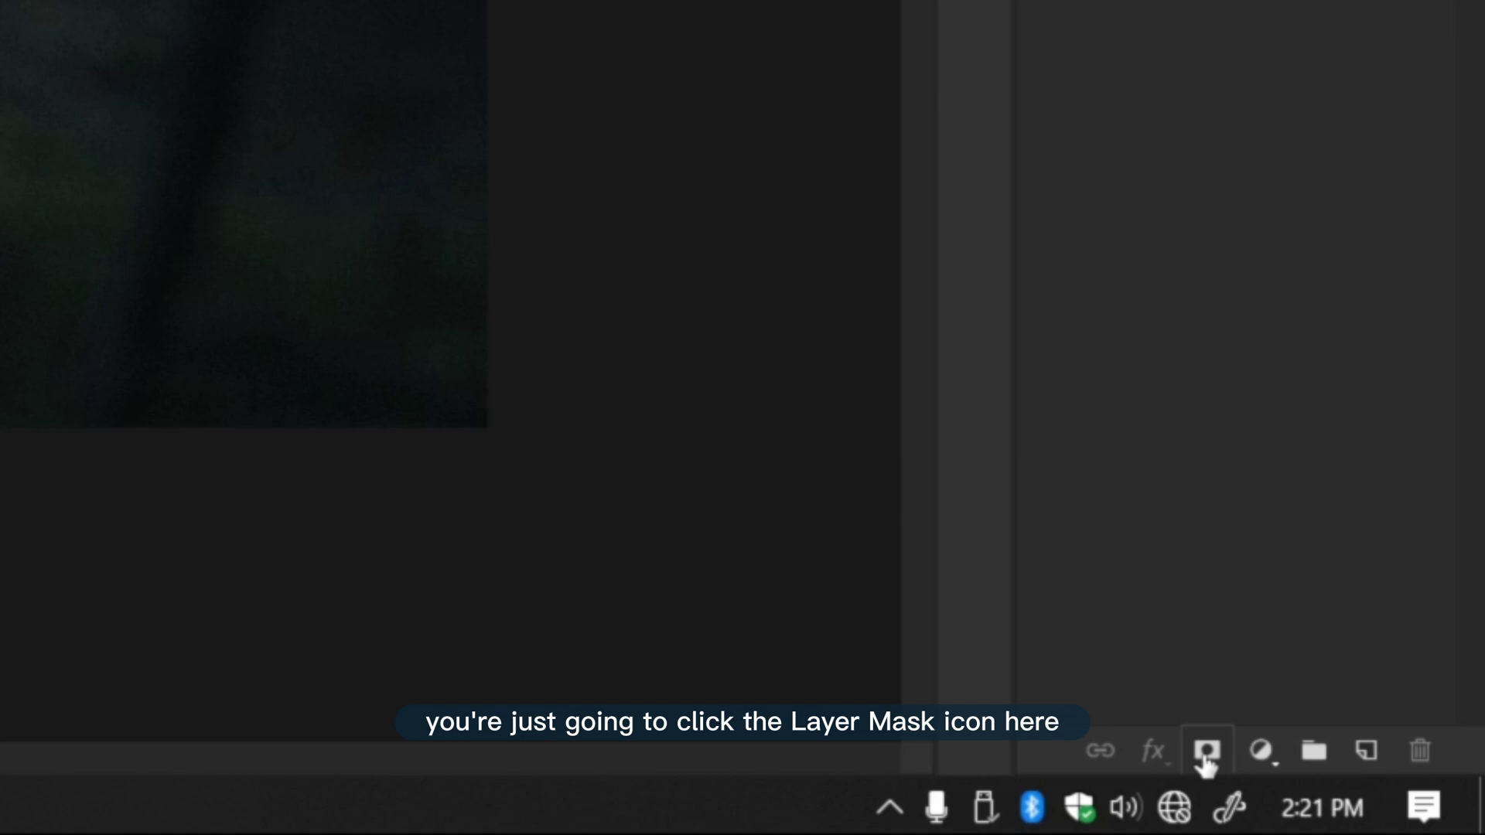
Step: Add a layer mask to the hooded-figure photo, view the black-and-white HIDE/SHOW diagram document, and invert the photo's mask
{"action": "left_click", "coordinate": [1205, 754]}
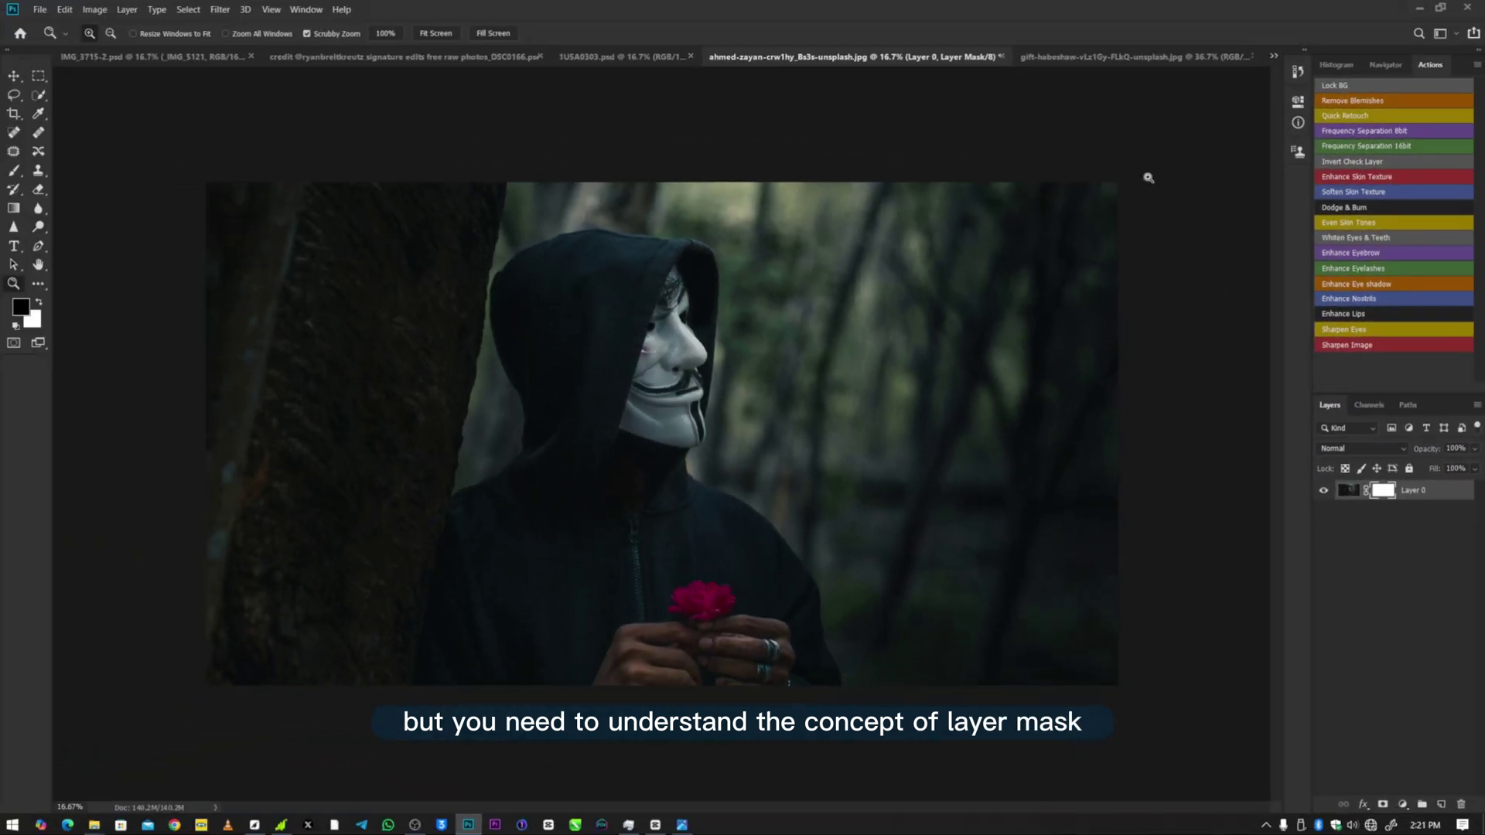
{"action": "left_click", "coordinate": [1111, 61]}
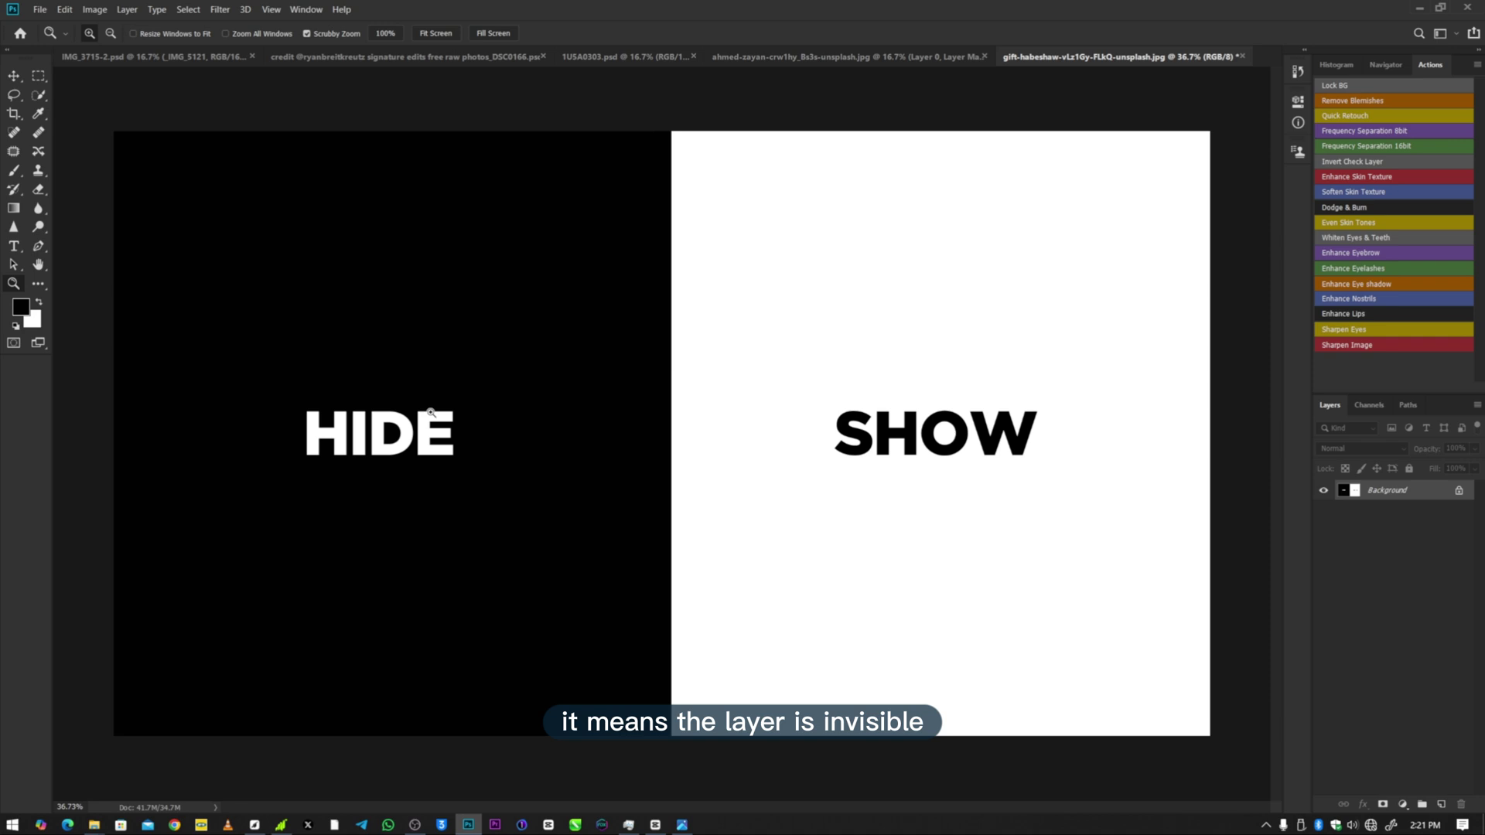
{"action": "left_click", "coordinate": [819, 57]}
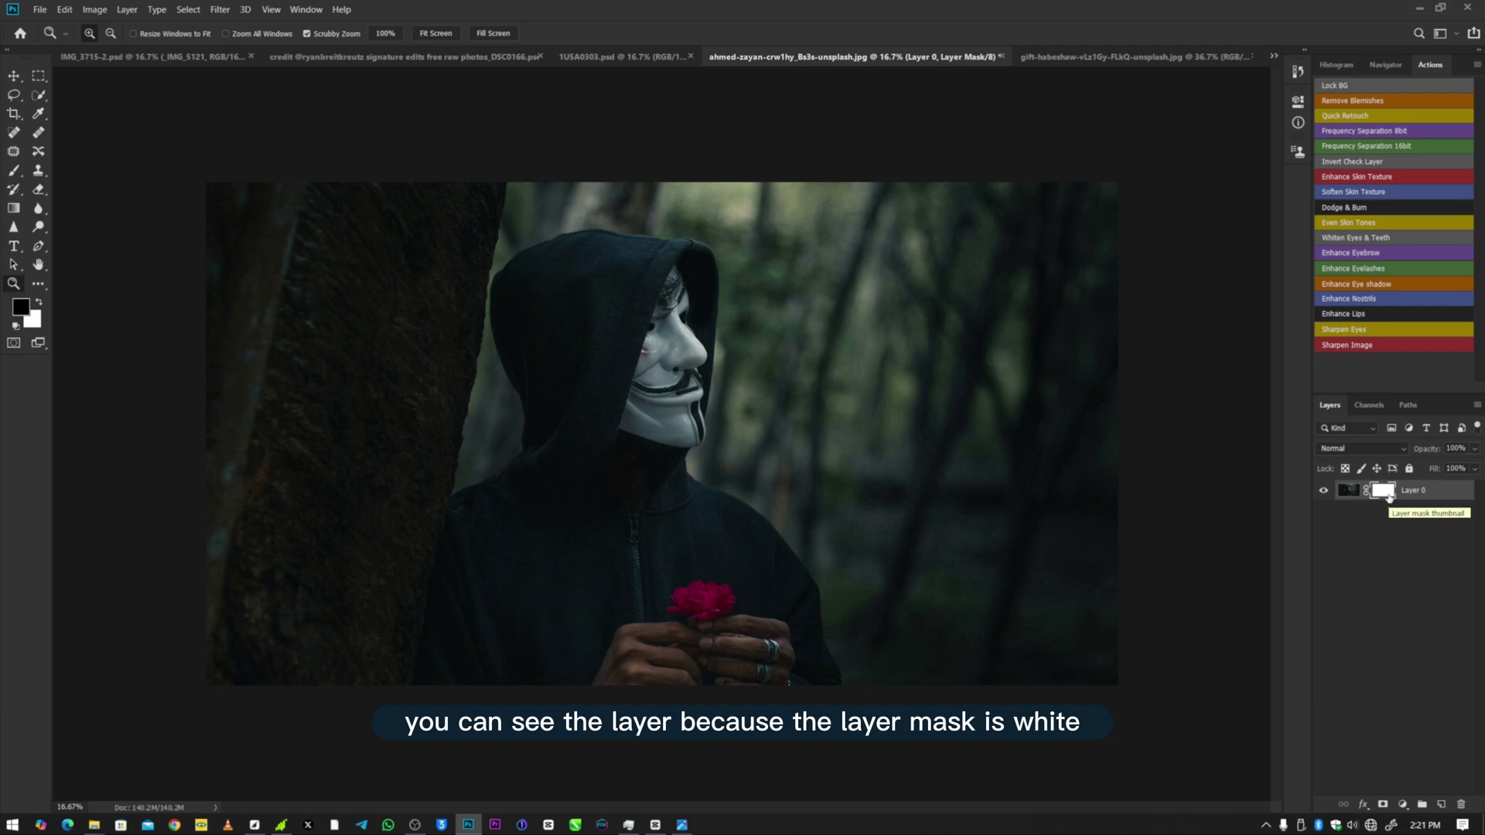
{"action": "key", "text": "ctrl+i"}
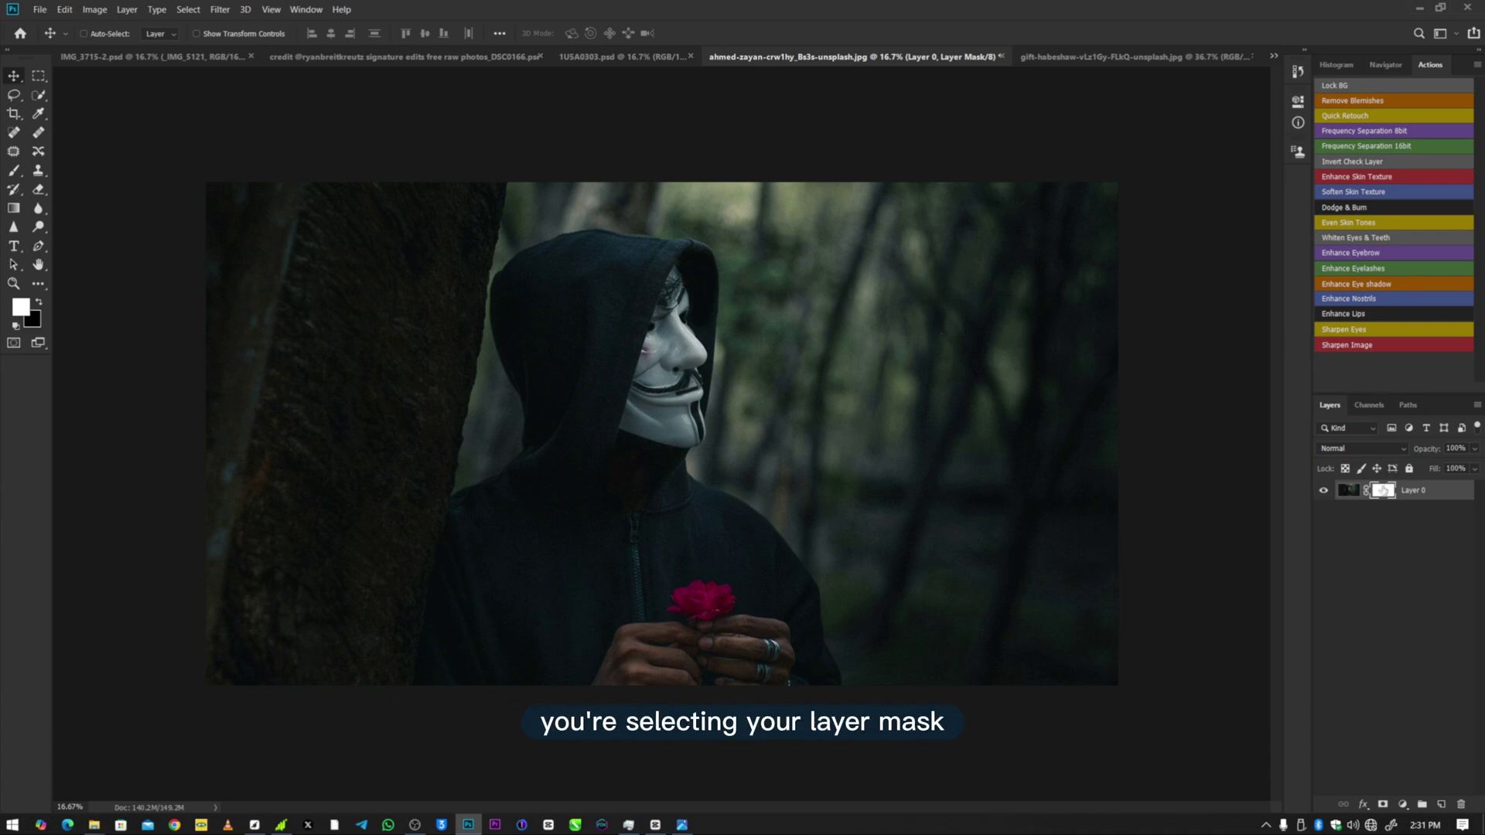
Step: Paint black with the Brush on the hooded-figure layer mask in an X shape across the head and shoulders to hide that area
{"action": "key", "text": "b"}
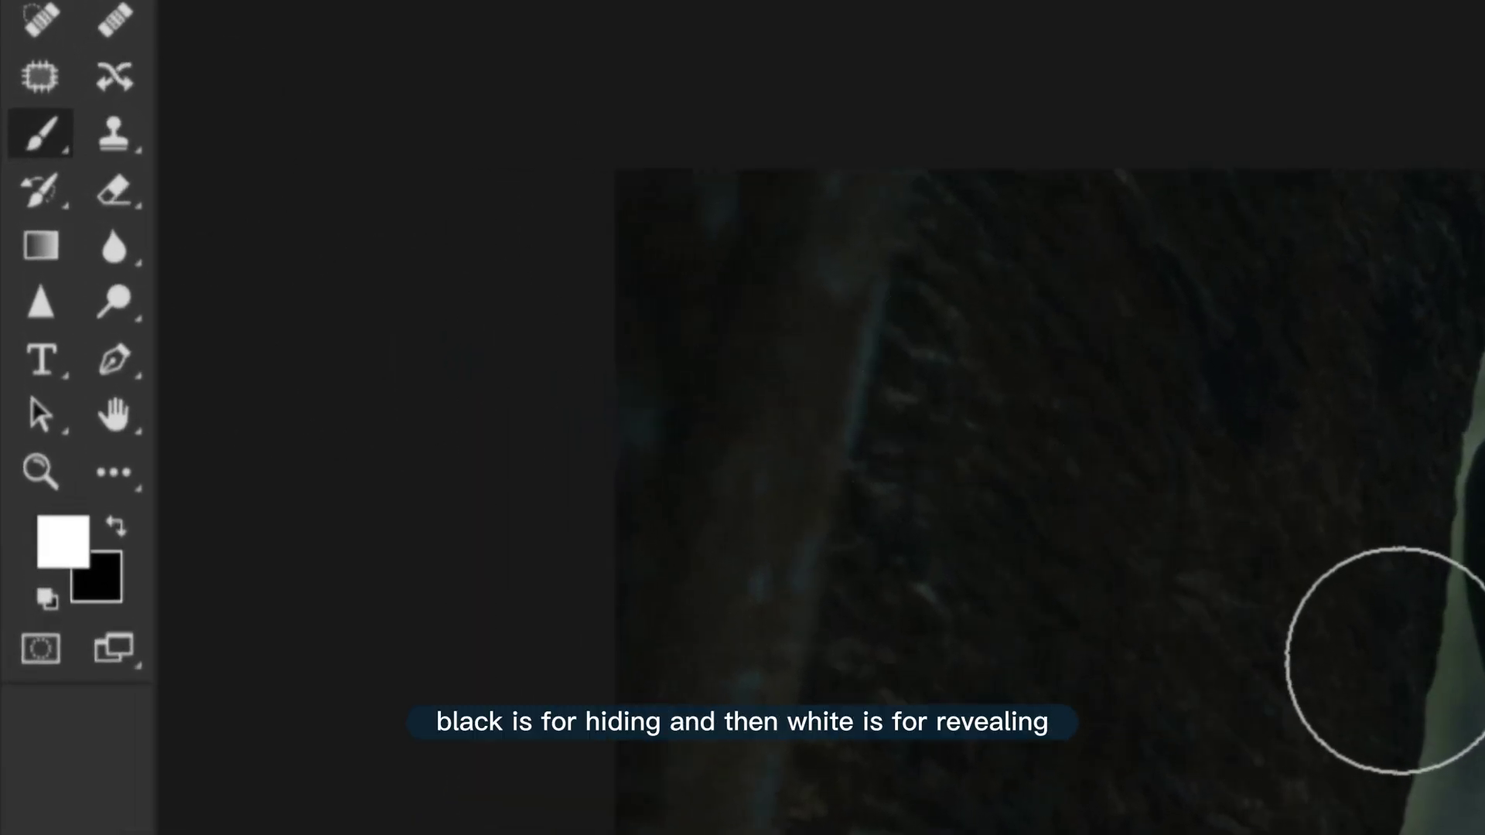
{"action": "left_click", "coordinate": [118, 527]}
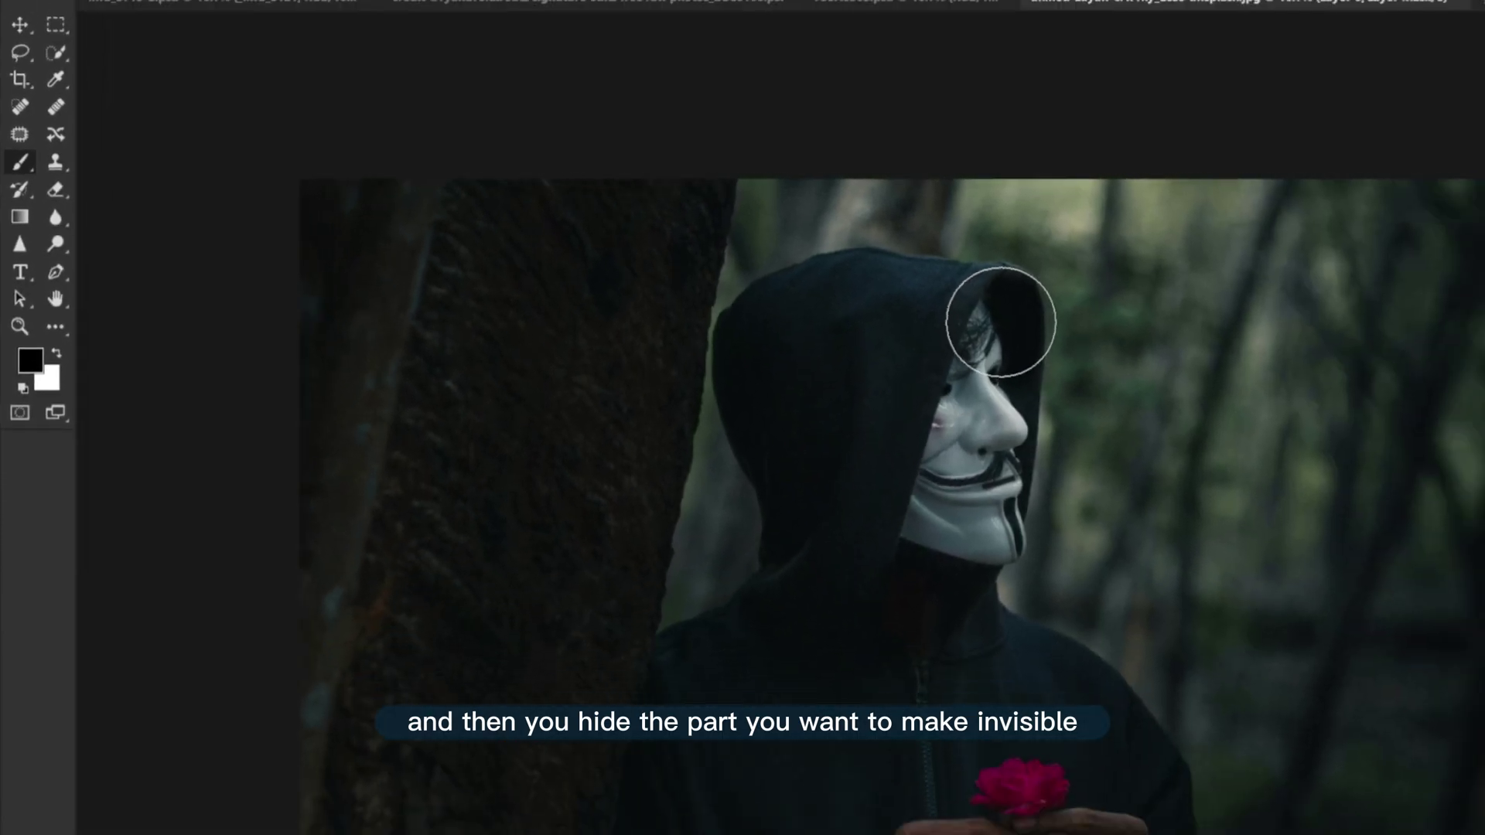
{"action": "left_click_drag", "start_coordinate": [1001, 321], "coordinate": [761, 636]}
{"action": "left_click_drag", "start_coordinate": [650, 329], "coordinate": [1167, 587]}
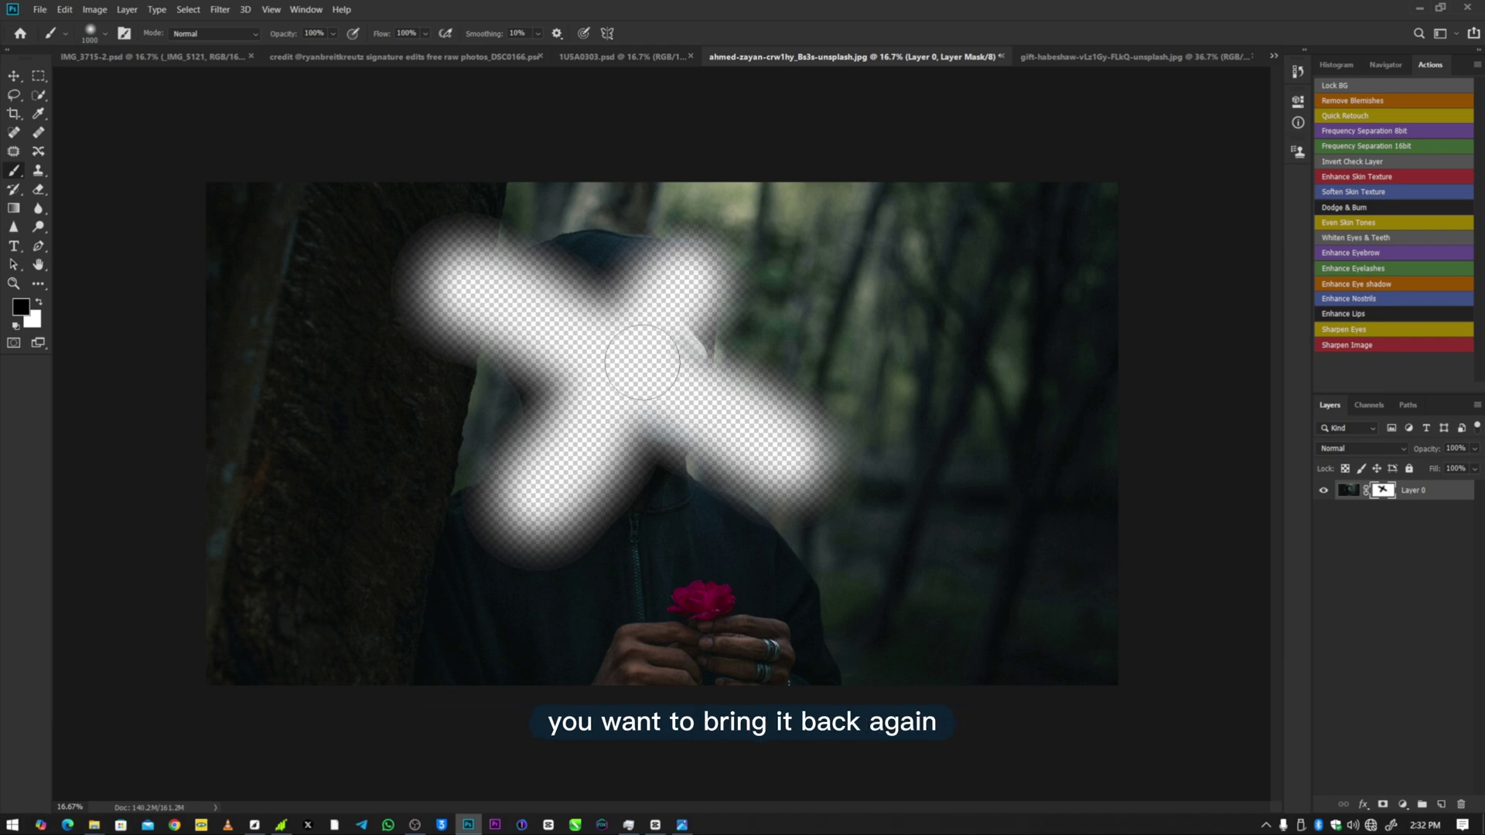
Step: Switch the foreground to white and paint over the hidden X area on the mask to bring the hooded figure back
{"action": "left_click", "coordinate": [39, 304]}
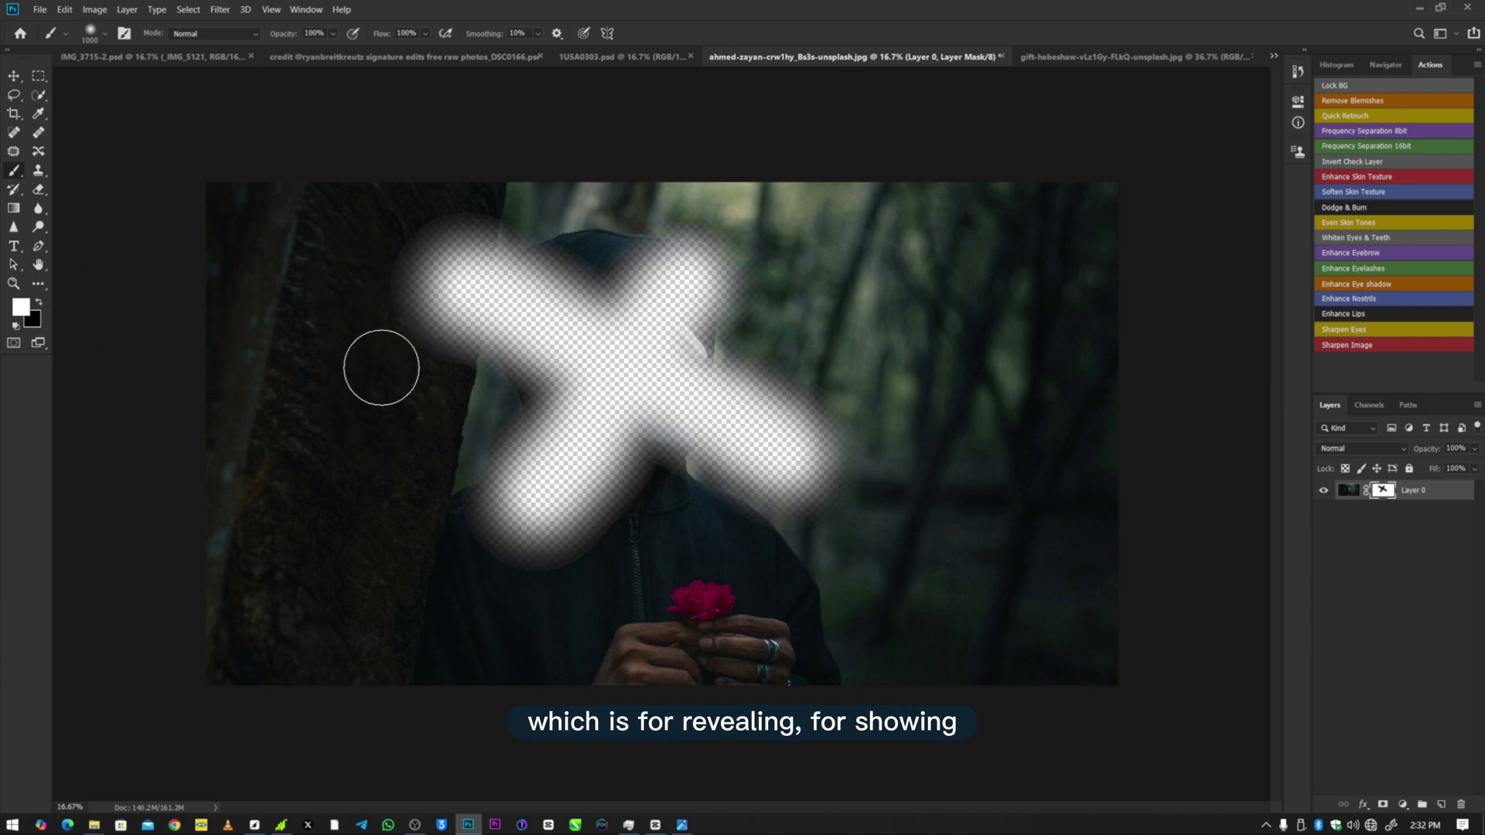
{"action": "mouse_move", "coordinate": [475, 401]}
{"action": "left_mouse_down"}
{"action": "mouse_move", "coordinate": [424, 256]}
{"action": "mouse_move", "coordinate": [553, 579]}
{"action": "mouse_move", "coordinate": [580, 314]}
{"action": "mouse_move", "coordinate": [533, 252]}
{"action": "mouse_move", "coordinate": [648, 260]}
{"action": "mouse_move", "coordinate": [706, 441]}
{"action": "mouse_move", "coordinate": [809, 464]}
{"action": "left_mouse_up"}
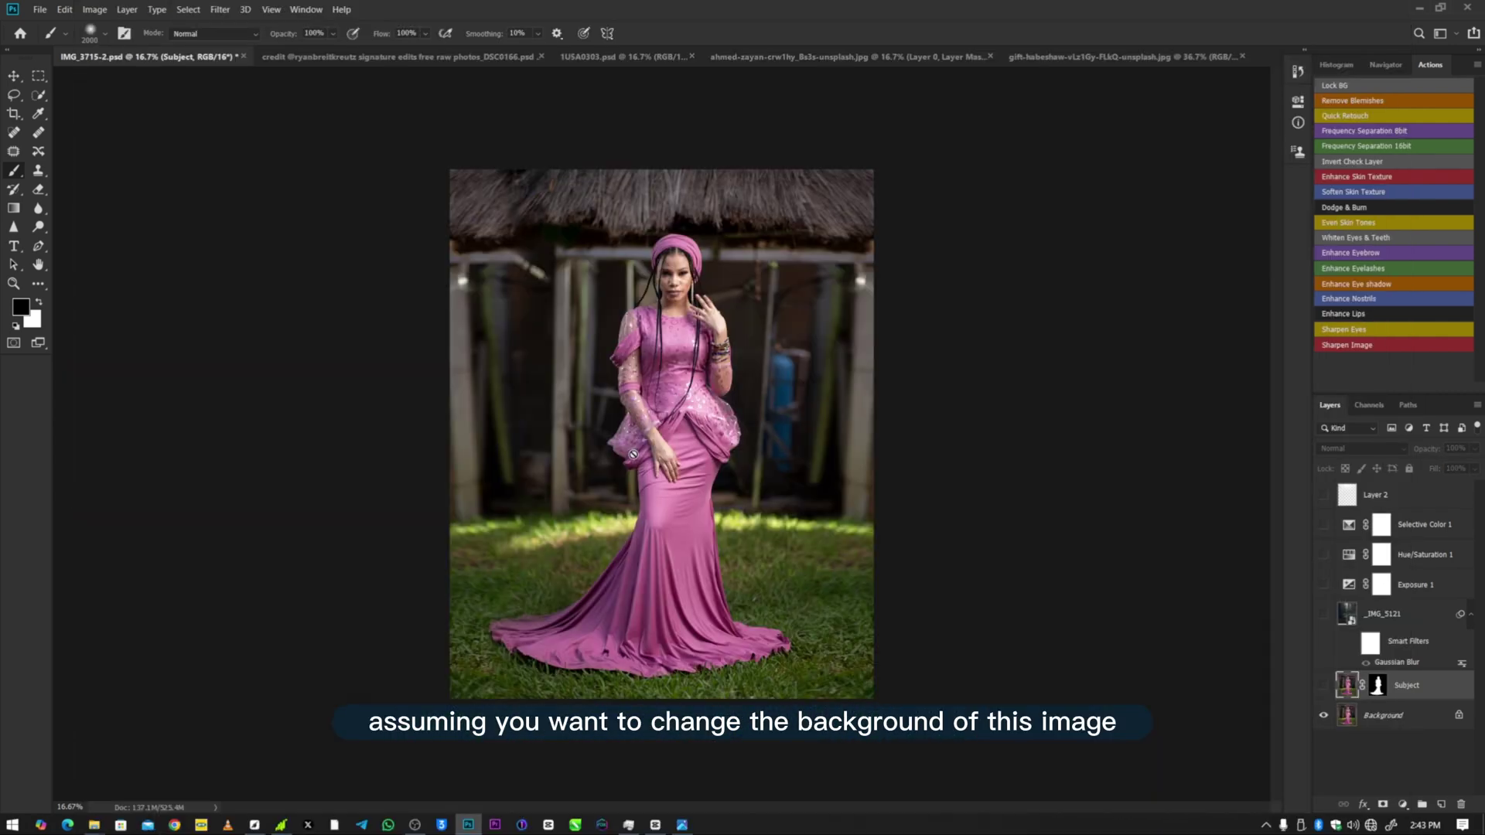
Step: Show the masked Subject layer in IMG_3715-2.psd and move it to the top of the layer stack
{"action": "left_click", "coordinate": [13, 75]}
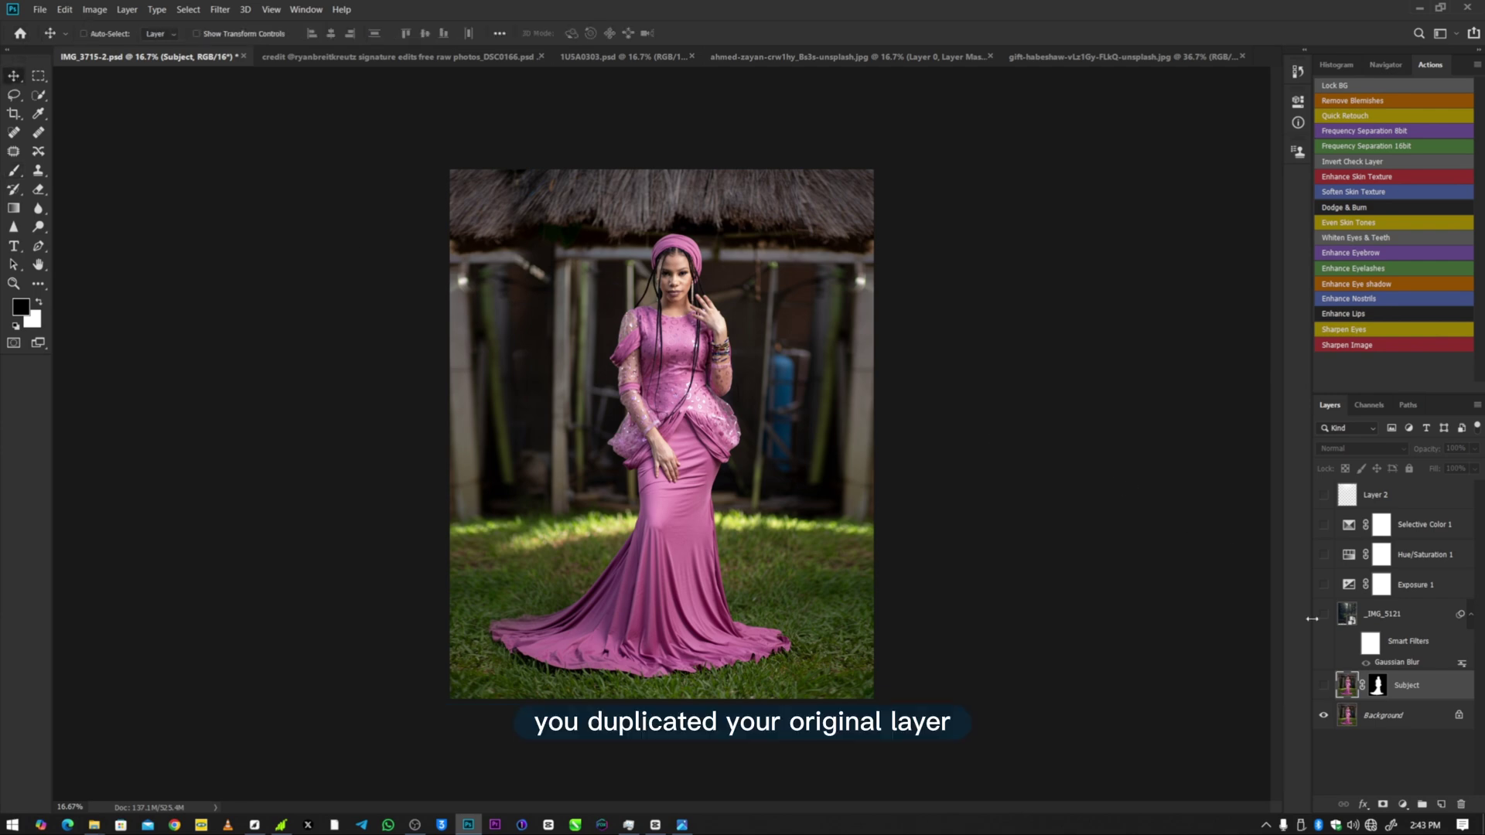
{"action": "left_click", "coordinate": [1325, 685]}
{"action": "left_click_drag", "start_coordinate": [1392, 686], "coordinate": [1379, 494]}
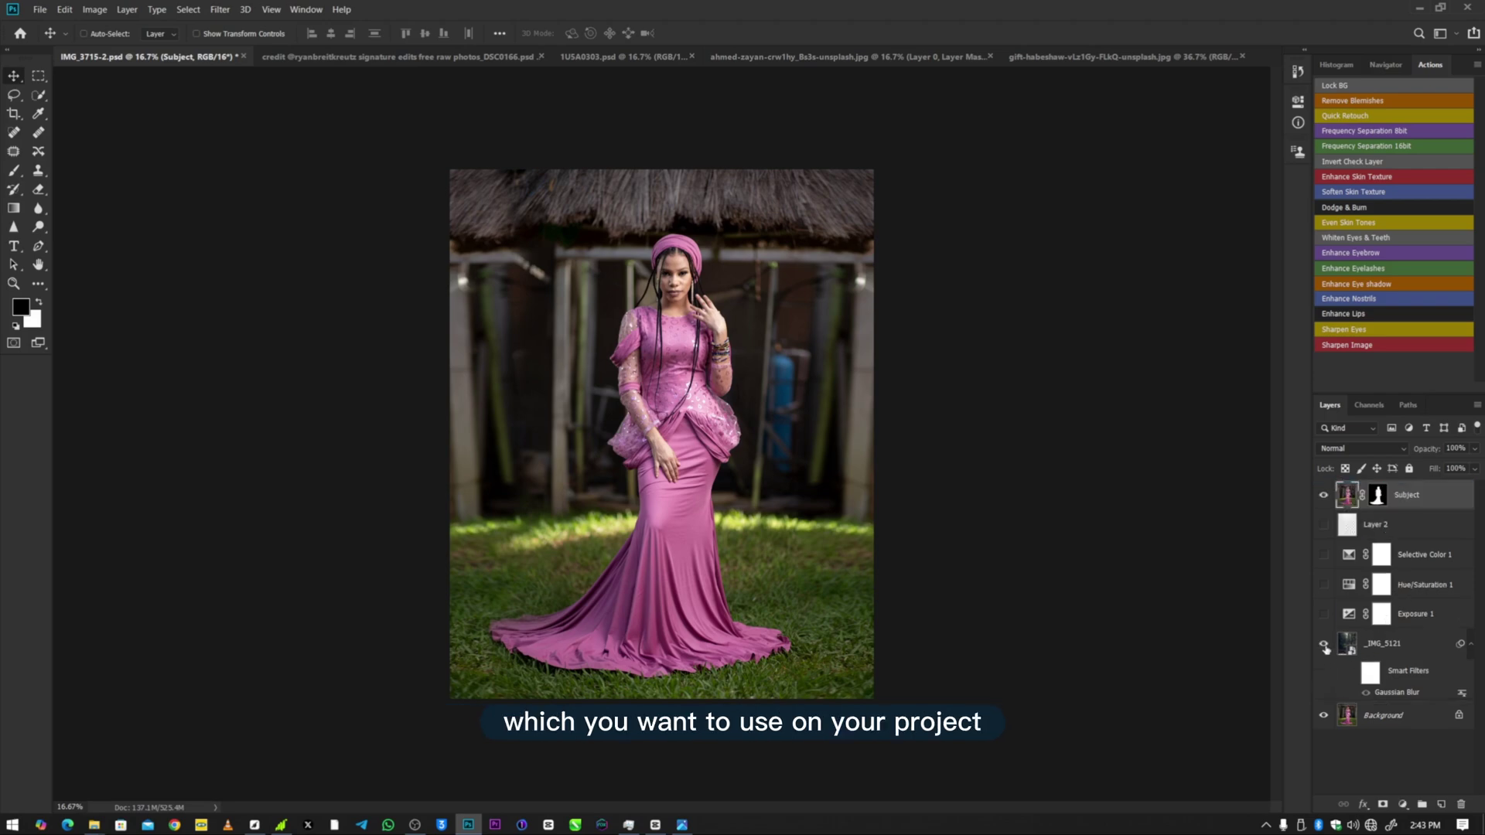
Step: Show the _IMG_5121 forest background layer and enable its Gaussian Blur smart filter
{"action": "left_click", "coordinate": [1324, 645]}
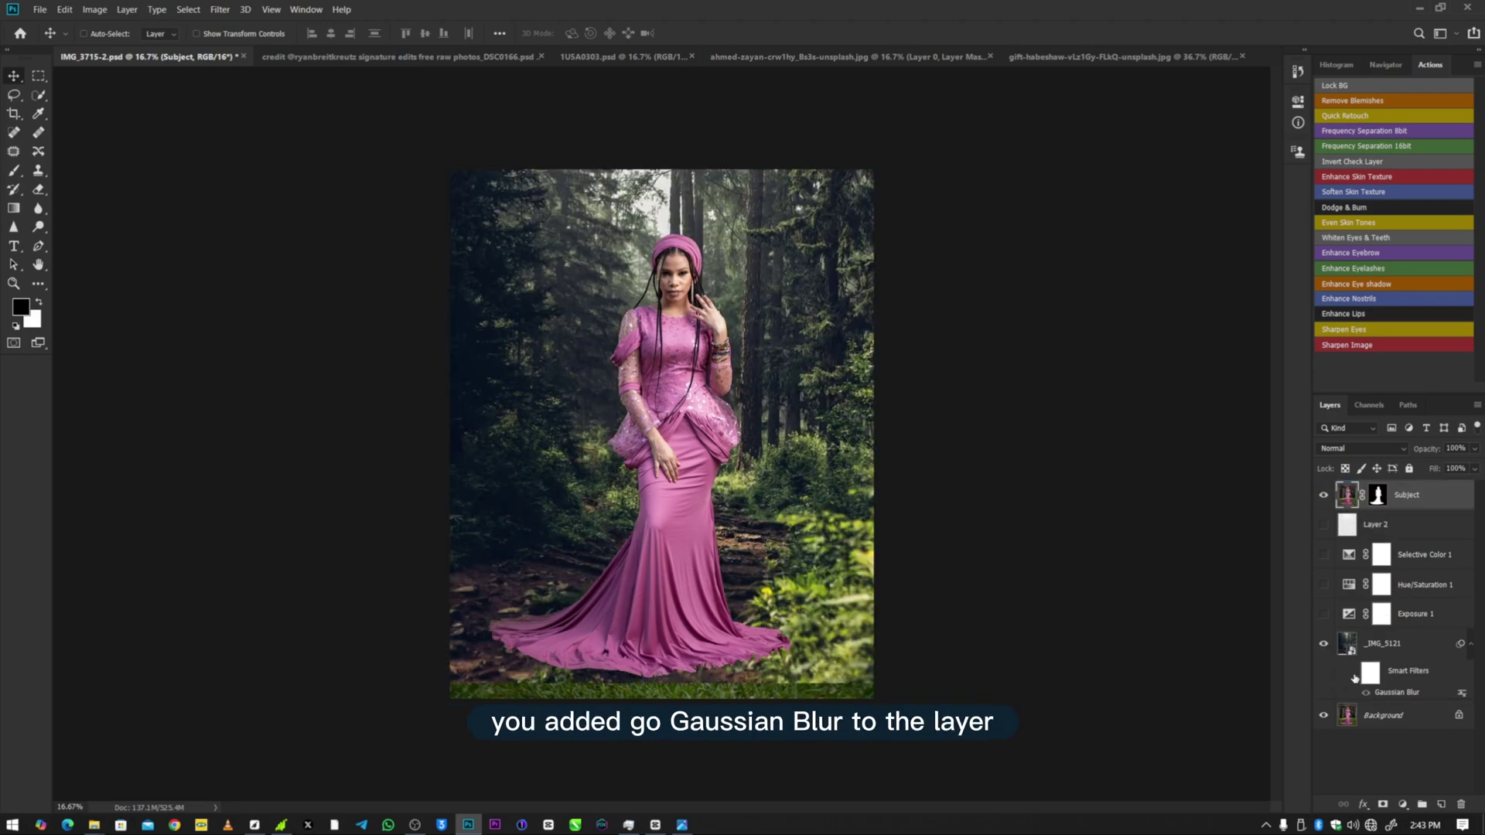
{"action": "left_click", "coordinate": [1353, 673]}
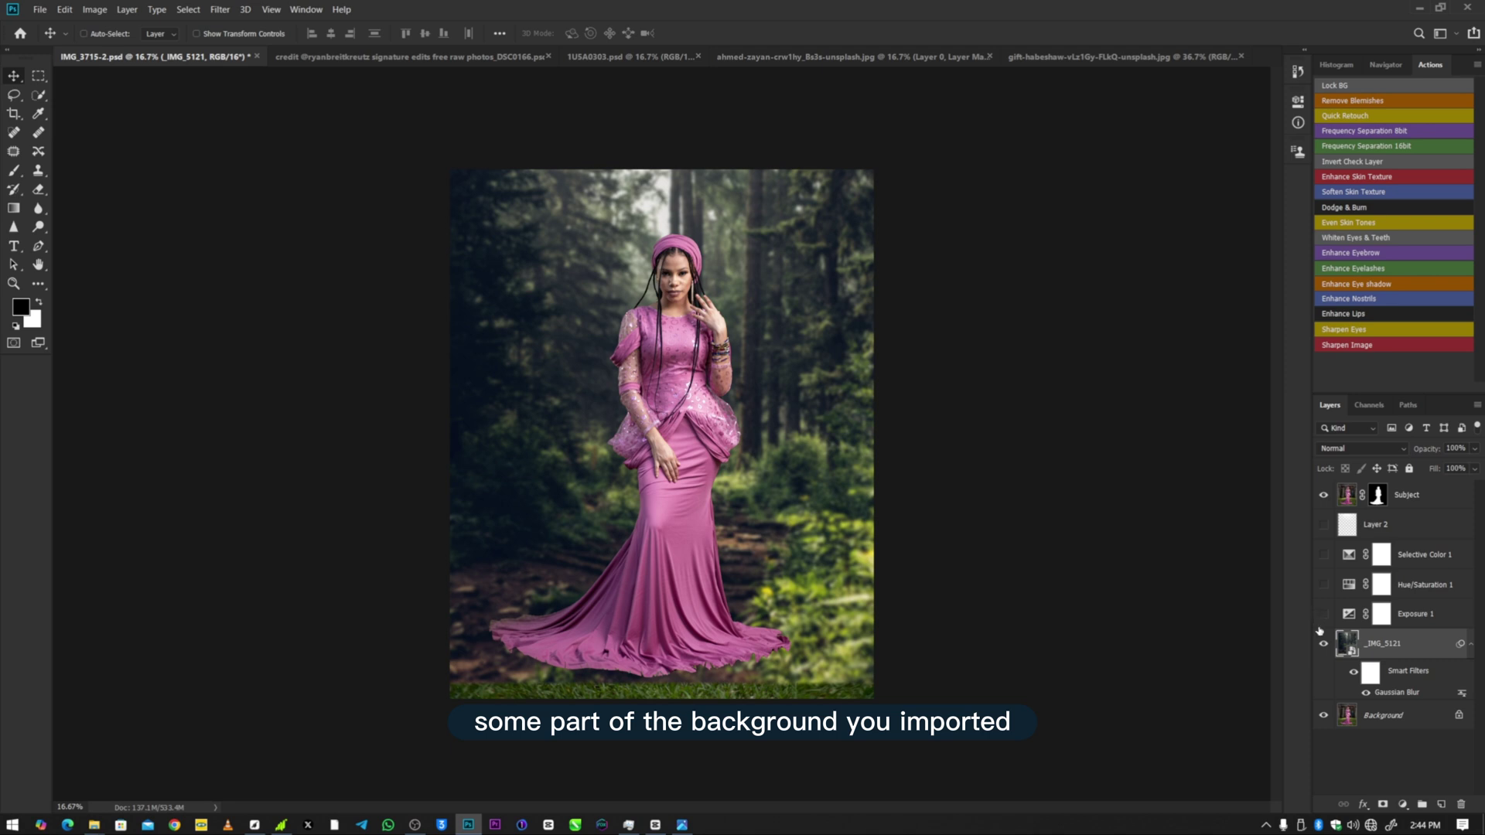
Step: Add a layer mask to _IMG_5121 and brush black across its lower part to reveal the original grass around the dress
{"action": "left_click", "coordinate": [1382, 805]}
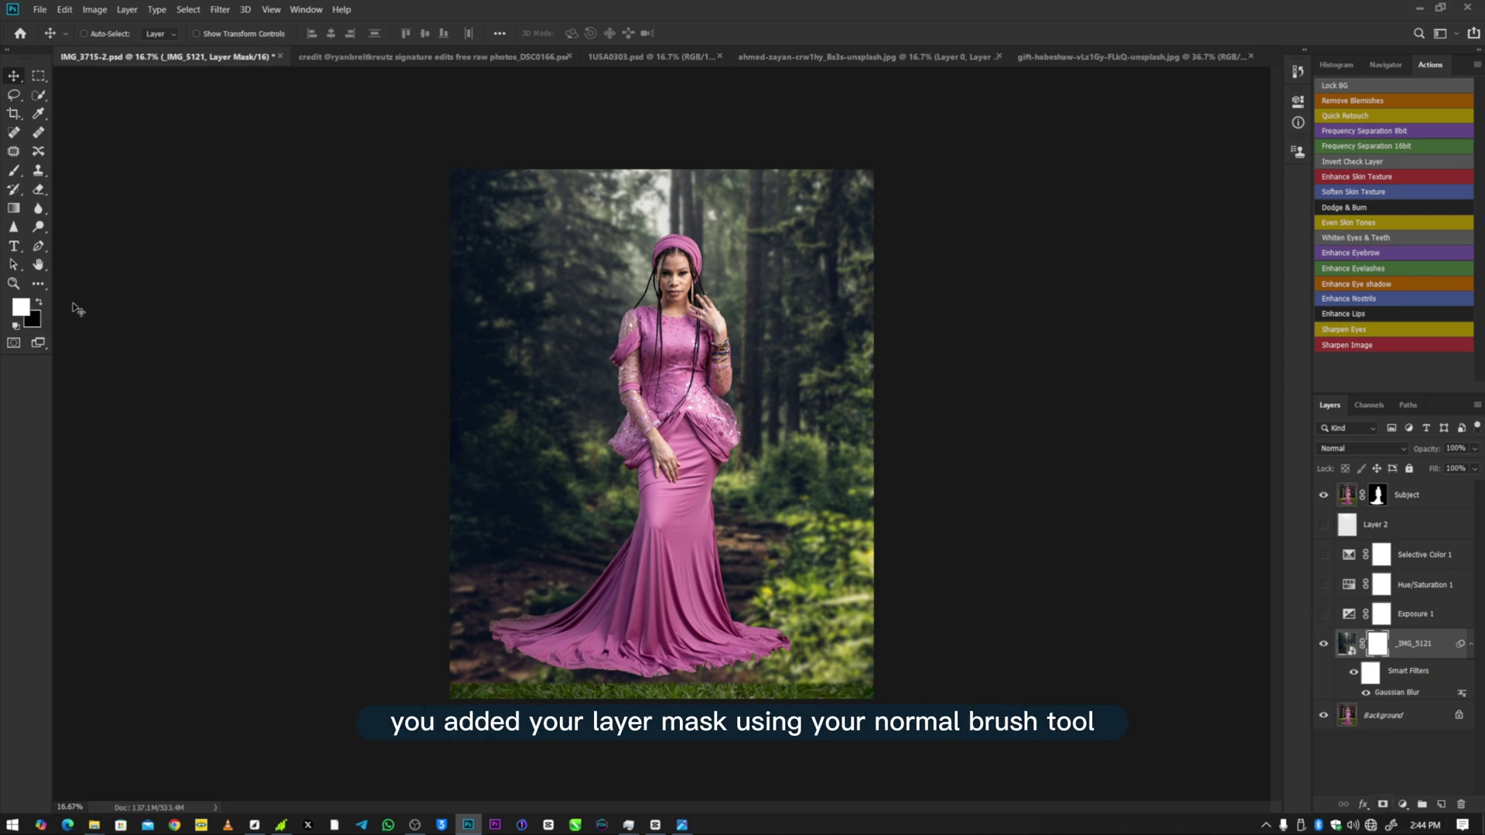
{"action": "left_click", "coordinate": [13, 174]}
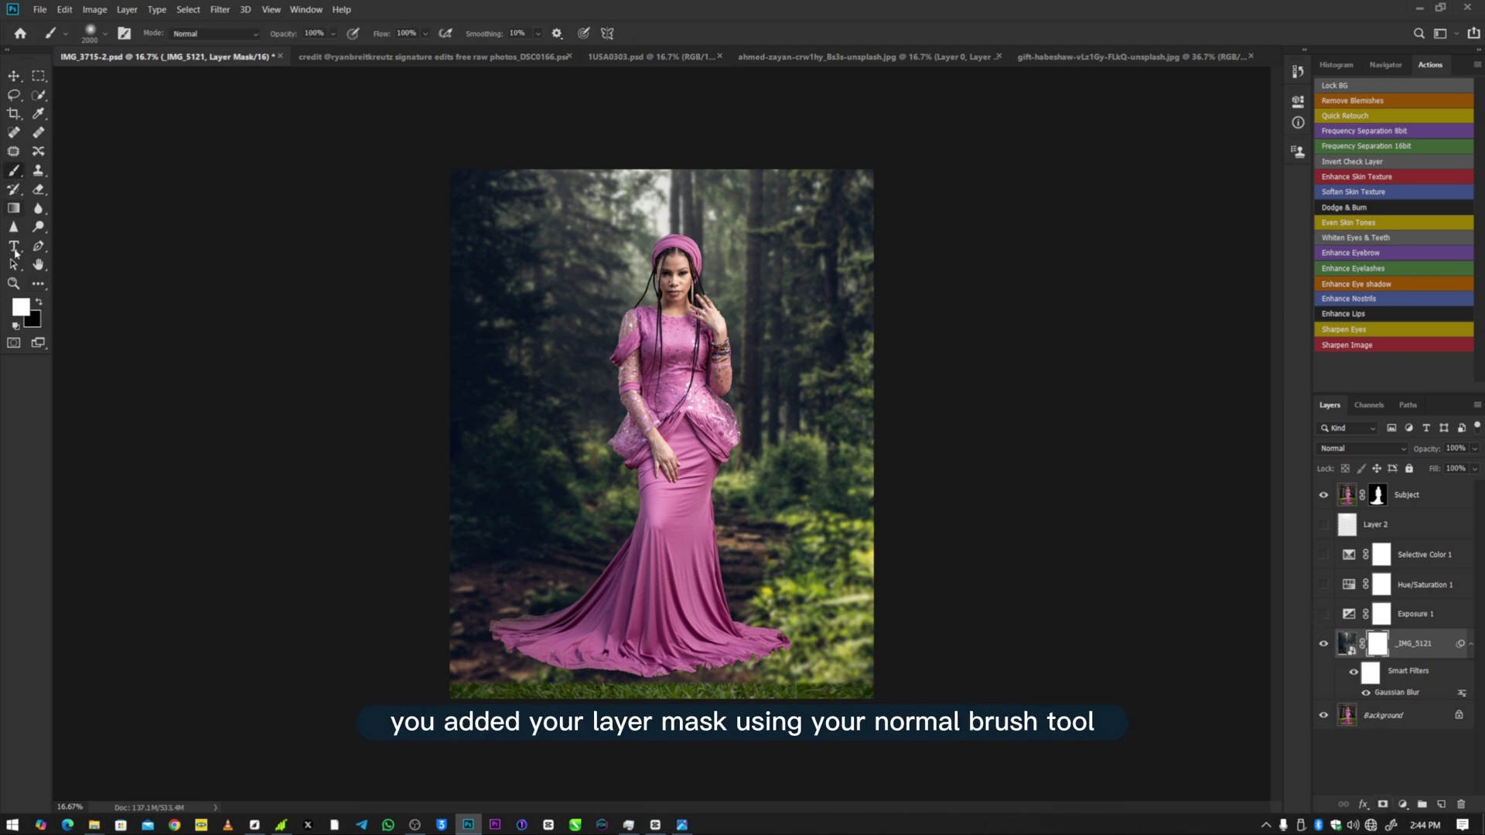
{"action": "left_click", "coordinate": [37, 302]}
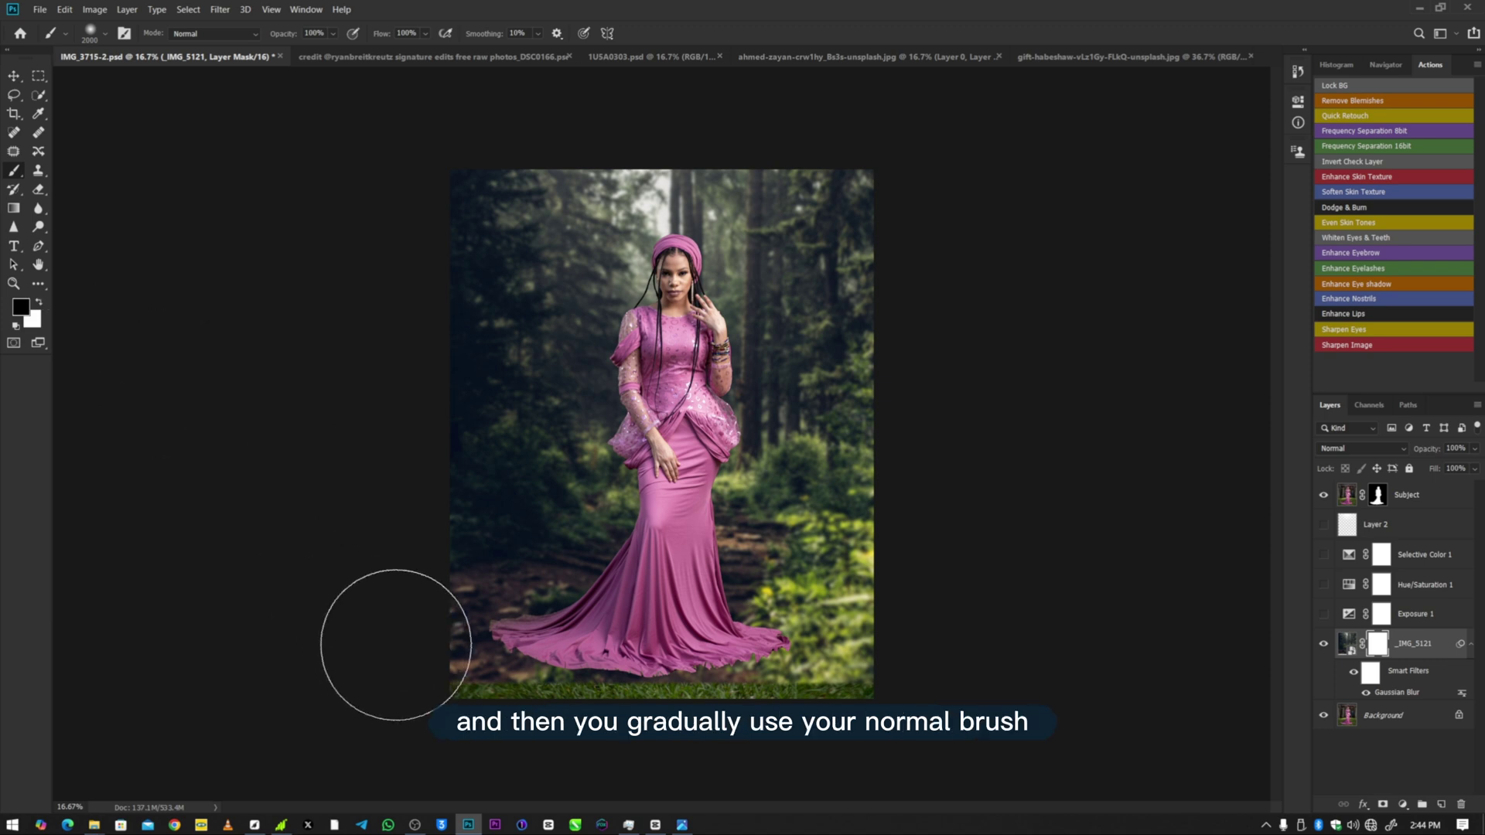
{"action": "left_click_drag", "start_coordinate": [721, 632], "coordinate": [1011, 606]}
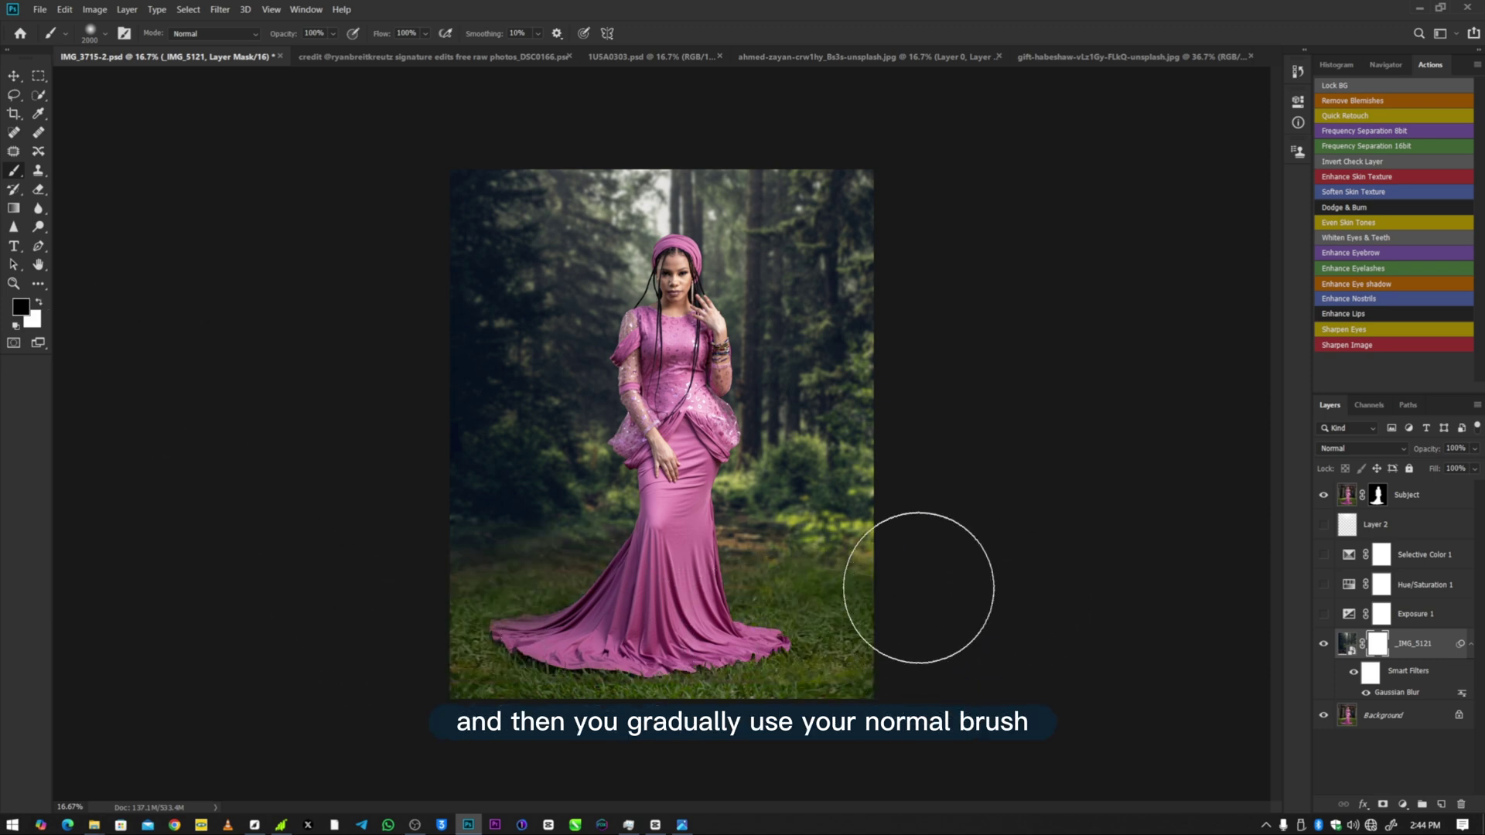
{"action": "mouse_move", "coordinate": [807, 537]}
{"action": "left_mouse_down"}
{"action": "mouse_move", "coordinate": [703, 524]}
{"action": "mouse_move", "coordinate": [610, 540]}
{"action": "mouse_move", "coordinate": [541, 524]}
{"action": "mouse_move", "coordinate": [465, 560]}
{"action": "mouse_move", "coordinate": [325, 590]}
{"action": "left_mouse_up"}
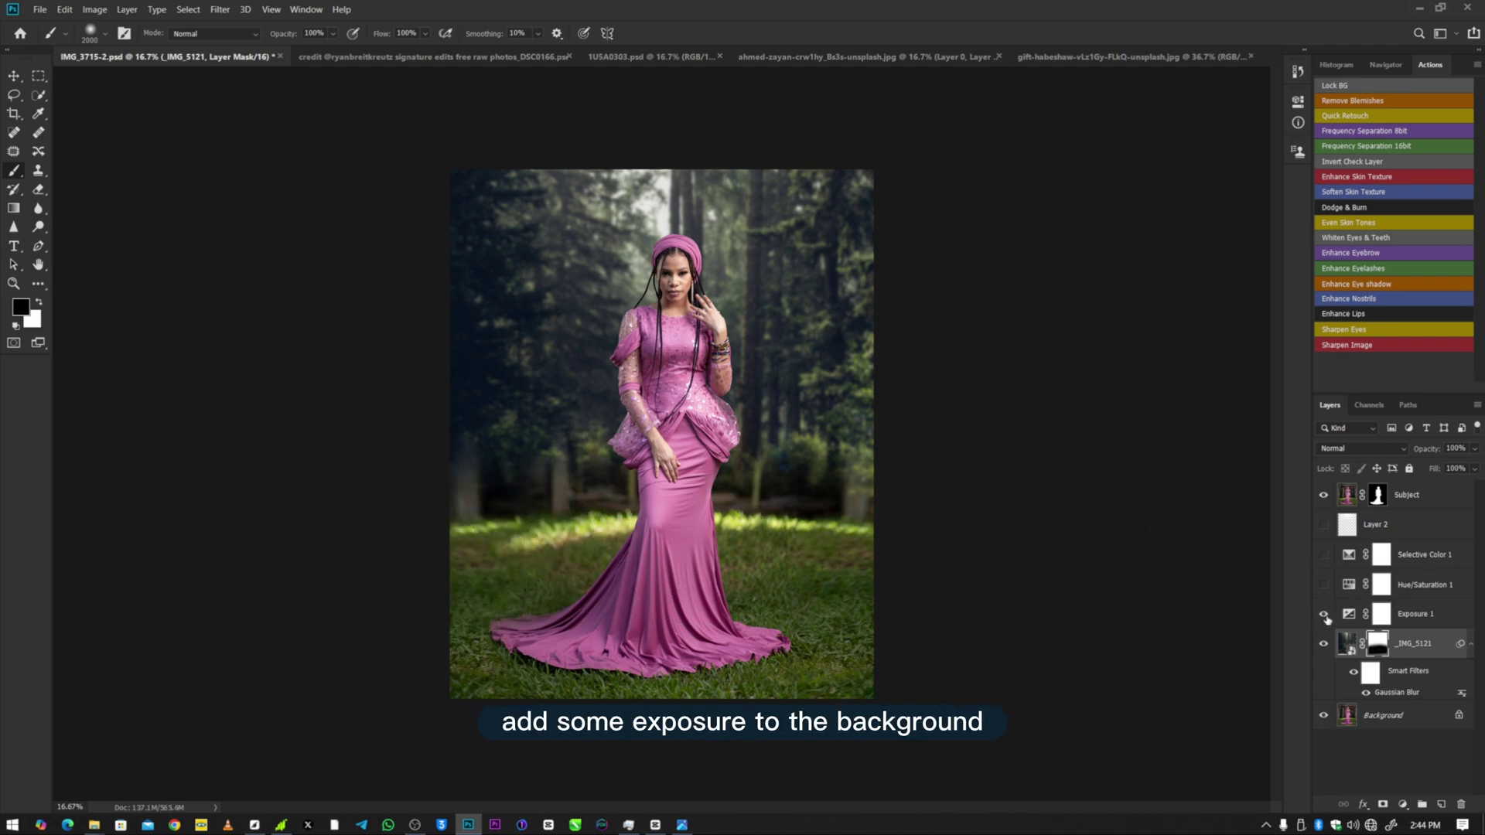
Step: Show the Hue/Saturation 1, Selective Color 1 and Layer 2 layers above the forest background
{"action": "left_click", "coordinate": [1323, 585]}
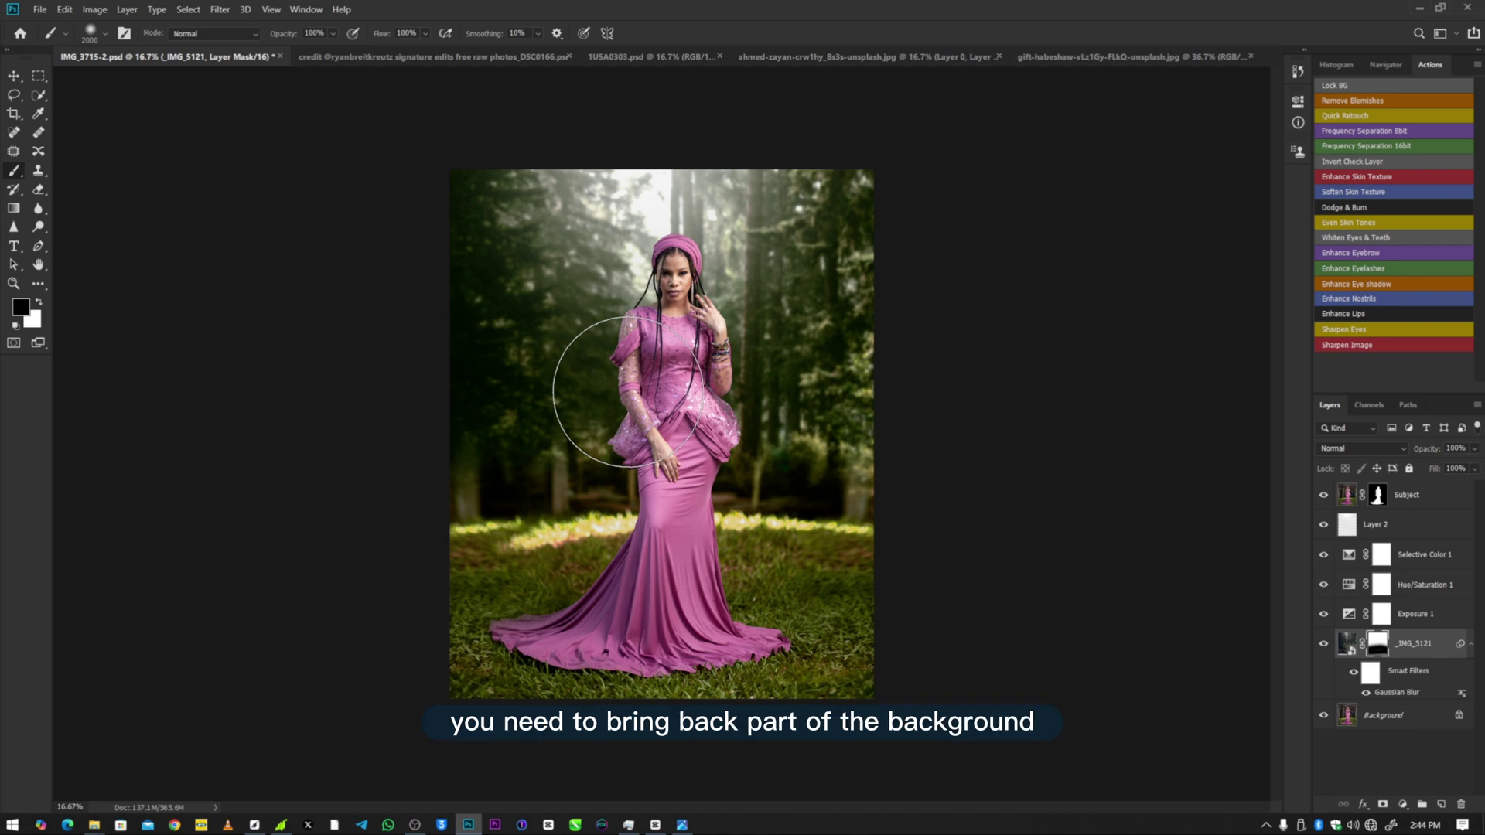
Step: Set the foreground to white and reduce the brush size for revealing parts of the forest background on its mask
{"action": "left_click", "coordinate": [39, 304]}
{"action": "key", "text": "bracketleft"}
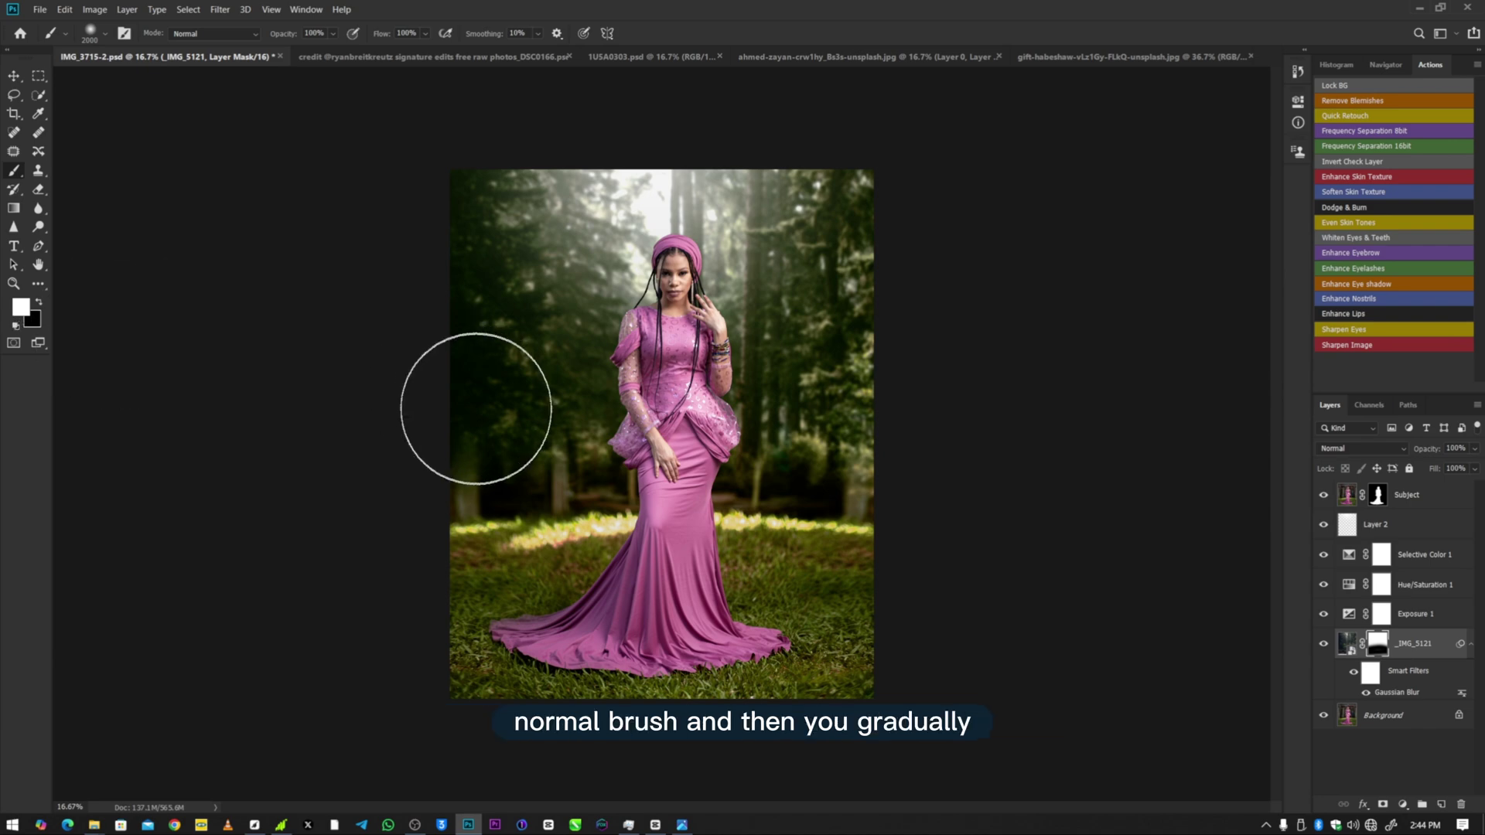
{"action": "key", "text": "bracketleft"}
{"action": "key", "text": "bracketleft"}
{"action": "key", "text": "bracketleft"}
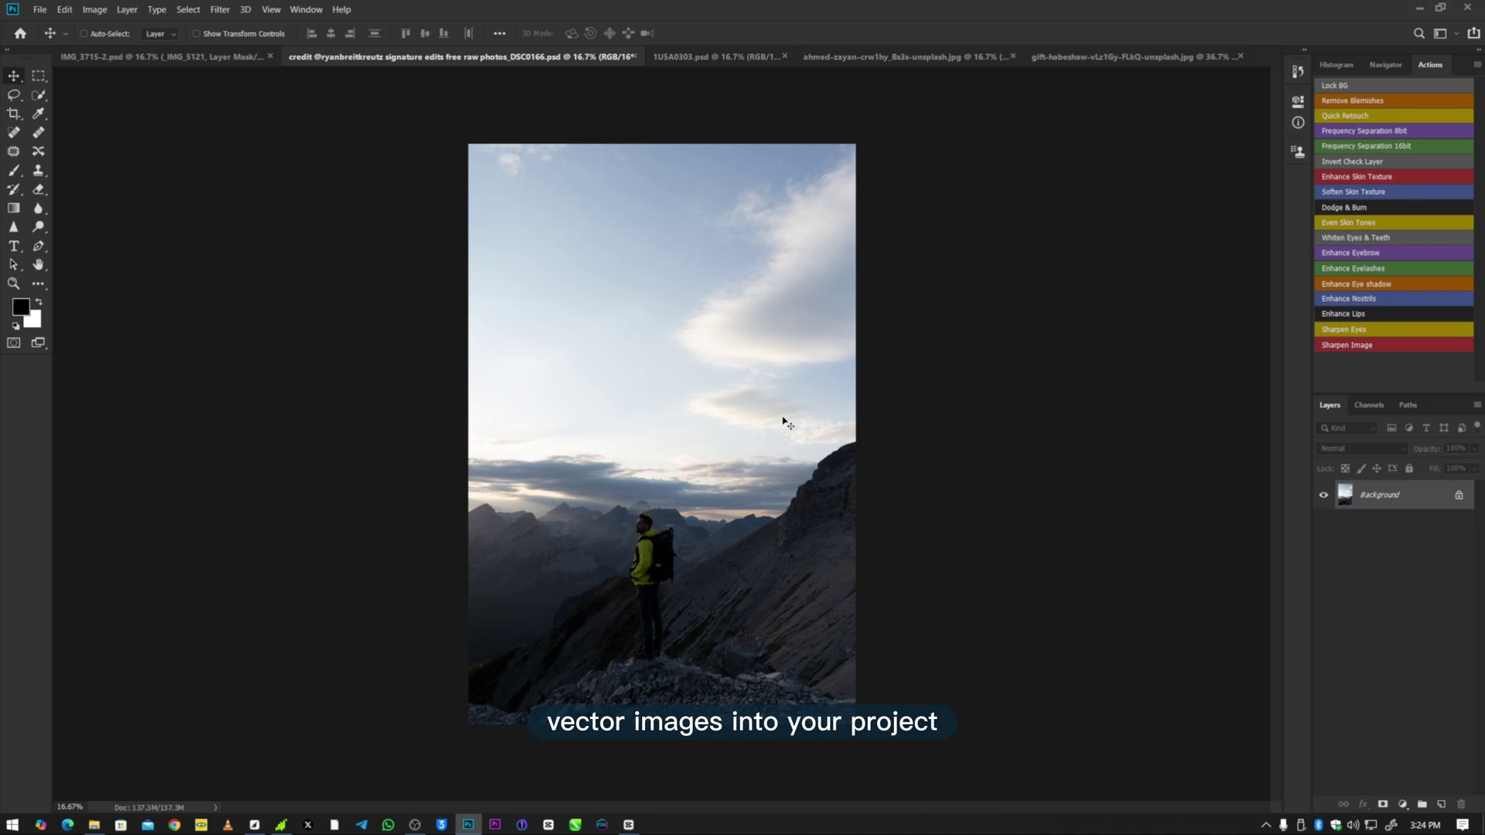
Step: Place the birds image 2019_08_25_13_58_IMG_3724 into the mountain hiker photo, positioned in the sky
{"action": "left_click", "coordinate": [94, 824]}
{"action": "left_click_drag", "start_coordinate": [1164, 193], "coordinate": [541, 313]}
{"action": "left_click_drag", "start_coordinate": [660, 625], "coordinate": [716, 330]}
{"action": "left_click", "coordinate": [555, 34]}
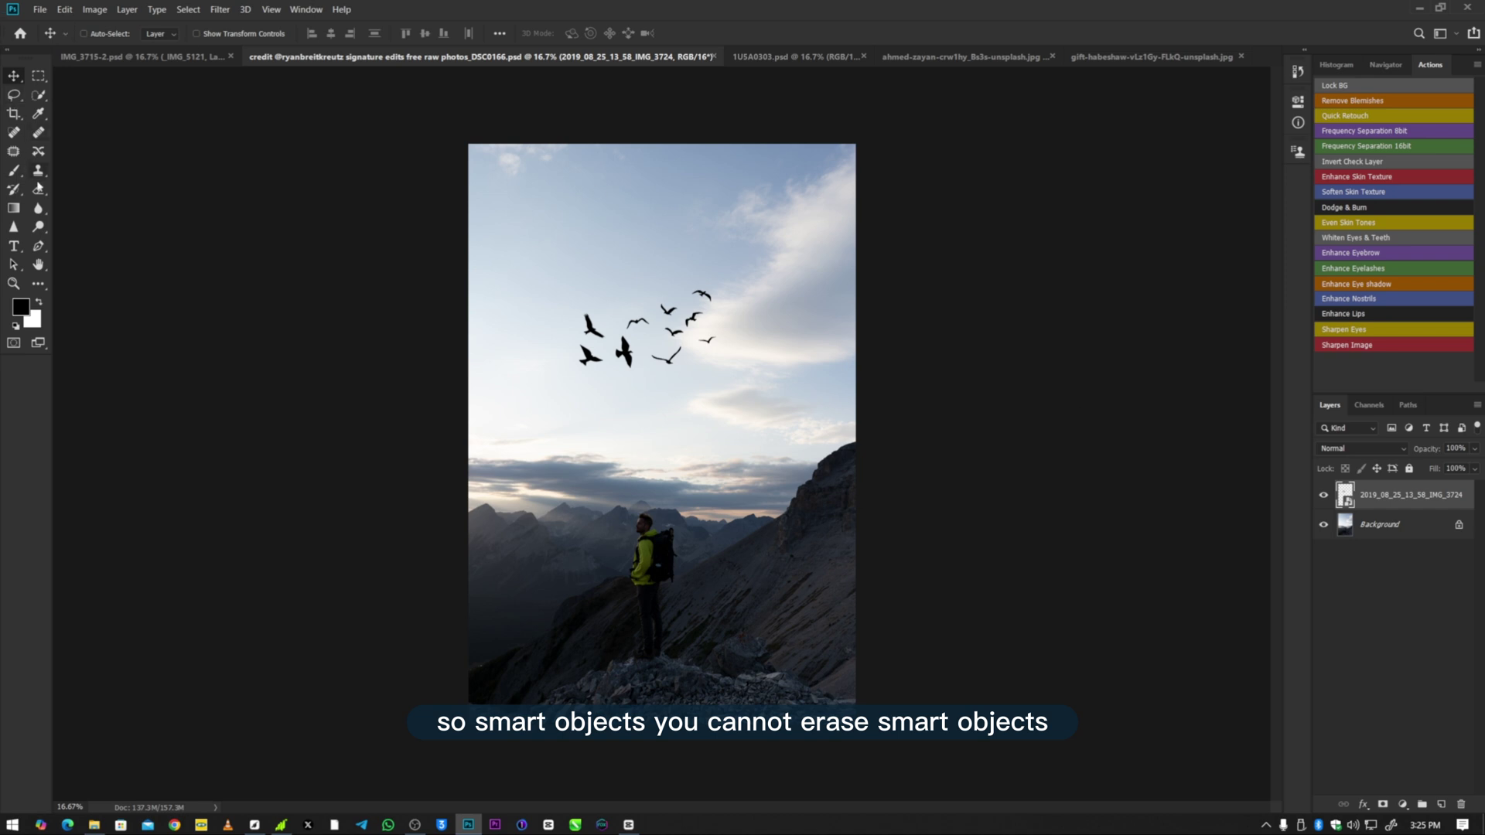
Step: Try to erase a bird on the placed smart object with the Eraser tool
{"action": "key", "text": "e"}
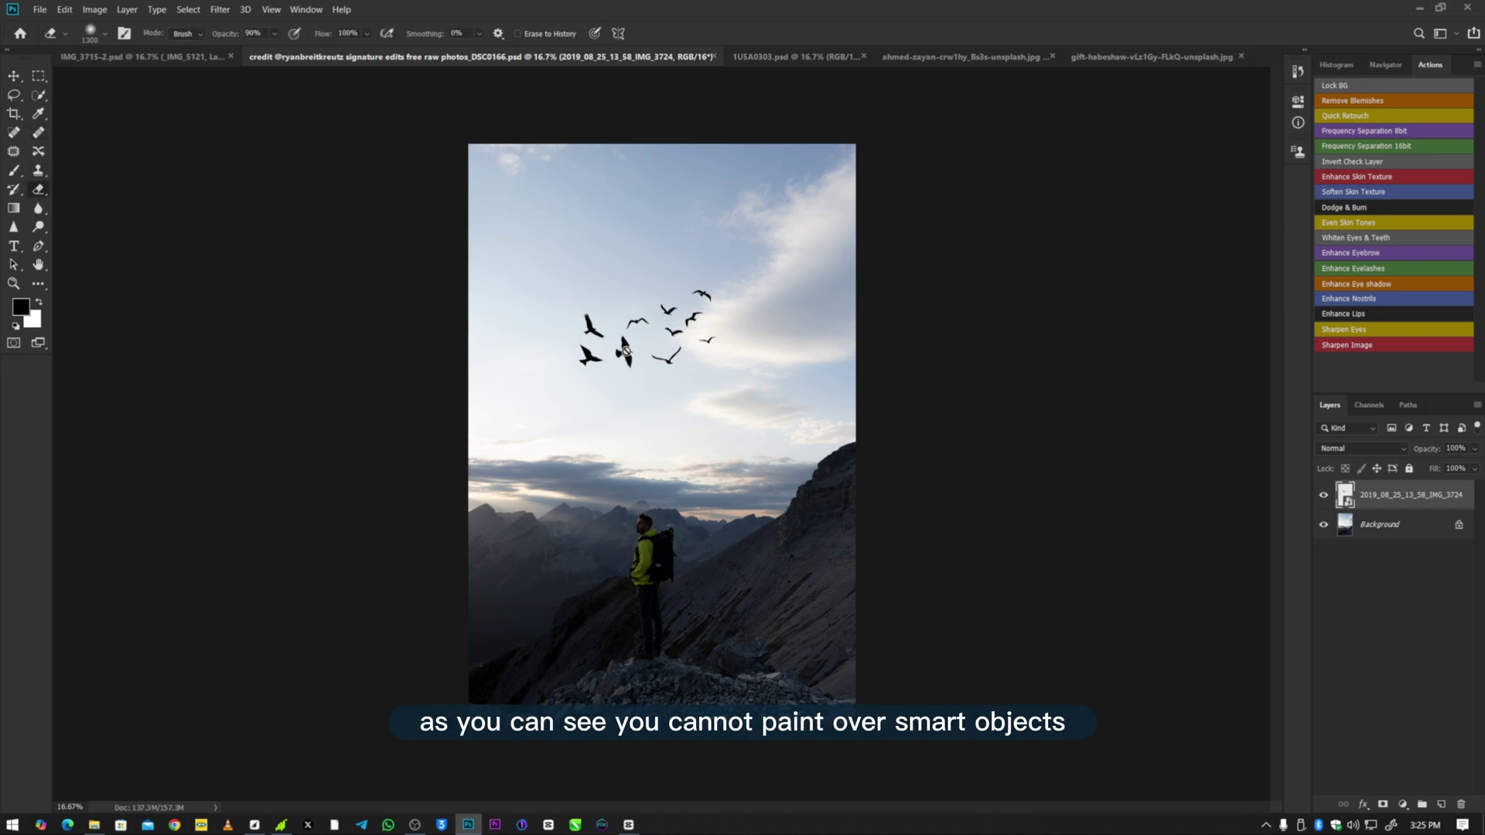
Step: Add a layer mask to the birds layer and ready the Brush tool with a black foreground
{"action": "left_click", "coordinate": [14, 170]}
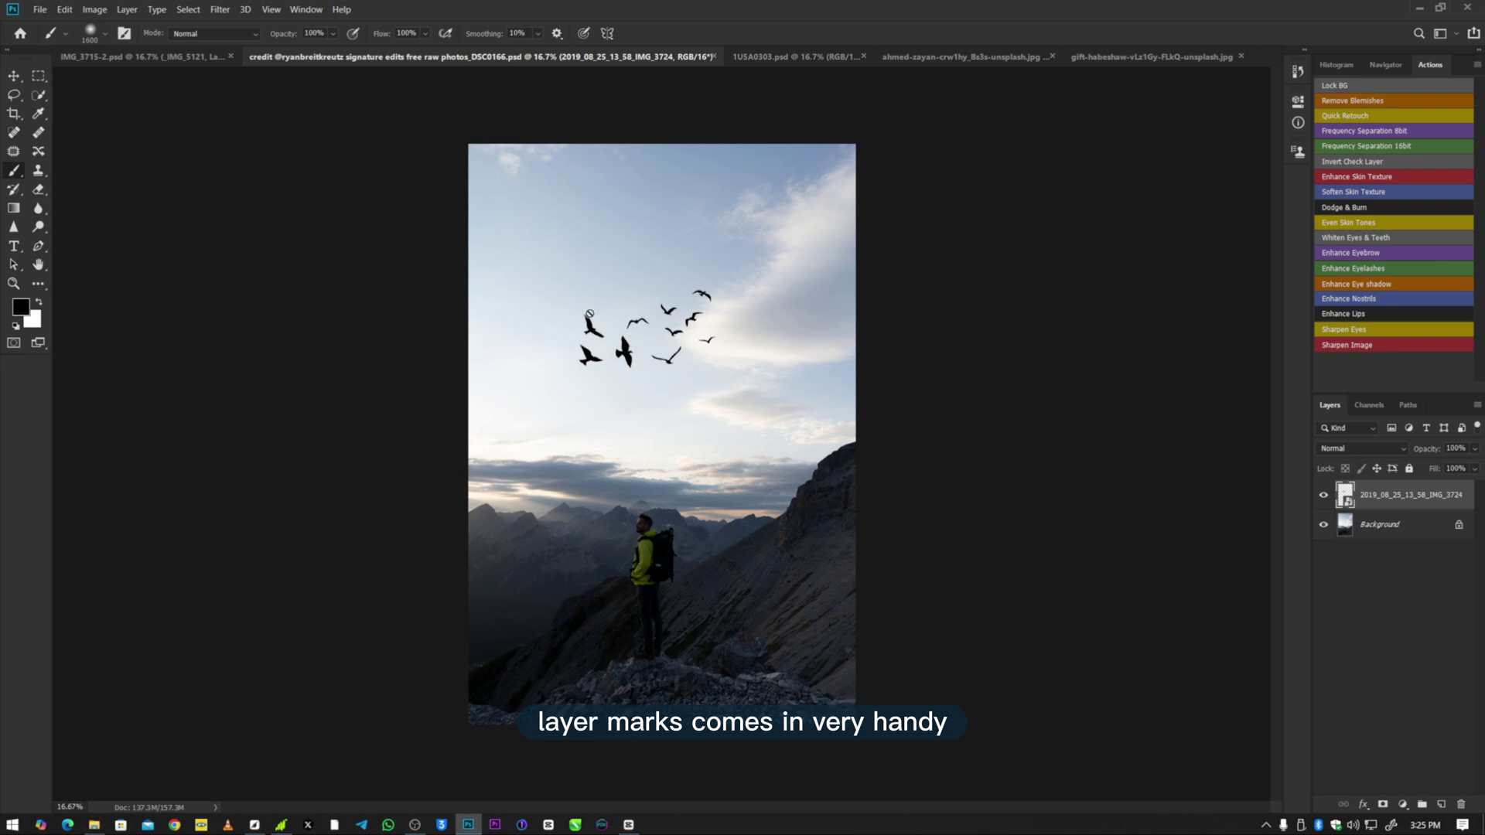
{"action": "left_click", "coordinate": [1382, 805]}
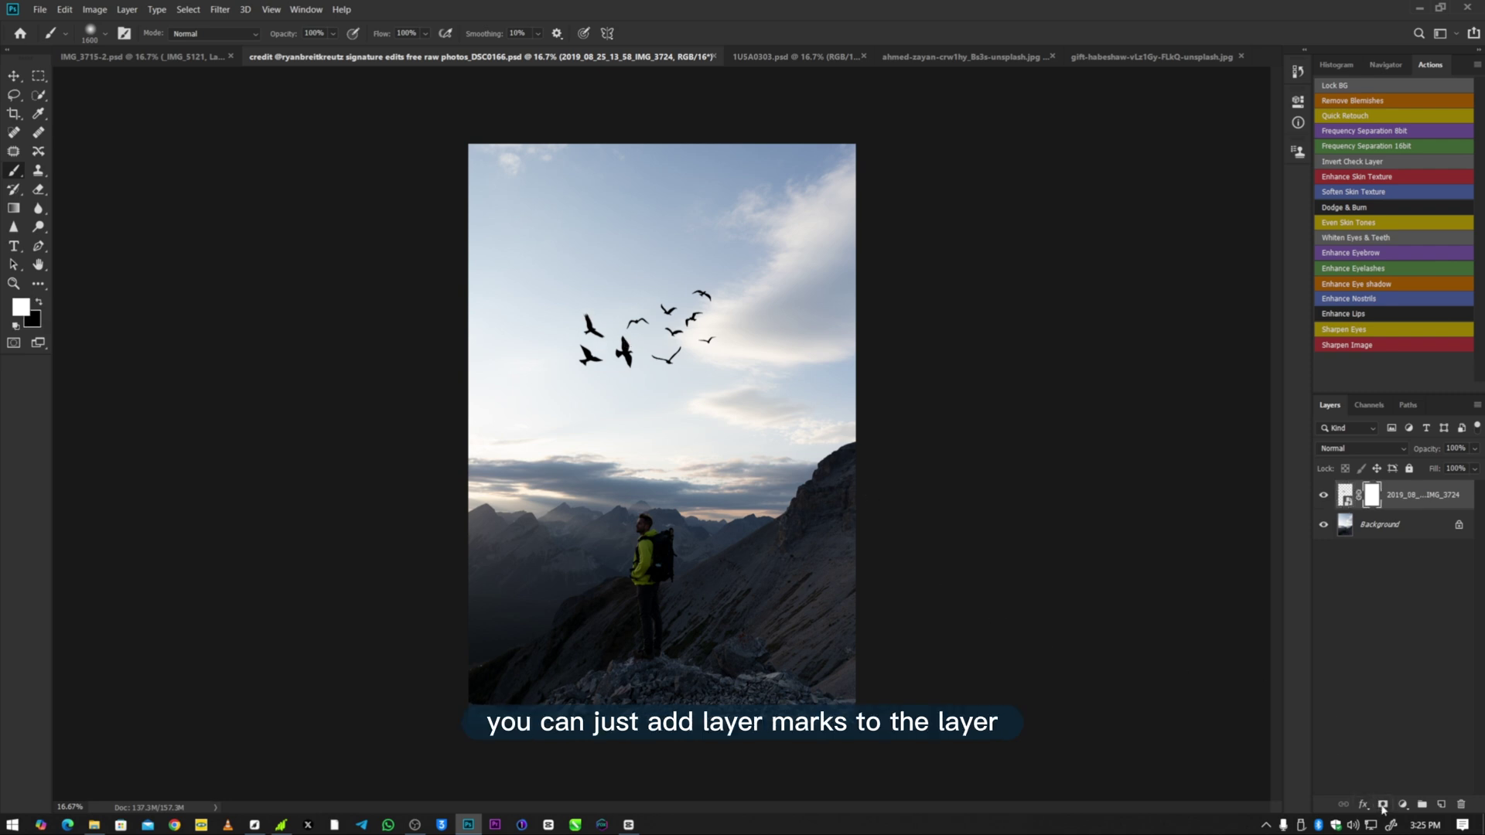
{"action": "left_click", "coordinate": [39, 302]}
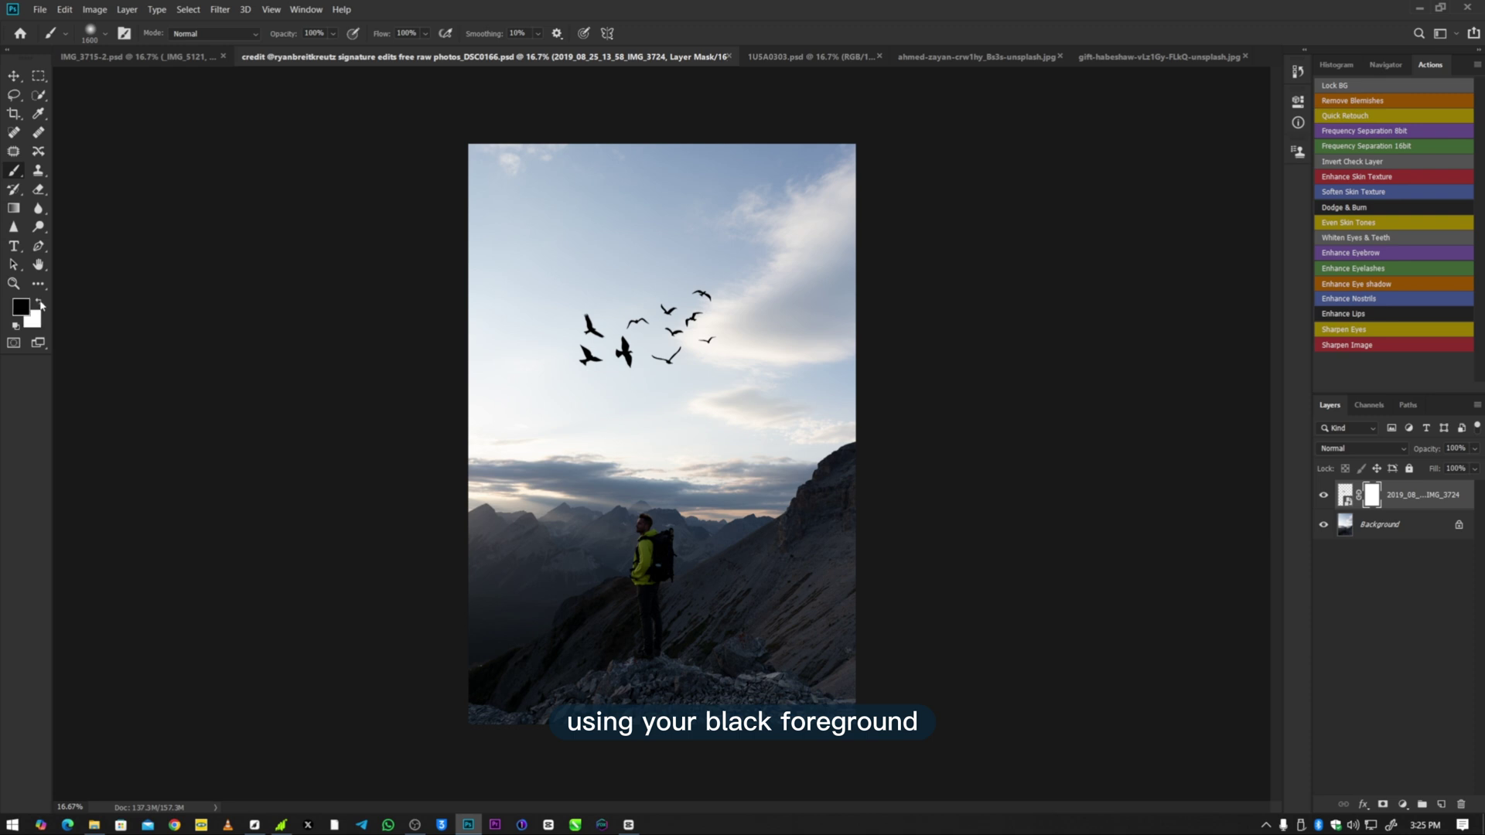
Step: Shrink the brush to 400 and paint on the mask to hide the large birds and the lowest small ones
{"action": "key", "text": "bracketleft"}
{"action": "key", "text": "bracketleft"}
{"action": "key", "text": "bracketleft"}
{"action": "key", "text": "bracketleft"}
{"action": "key", "text": "bracketleft"}
{"action": "key", "text": "bracketleft"}
{"action": "key", "text": "bracketleft"}
{"action": "key", "text": "bracketleft"}
{"action": "key", "text": "bracketleft"}
{"action": "key", "text": "bracketleft"}
{"action": "key", "text": "bracketleft"}
{"action": "key", "text": "bracketleft"}
{"action": "key", "text": "bracketleft"}
{"action": "key", "text": "bracketleft"}
{"action": "key", "text": "bracketleft"}
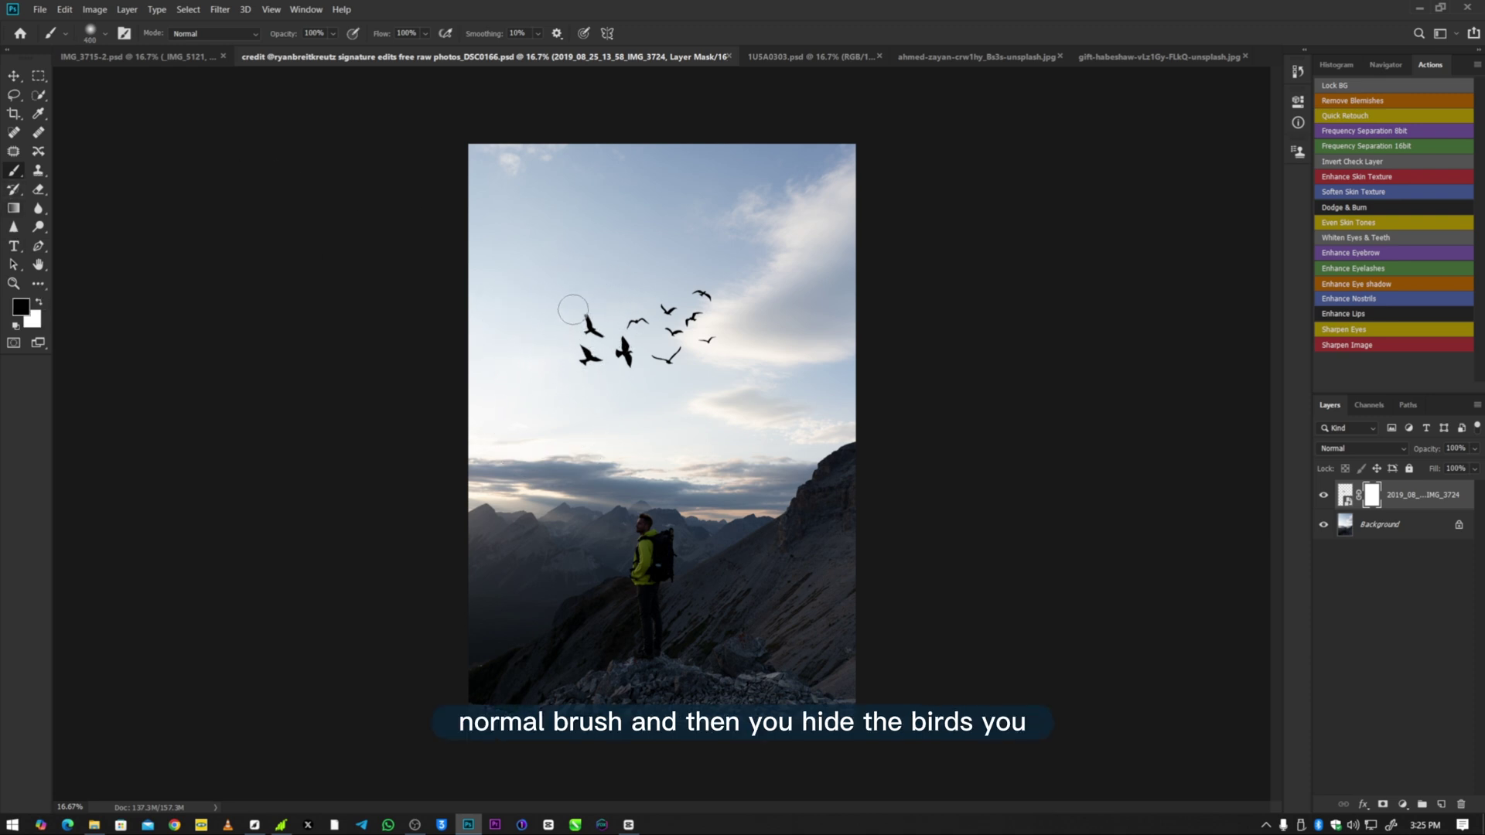
{"action": "mouse_move", "coordinate": [592, 321]}
{"action": "left_mouse_down"}
{"action": "mouse_move", "coordinate": [625, 372]}
{"action": "mouse_move", "coordinate": [643, 360]}
{"action": "mouse_move", "coordinate": [626, 348]}
{"action": "mouse_move", "coordinate": [565, 363]}
{"action": "mouse_move", "coordinate": [595, 366]}
{"action": "mouse_move", "coordinate": [587, 322]}
{"action": "mouse_move", "coordinate": [576, 365]}
{"action": "mouse_move", "coordinate": [590, 338]}
{"action": "mouse_move", "coordinate": [649, 362]}
{"action": "mouse_move", "coordinate": [738, 326]}
{"action": "left_mouse_up"}
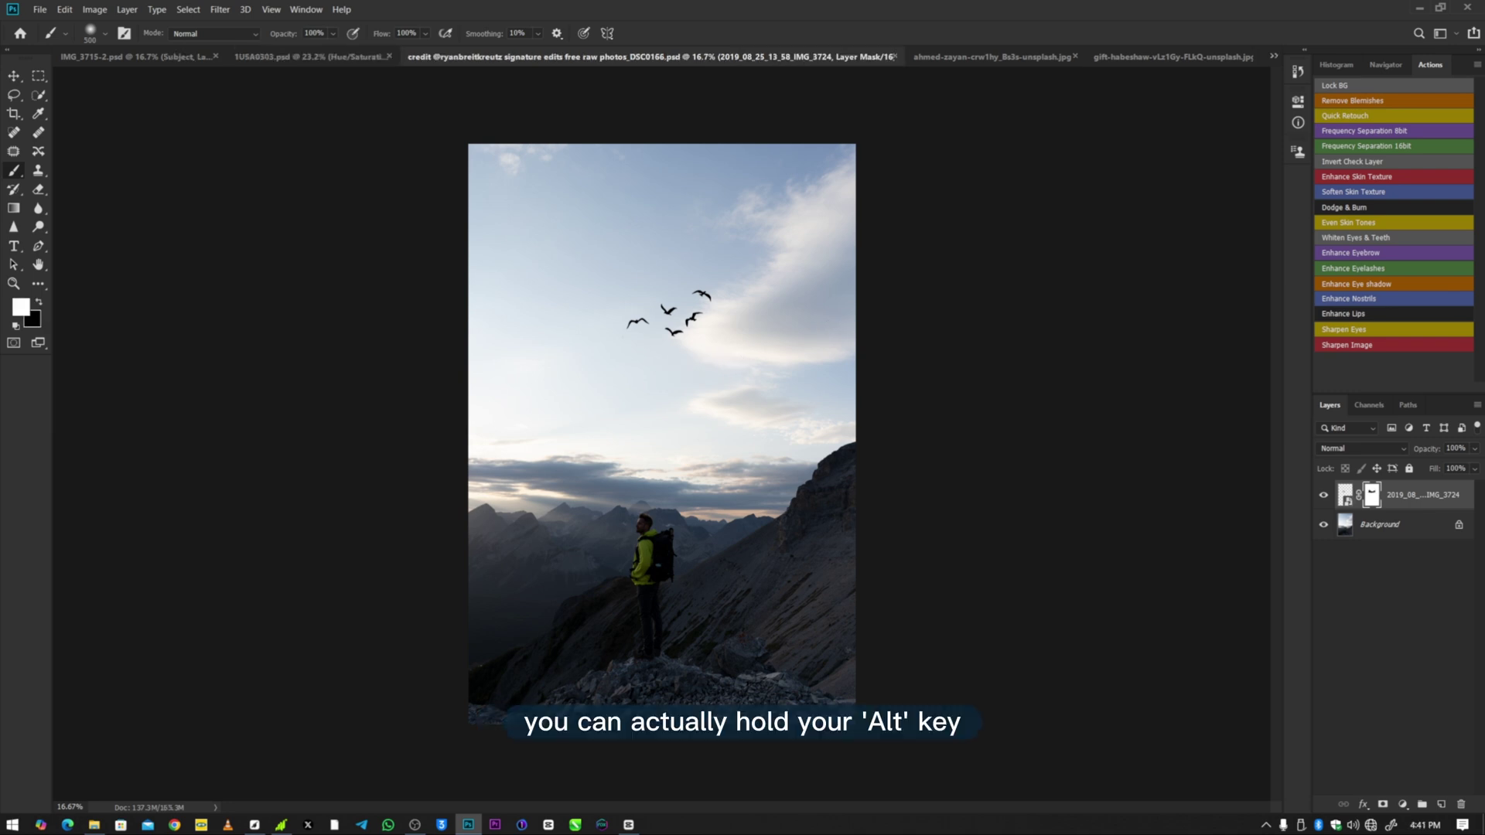
Step: Display the birds layer's mask on its own, examine the black painted area, and return to the normal image view
{"action": "left_click", "coordinate": [1372, 495], "text": "alt"}
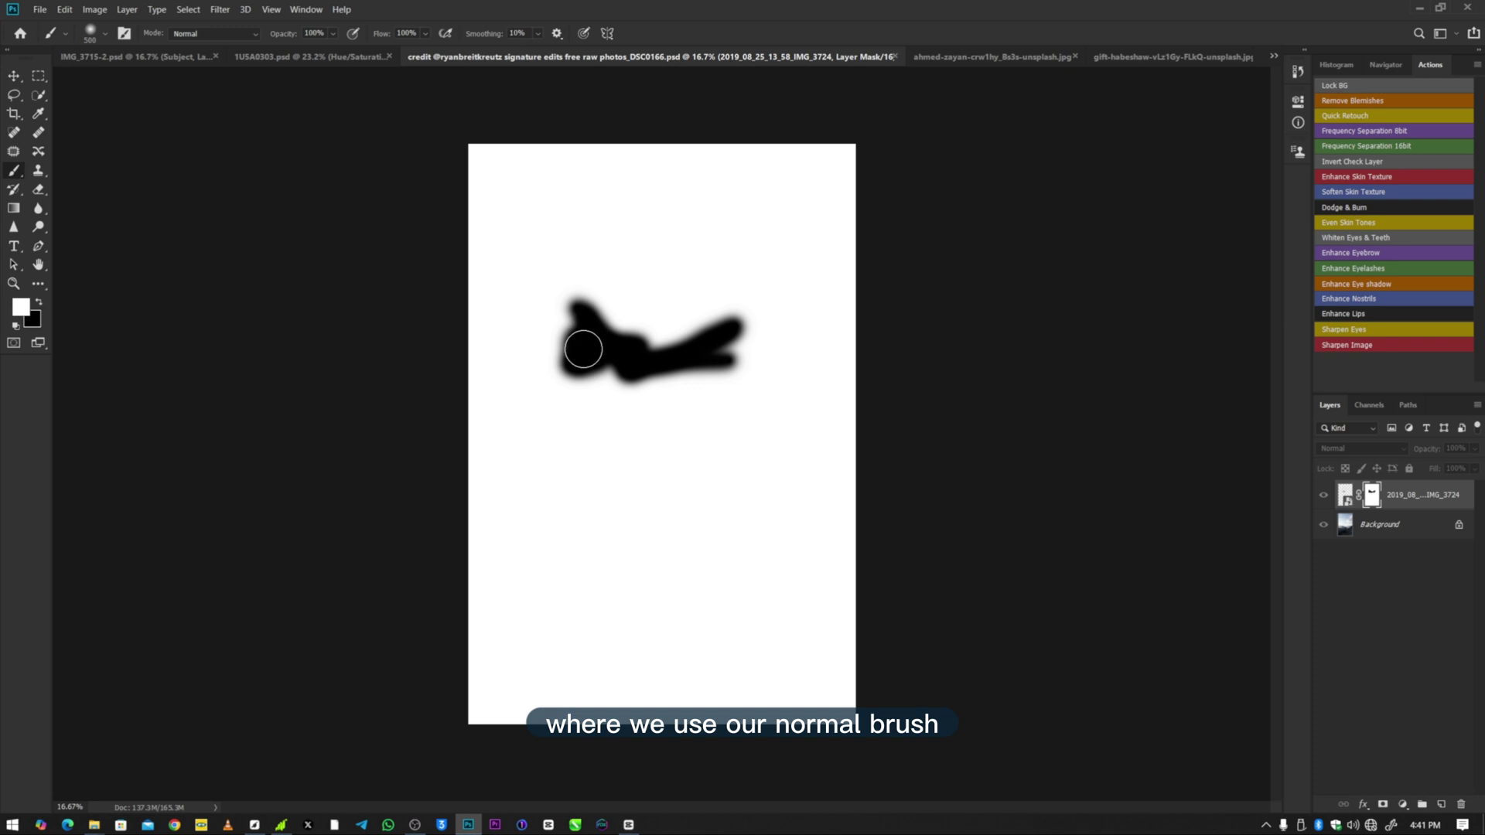
{"action": "mouse_move", "coordinate": [635, 369]}
{"action": "left_mouse_down"}
{"action": "mouse_move", "coordinate": [726, 328]}
{"action": "mouse_move", "coordinate": [684, 349]}
{"action": "mouse_move", "coordinate": [731, 362]}
{"action": "left_mouse_up"}
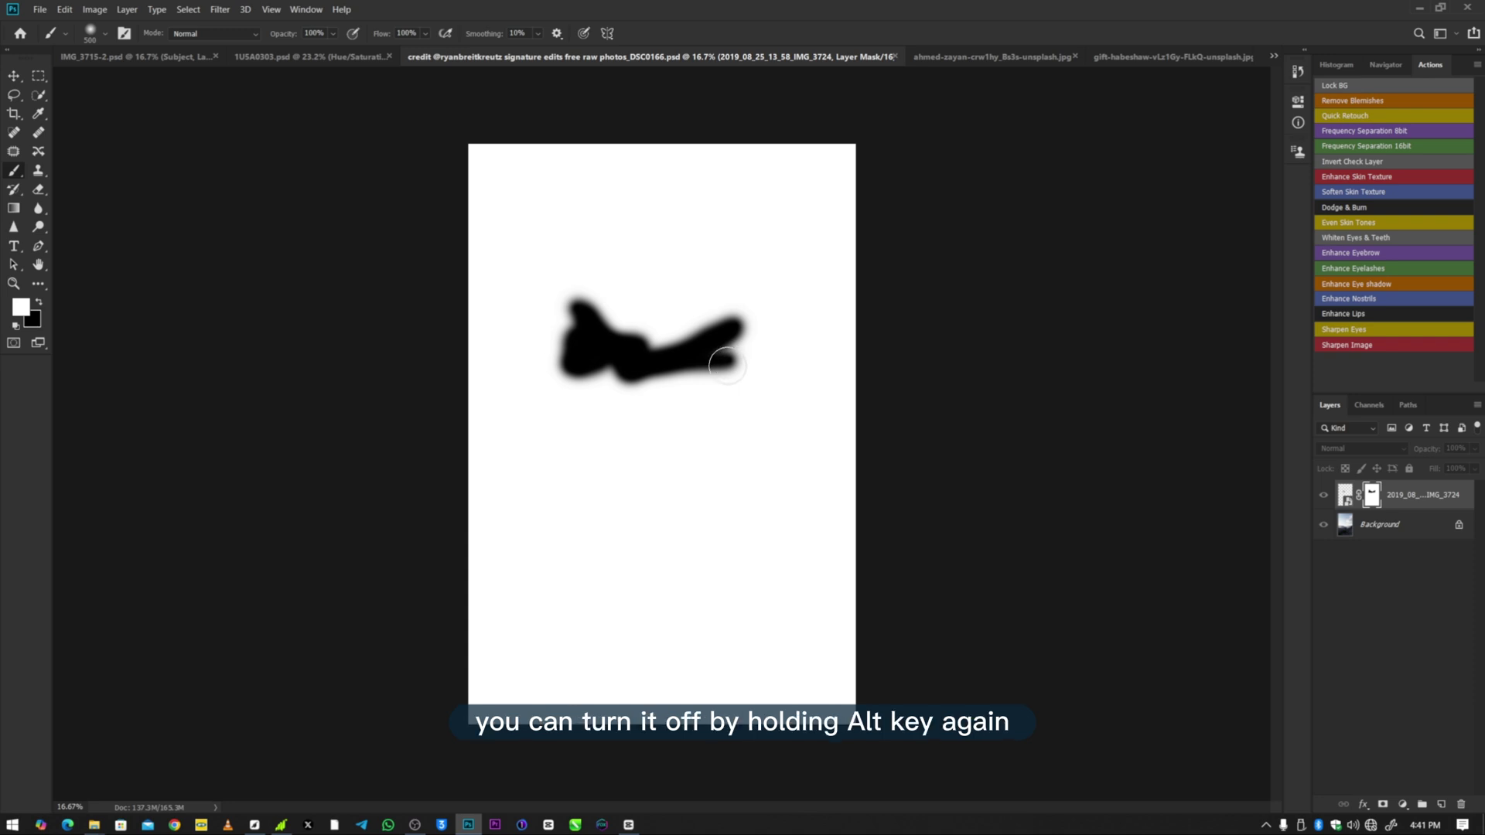
{"action": "left_click", "coordinate": [1372, 495], "text": "alt"}
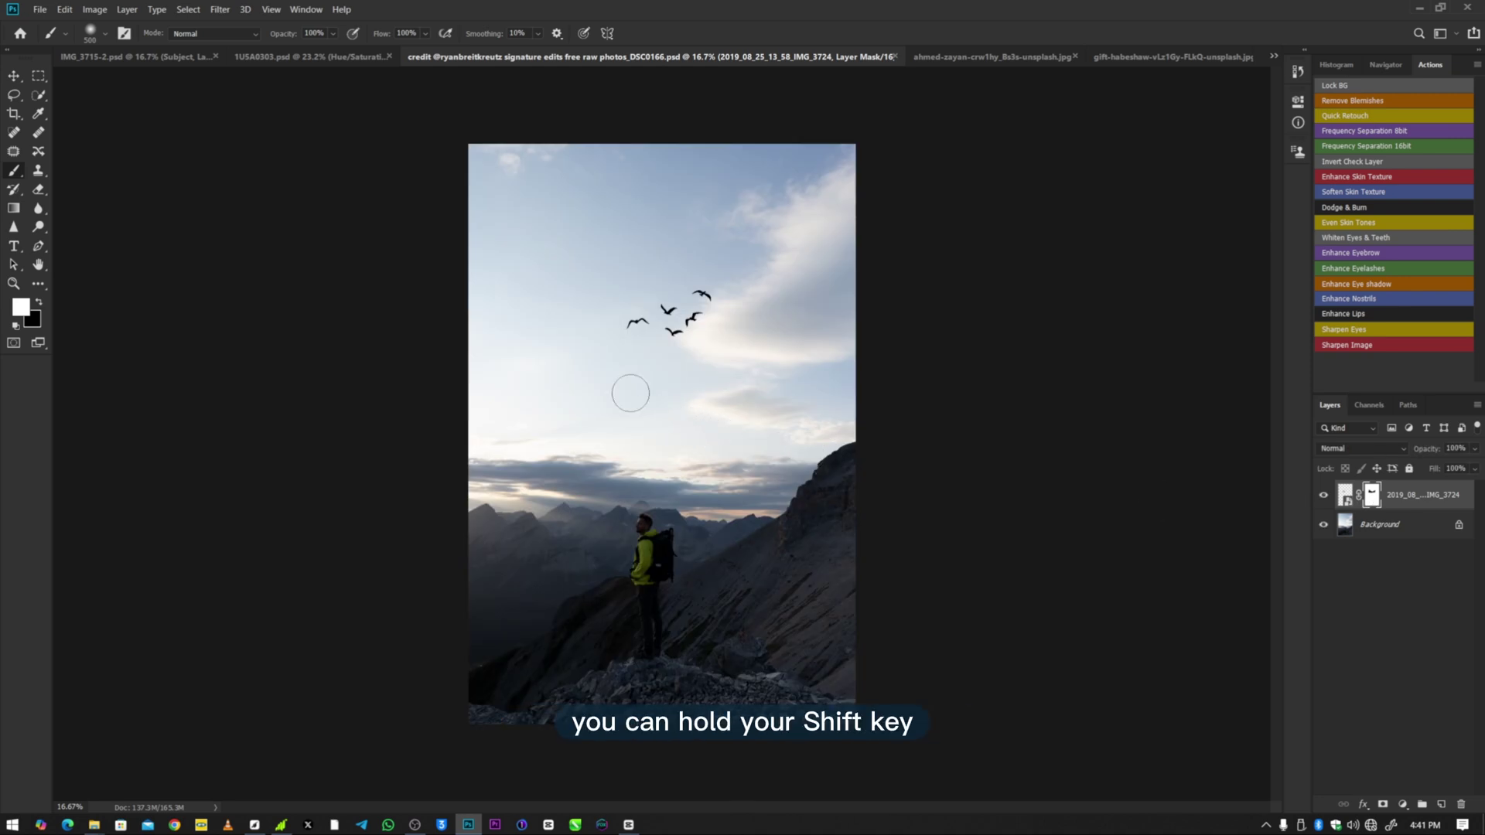
Step: Disable the birds layer's mask and re-enable it to compare the image with and without the masking
{"action": "left_click", "coordinate": [1372, 495], "text": "shift"}
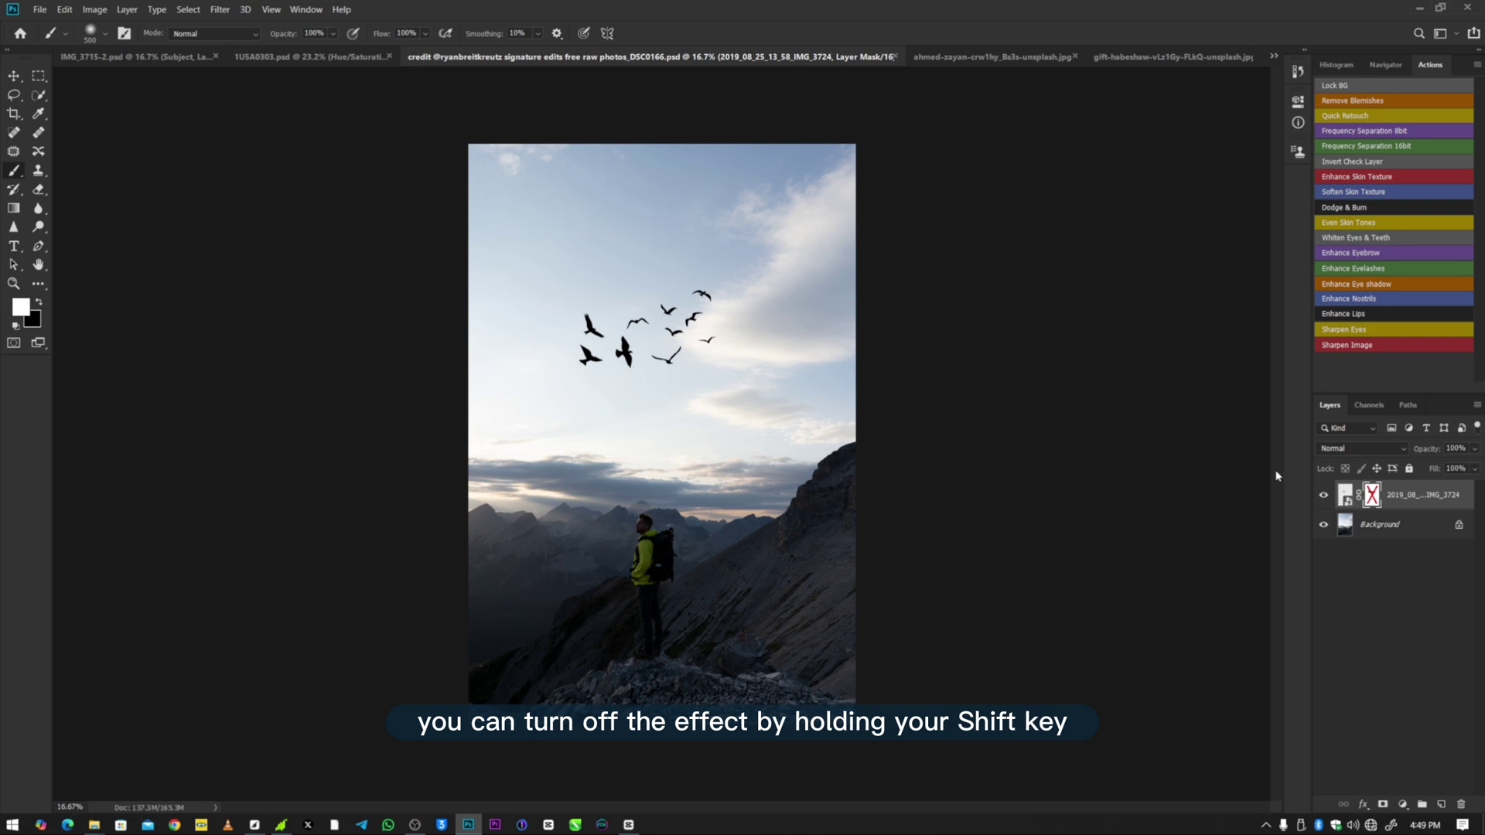
{"action": "left_click", "coordinate": [1372, 495], "text": "shift"}
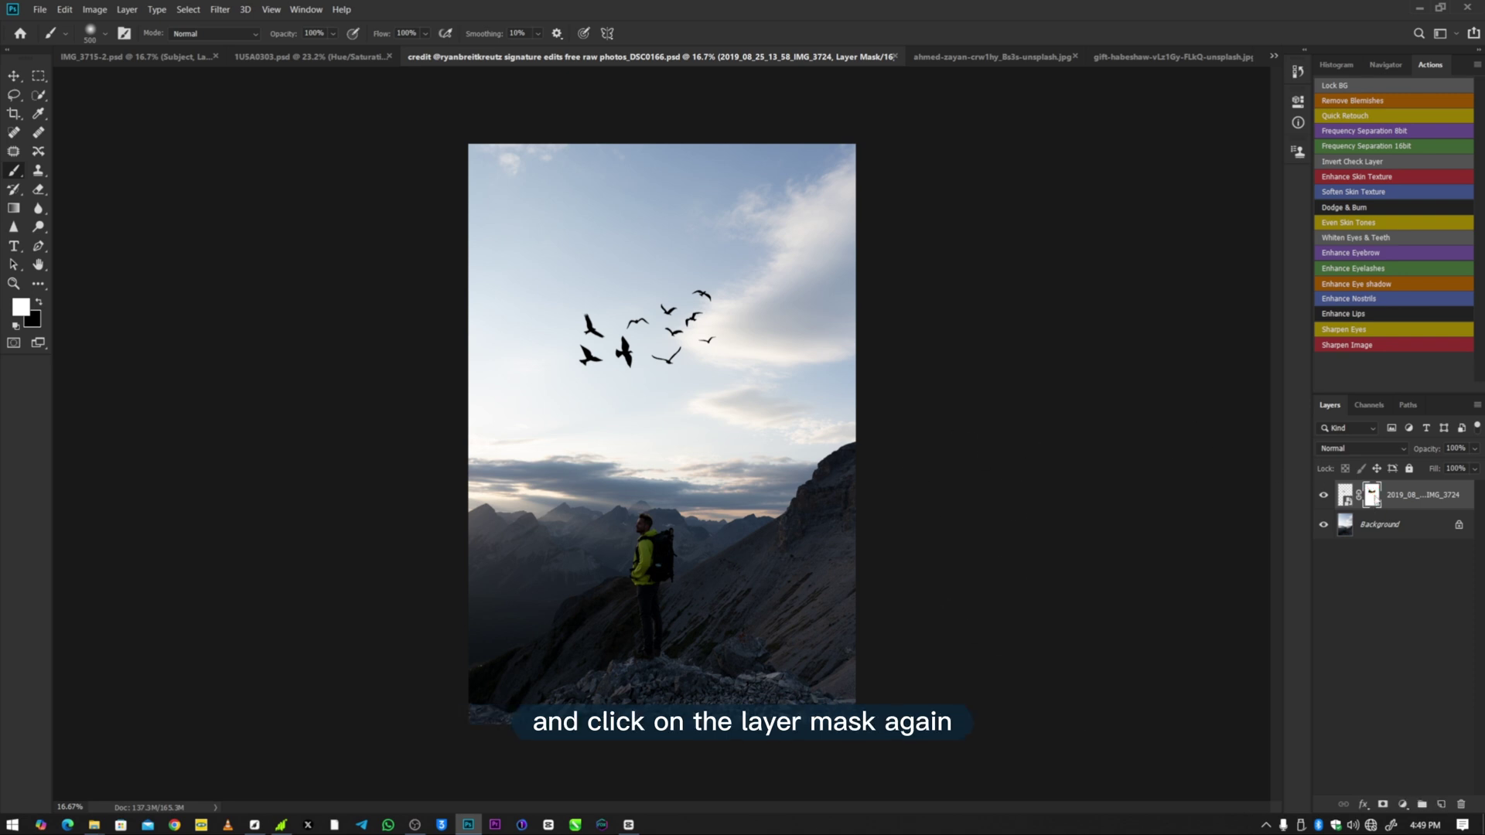
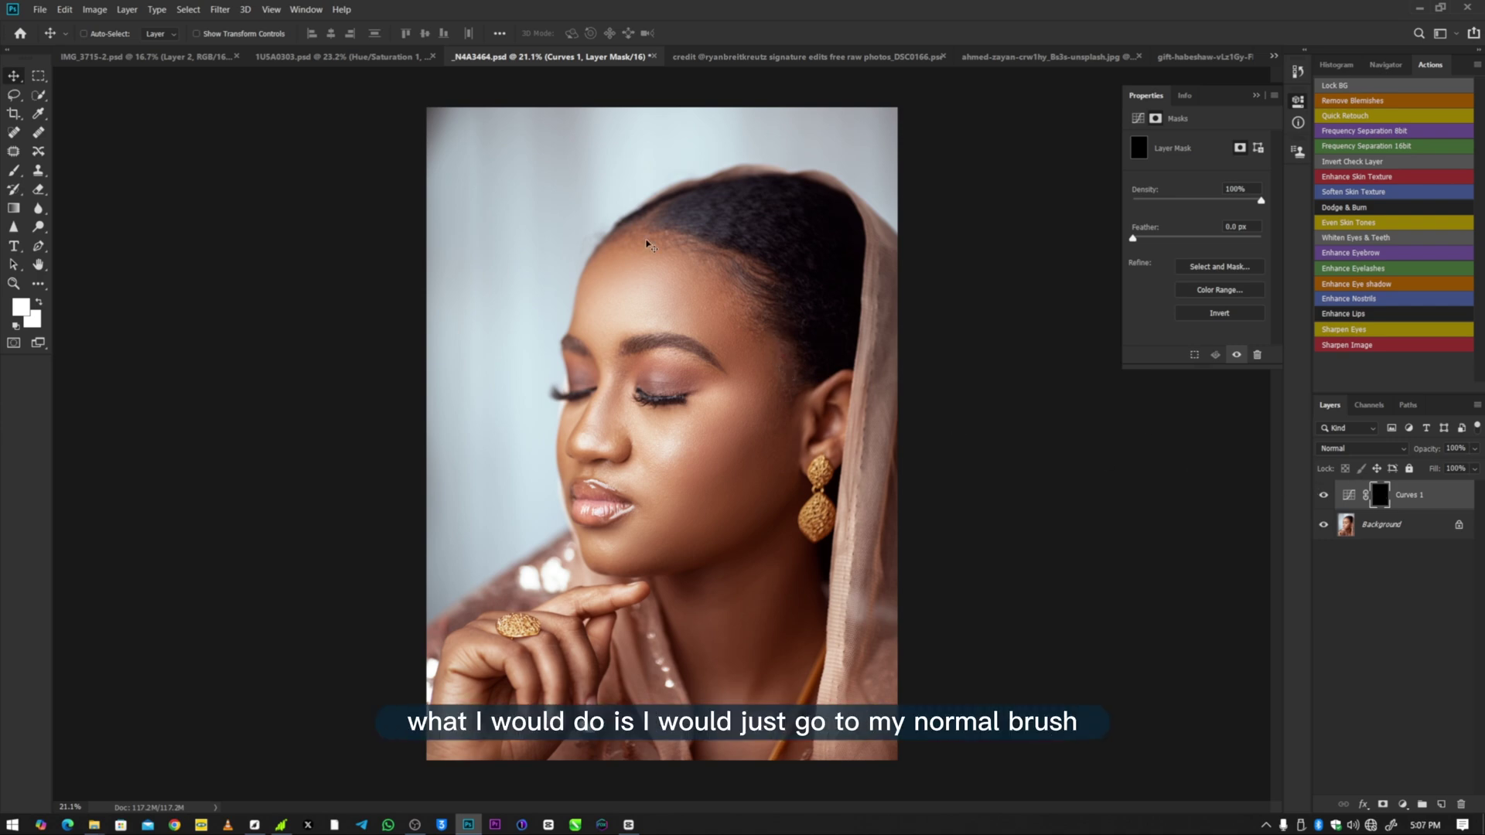
Step: Paint white on the Curves 1 mask with the brush shrunk to 60, revealing the darkening along the near eyebrow
{"action": "left_click", "coordinate": [14, 171]}
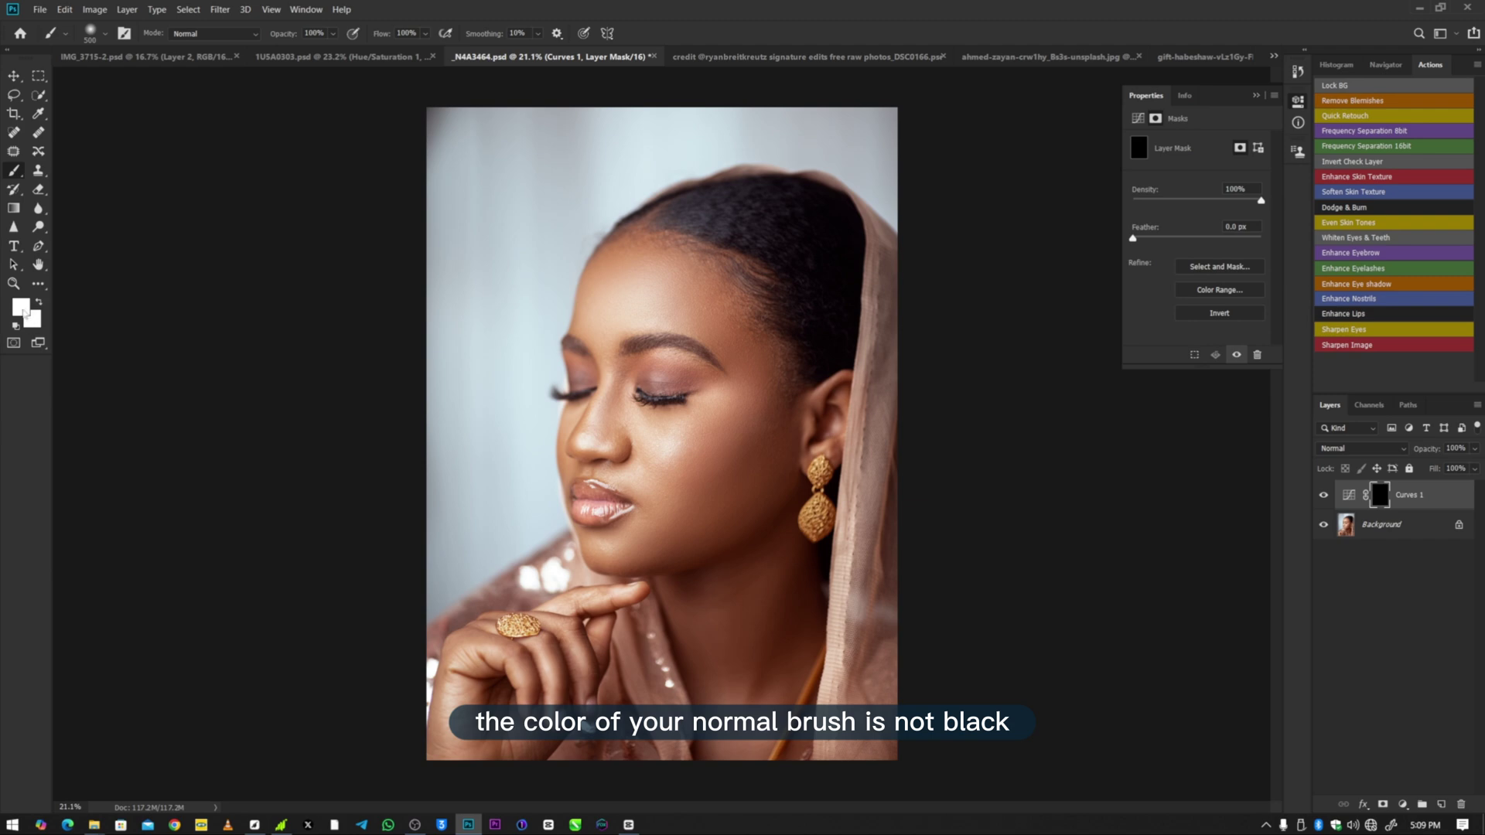
{"action": "key", "text": "d"}
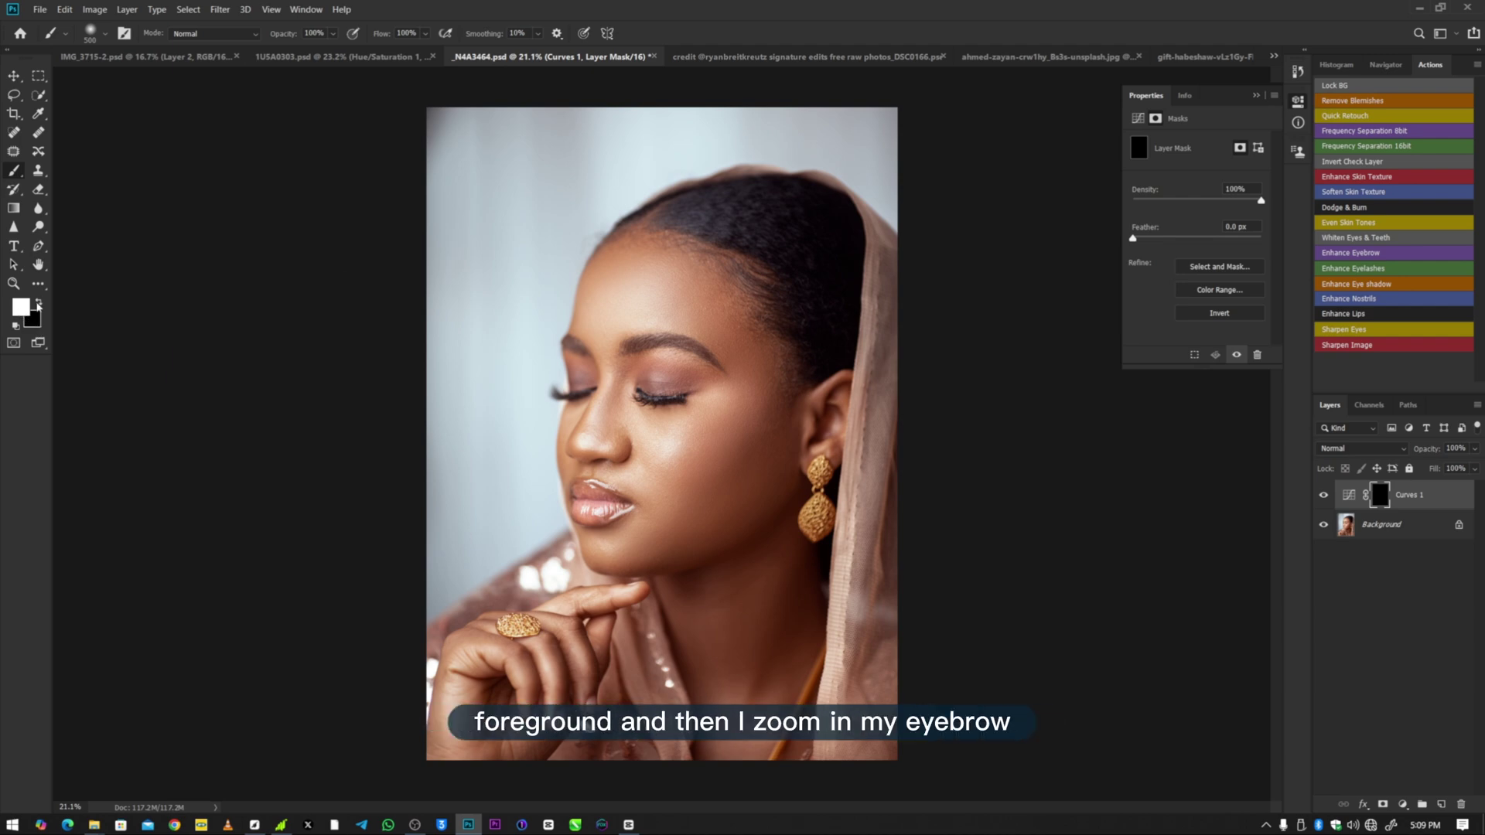
{"action": "key", "text": "z"}
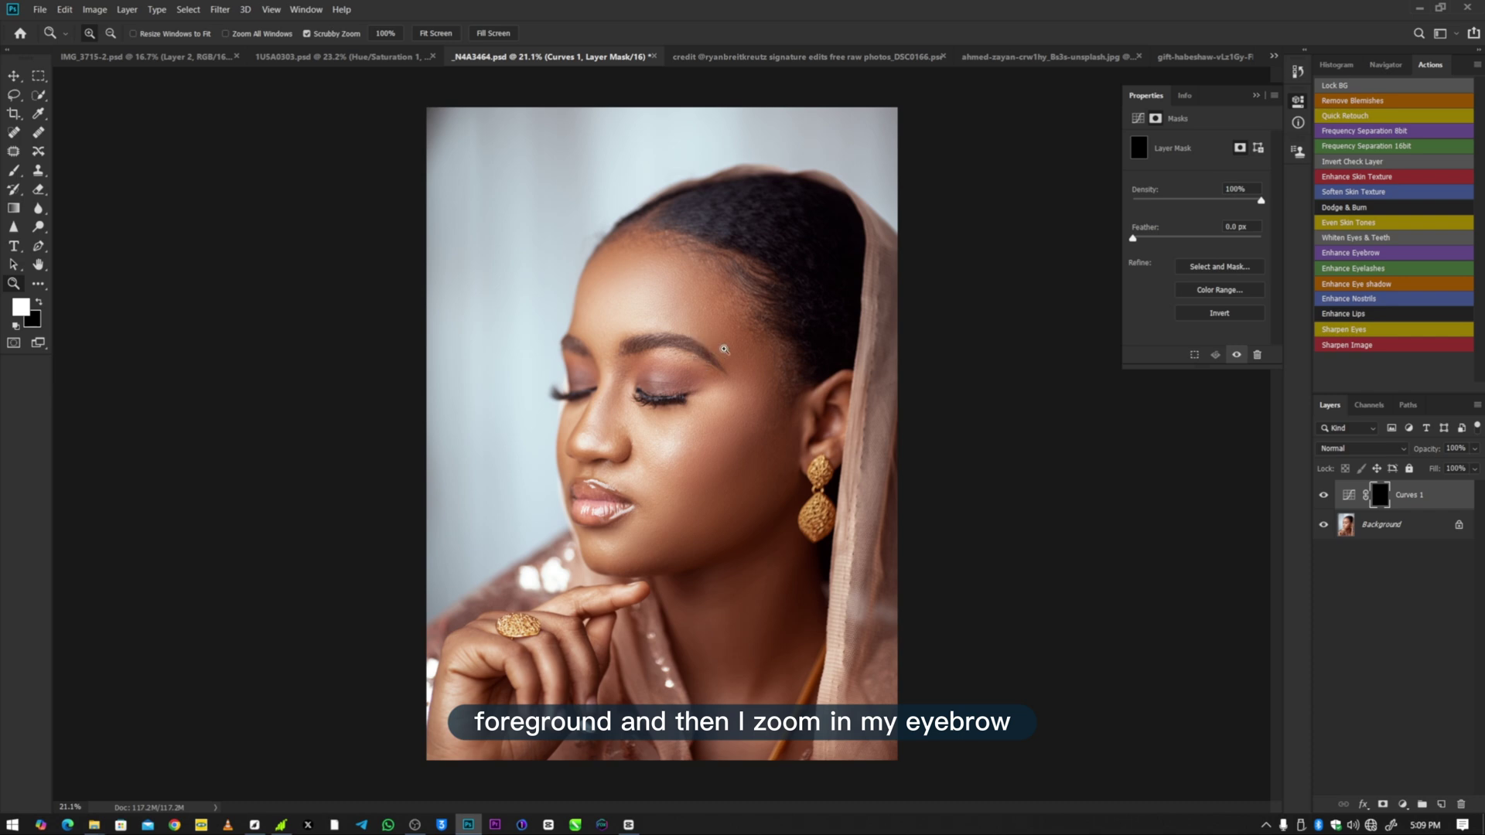
{"action": "left_click_drag", "start_coordinate": [725, 350], "coordinate": [766, 350]}
{"action": "key", "text": "b"}
{"action": "key", "text": "bracketleft"}
{"action": "key", "text": "bracketleft"}
{"action": "key", "text": "bracketleft"}
{"action": "key", "text": "bracketleft"}
{"action": "key", "text": "bracketleft"}
{"action": "key", "text": "bracketleft"}
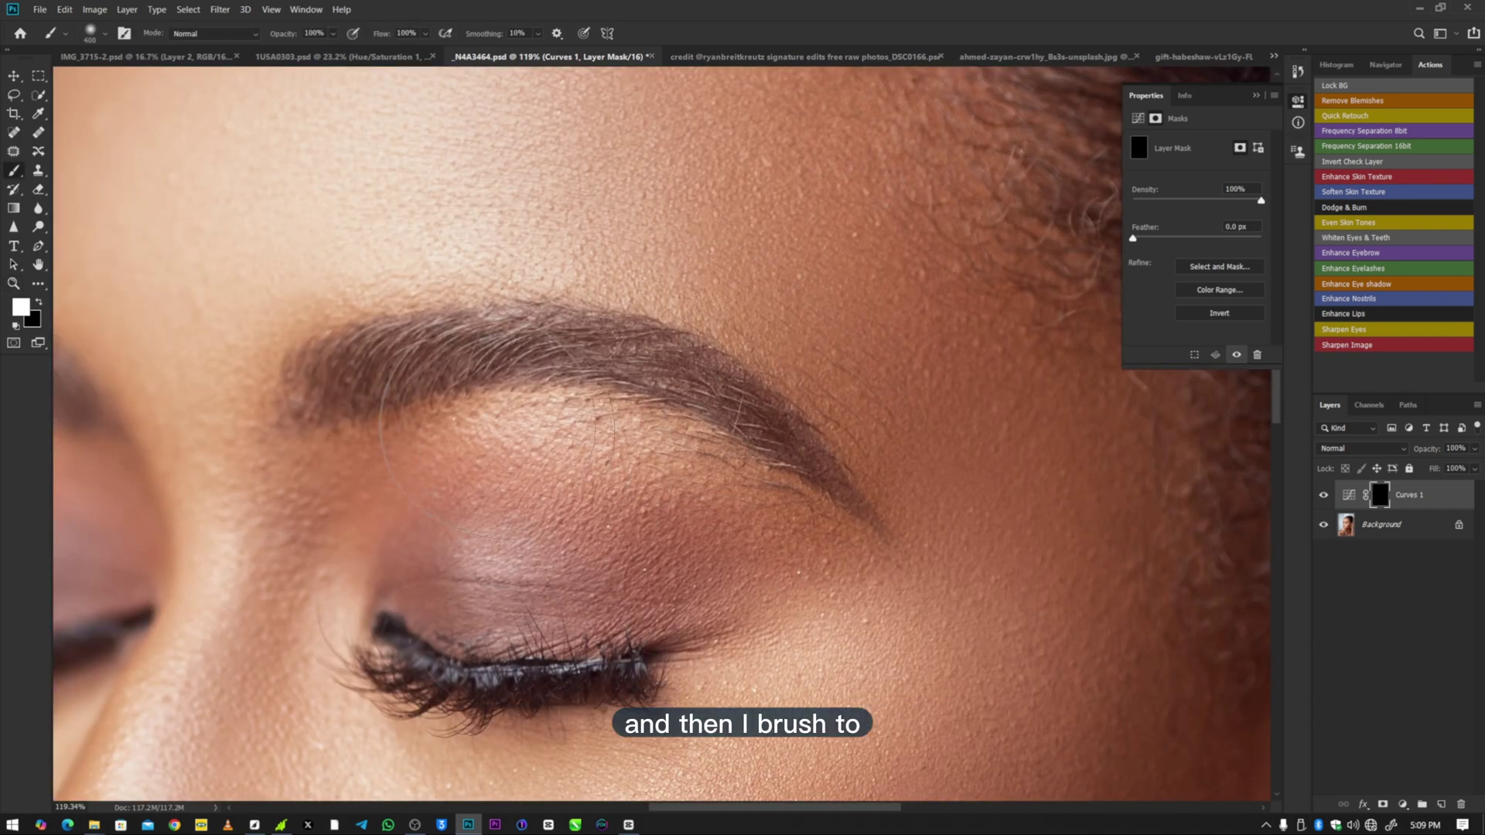
{"action": "mouse_move", "coordinate": [323, 379]}
{"action": "left_mouse_down"}
{"action": "mouse_move", "coordinate": [557, 338]}
{"action": "mouse_move", "coordinate": [468, 347]}
{"action": "mouse_move", "coordinate": [546, 333]}
{"action": "mouse_move", "coordinate": [702, 386]}
{"action": "mouse_move", "coordinate": [625, 355]}
{"action": "mouse_move", "coordinate": [570, 362]}
{"action": "mouse_move", "coordinate": [699, 392]}
{"action": "mouse_move", "coordinate": [546, 330]}
{"action": "mouse_move", "coordinate": [726, 390]}
{"action": "mouse_move", "coordinate": [752, 416]}
{"action": "mouse_move", "coordinate": [631, 351]}
{"action": "mouse_move", "coordinate": [830, 478]}
{"action": "mouse_move", "coordinate": [872, 536]}
{"action": "left_mouse_up"}
{"action": "key", "text": "bracketleft"}
{"action": "key", "text": "bracketleft"}
{"action": "key", "text": "bracketleft"}
{"action": "key", "text": "bracketleft"}
{"action": "key", "text": "bracketleft"}
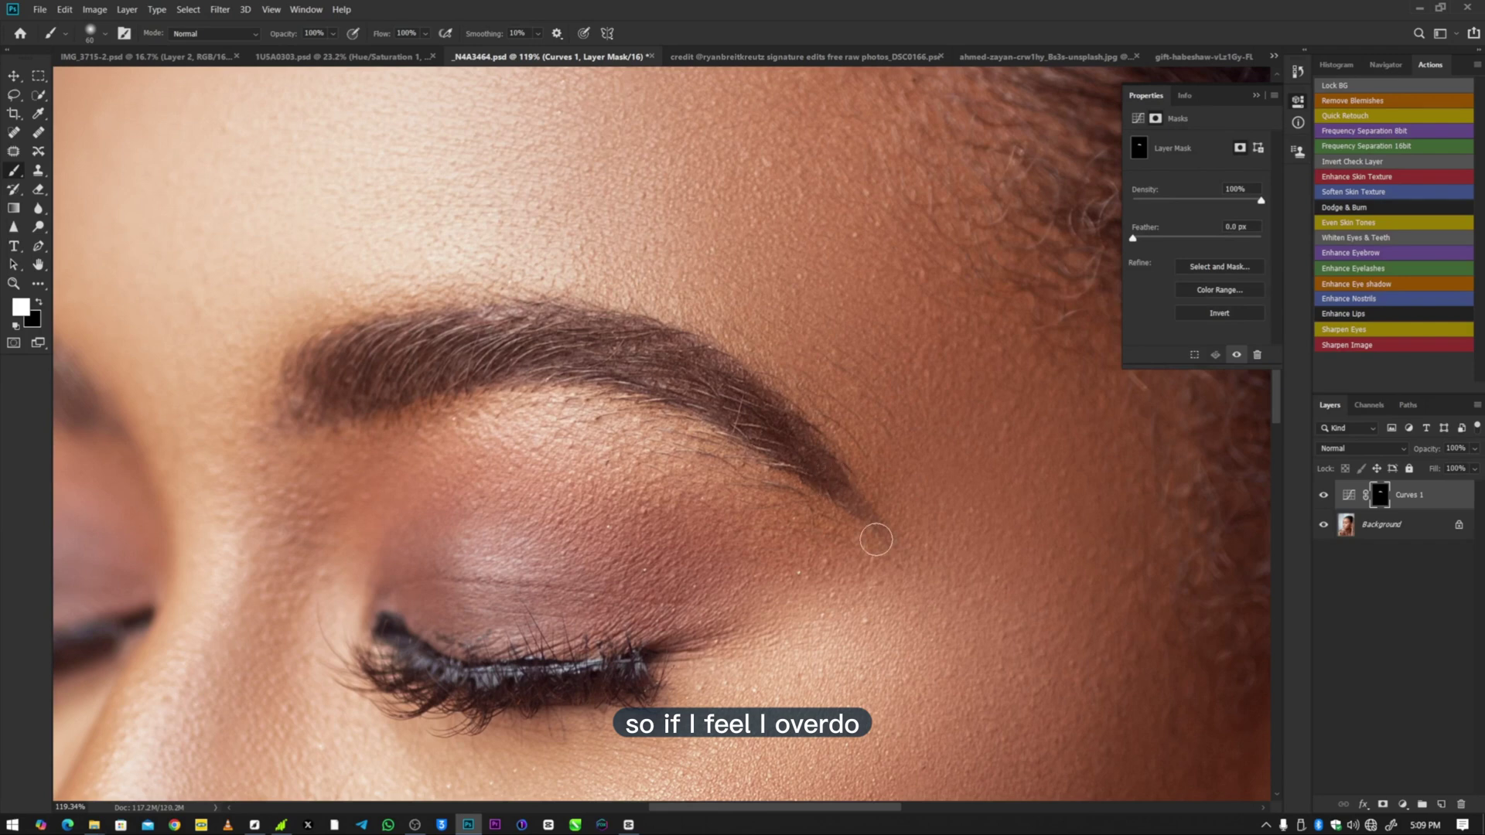
{"action": "key", "text": "bracketleft"}
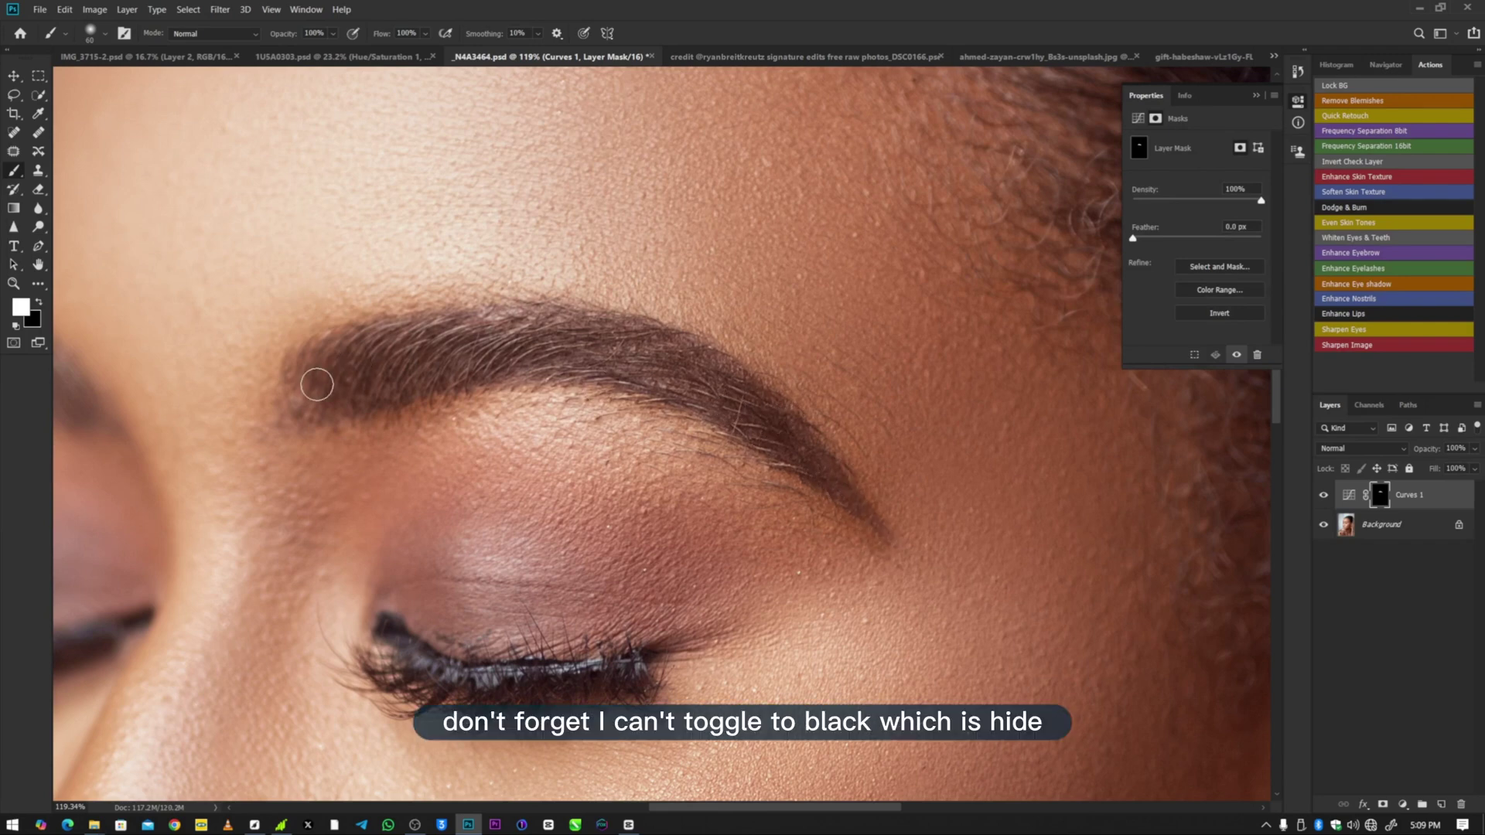
Step: Switch the foreground to black, enlarge the brush and paint out the excess darkening around the eyebrow
{"action": "key", "text": "x"}
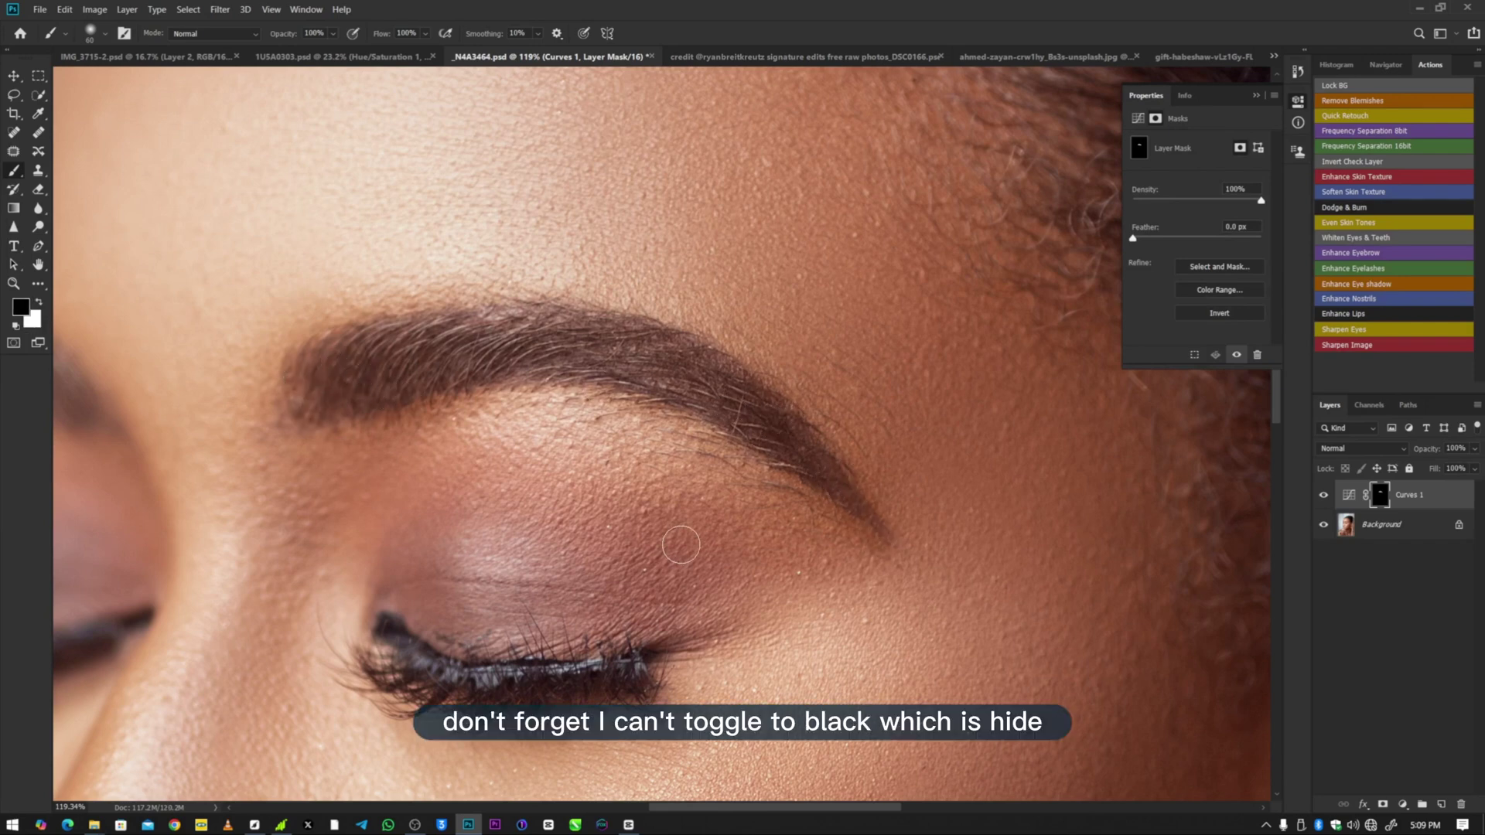
{"action": "key", "text": "bracketright"}
{"action": "key", "text": "bracketright"}
{"action": "key", "text": "bracketright"}
{"action": "key", "text": "bracketright"}
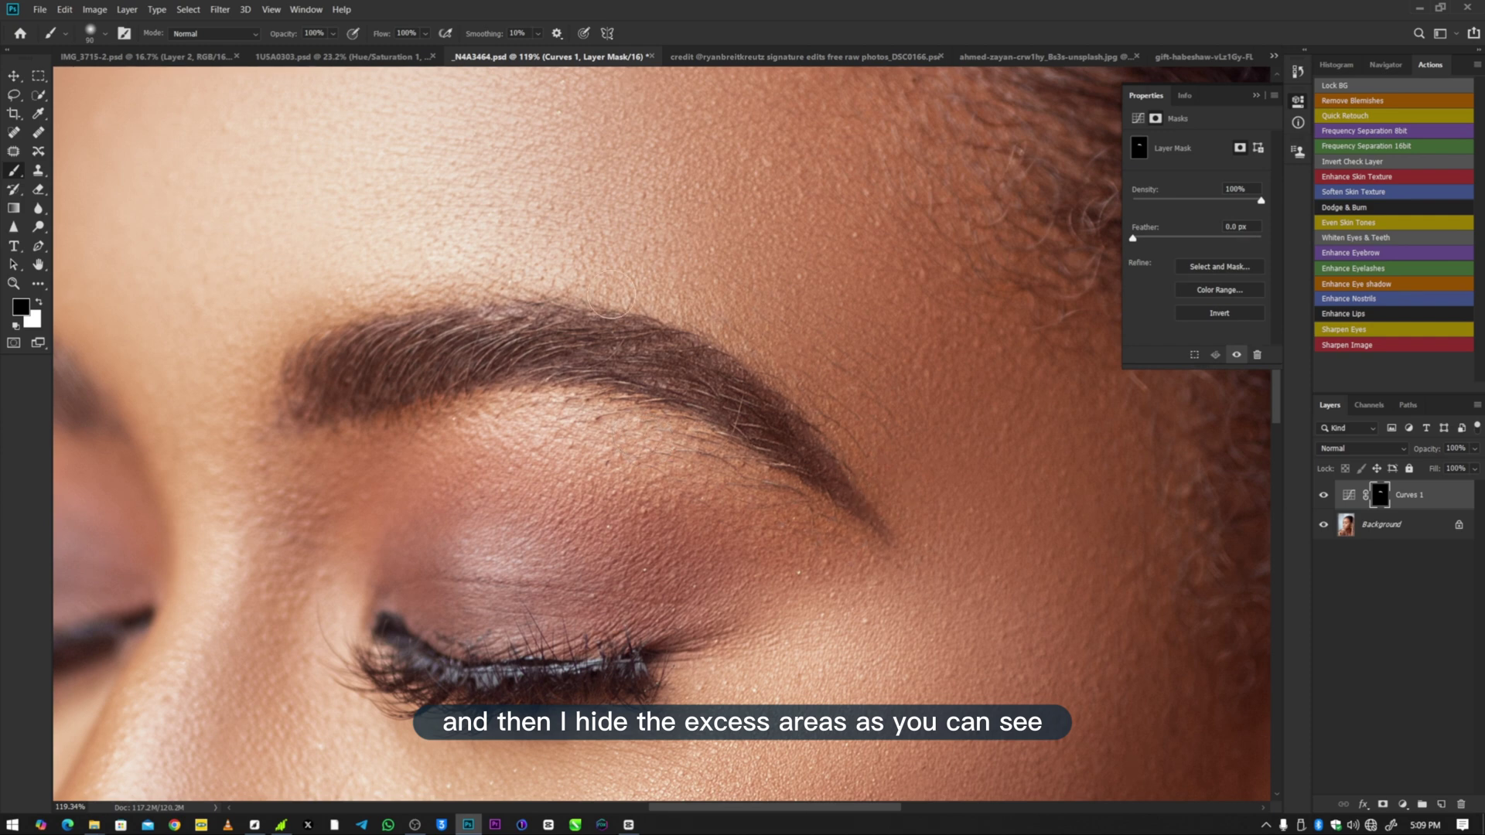
Step: Compare the whole portrait with and without the Curves 1 adjustment by toggling its visibility several times
{"action": "key", "text": "z"}
{"action": "left_click", "coordinate": [461, 37]}
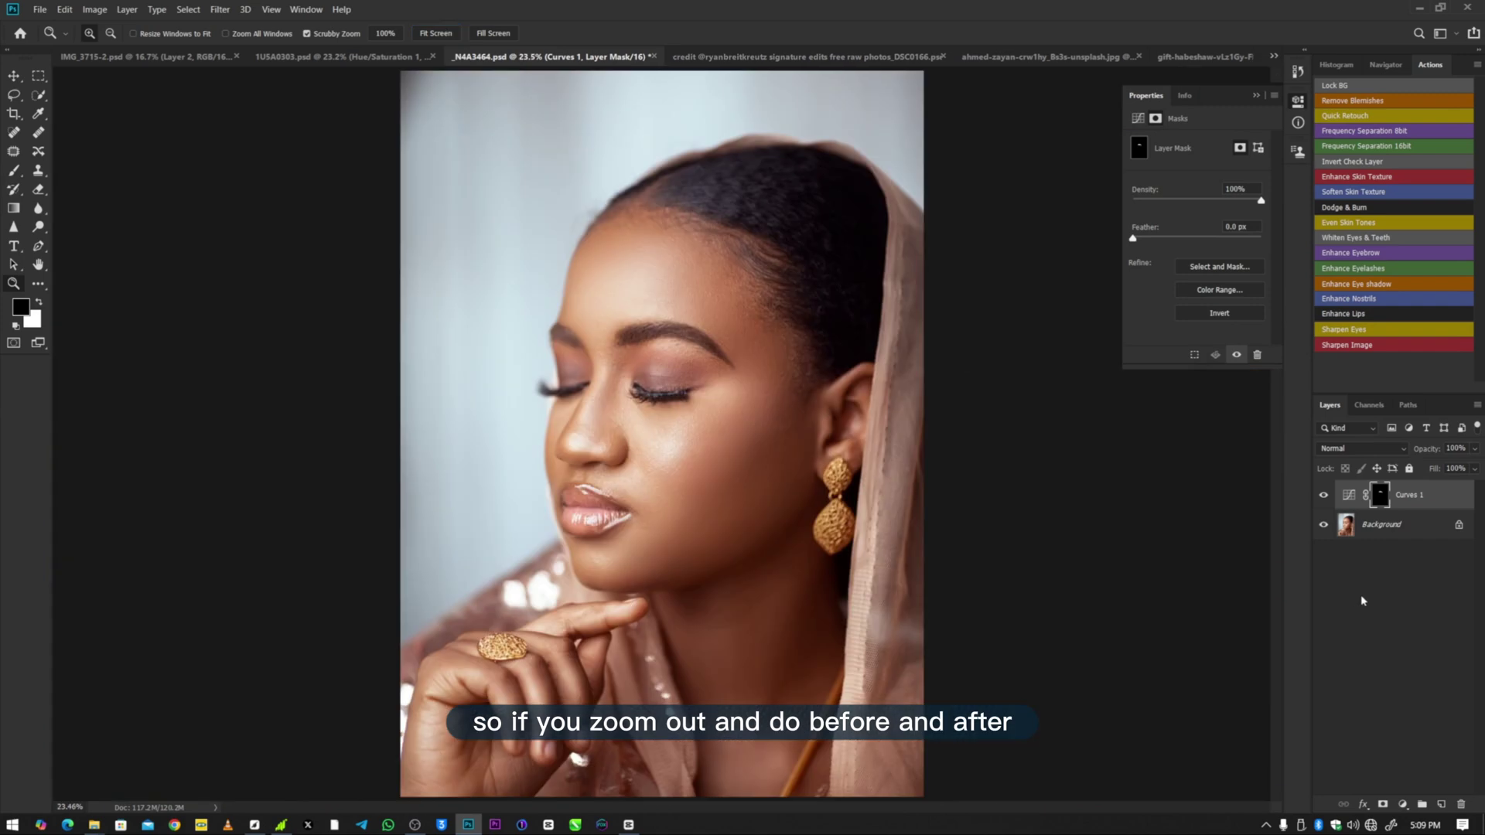
{"action": "left_click", "coordinate": [1324, 496]}
{"action": "left_click", "coordinate": [1325, 497]}
{"action": "left_click", "coordinate": [1327, 499]}
{"action": "left_click", "coordinate": [1326, 497]}
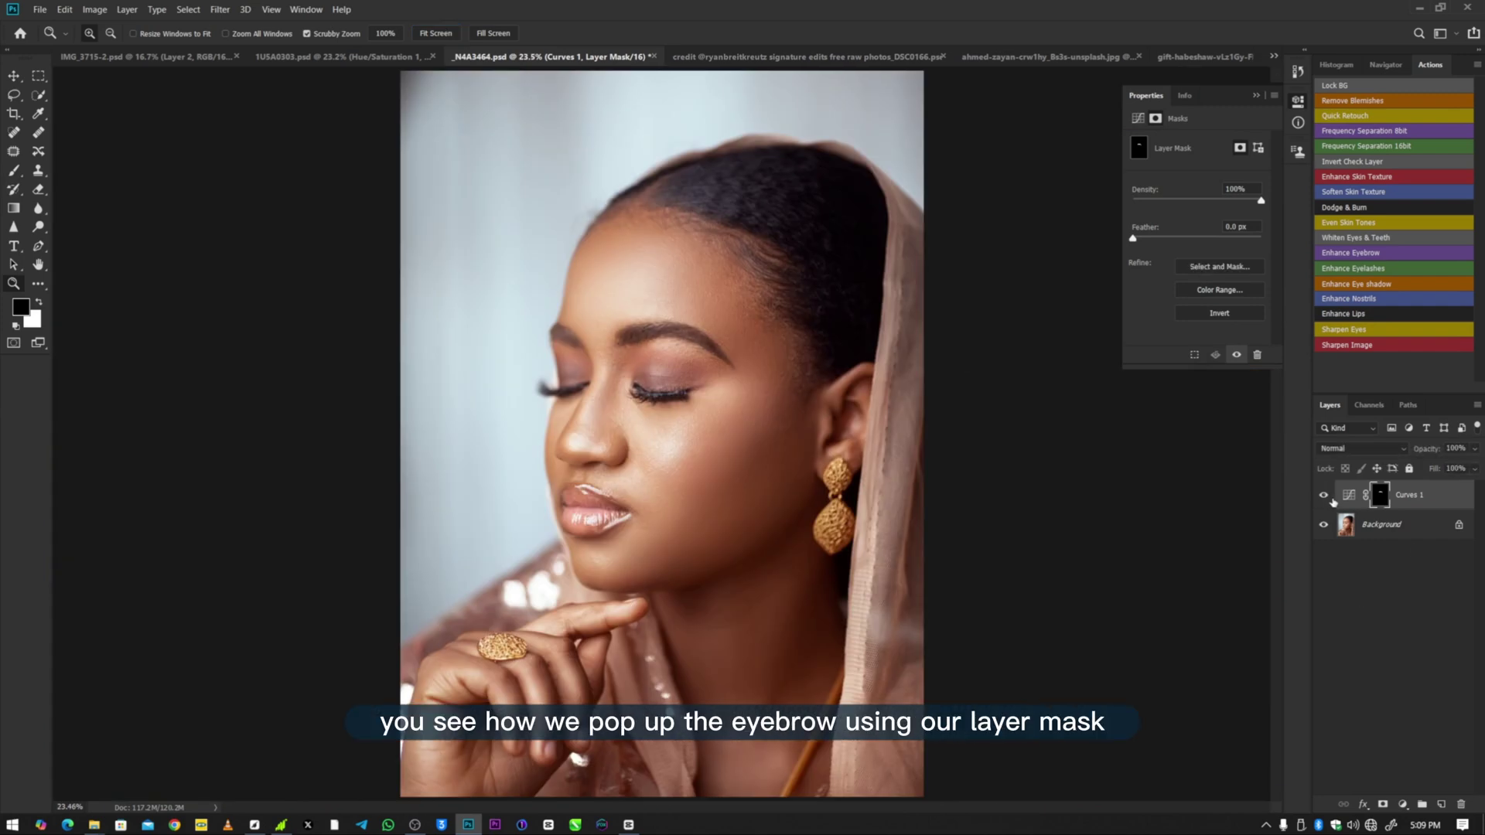
{"action": "left_click", "coordinate": [1324, 498]}
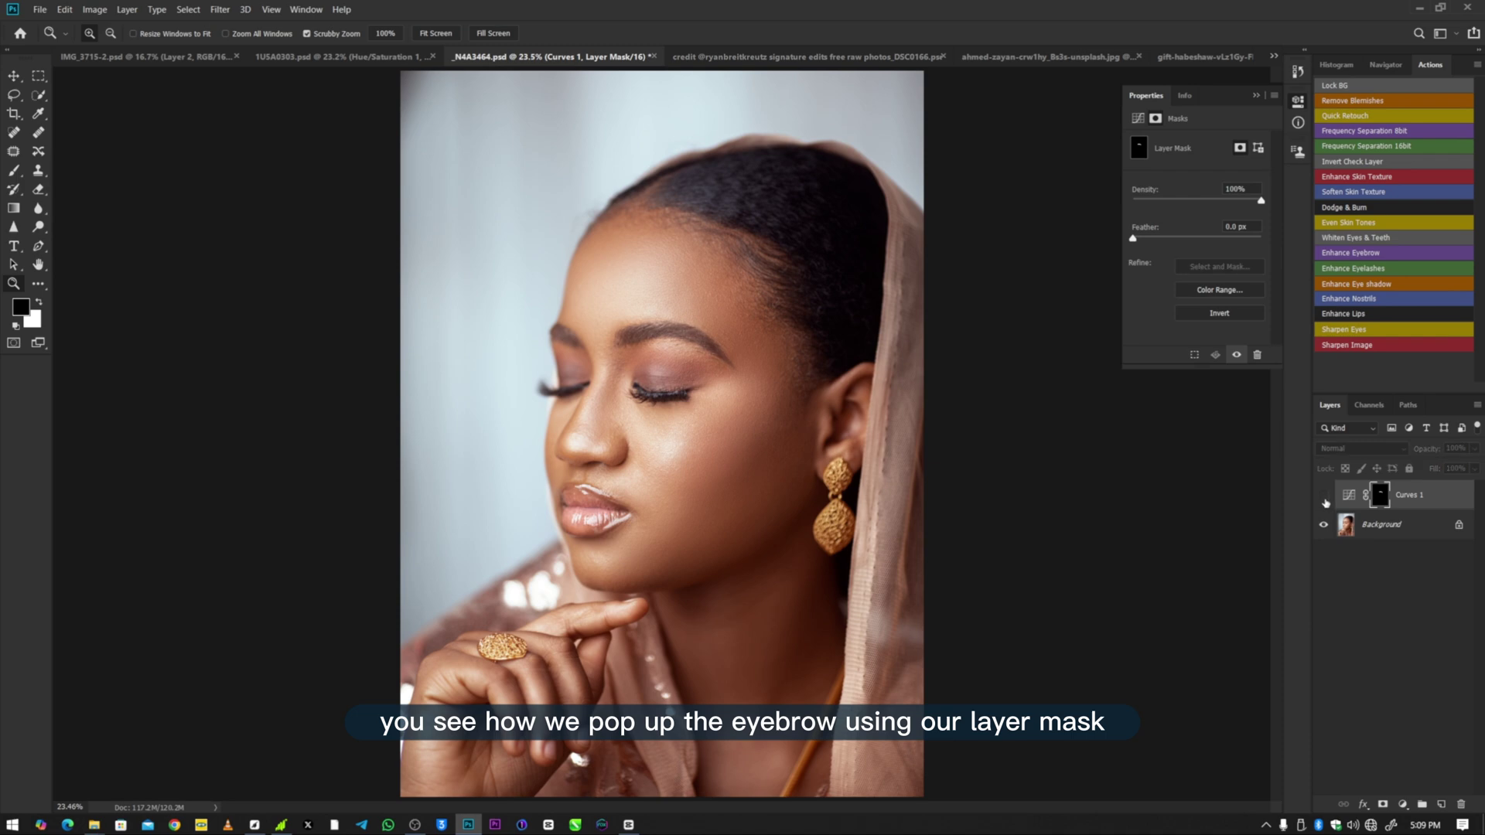
{"action": "left_click", "coordinate": [1324, 499]}
{"action": "left_click", "coordinate": [1326, 500]}
{"action": "left_click", "coordinate": [1325, 500]}
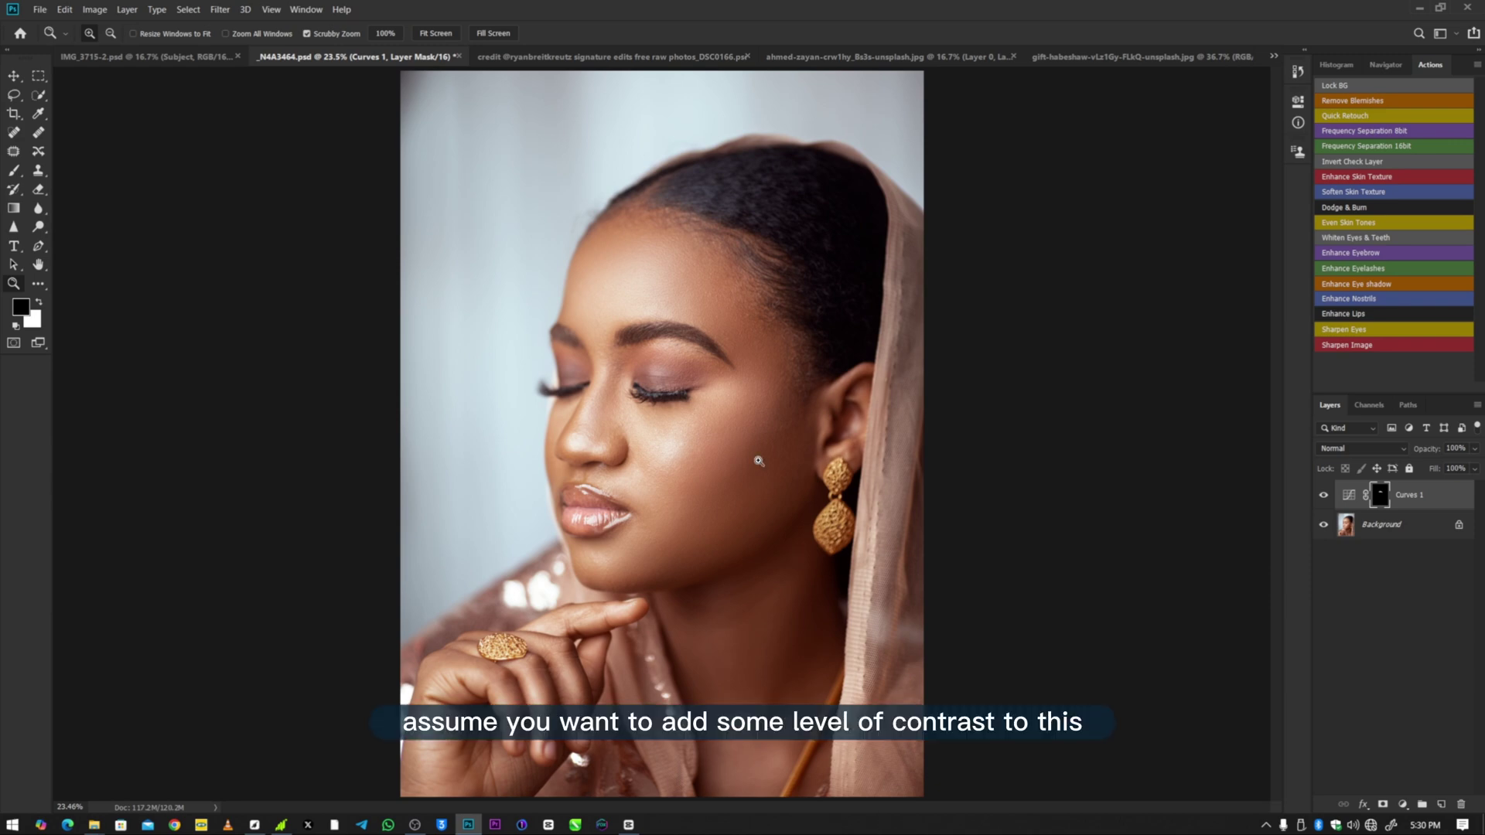
Step: Add a Brightness/Contrast adjustment layer above Curves 1 and set its contrast to 25
{"action": "left_click_drag", "start_coordinate": [670, 329], "coordinate": [758, 332]}
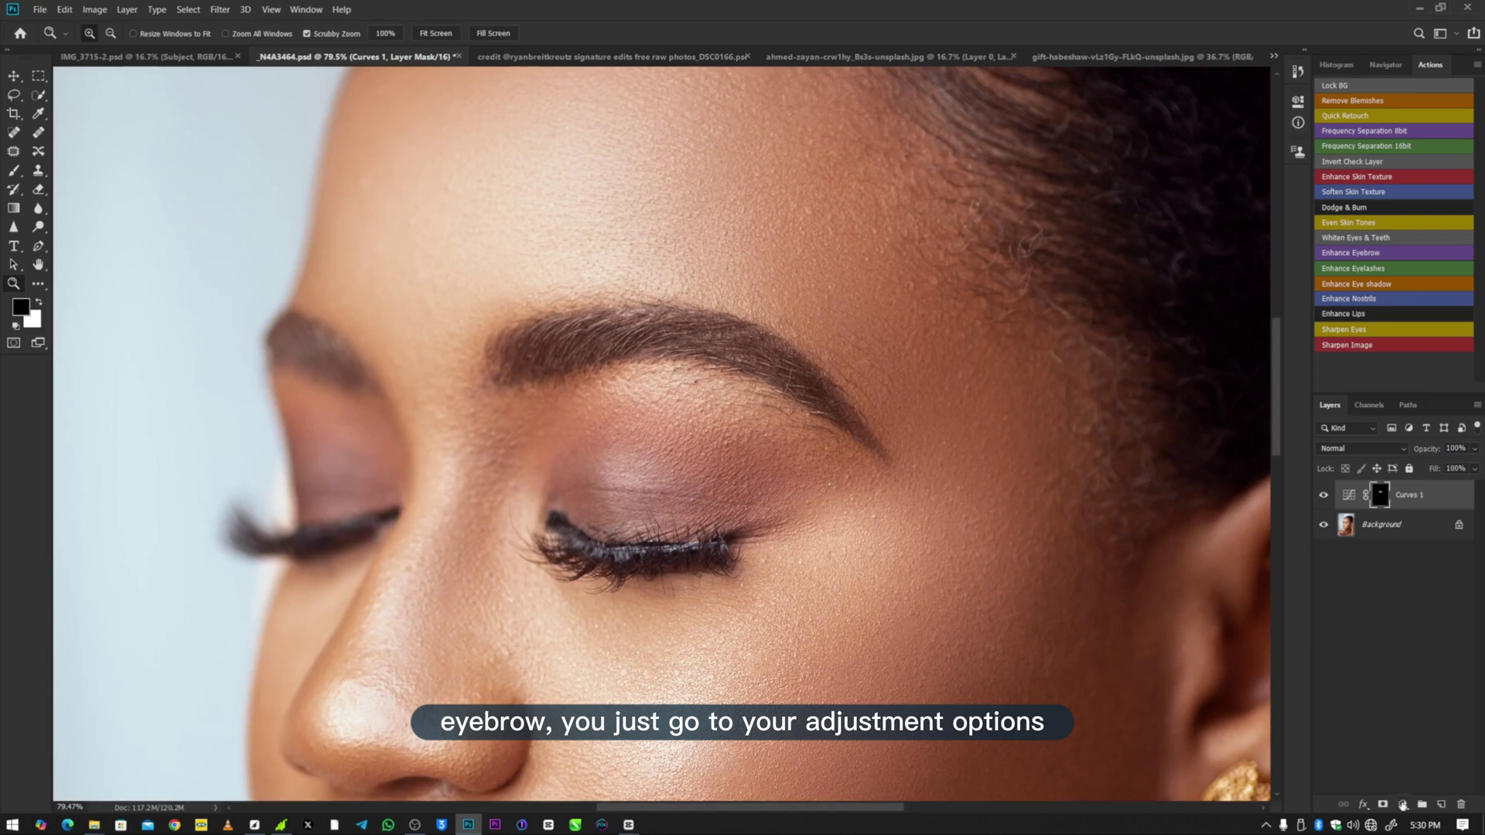
{"action": "left_click", "coordinate": [1402, 805]}
{"action": "left_click", "coordinate": [1409, 602]}
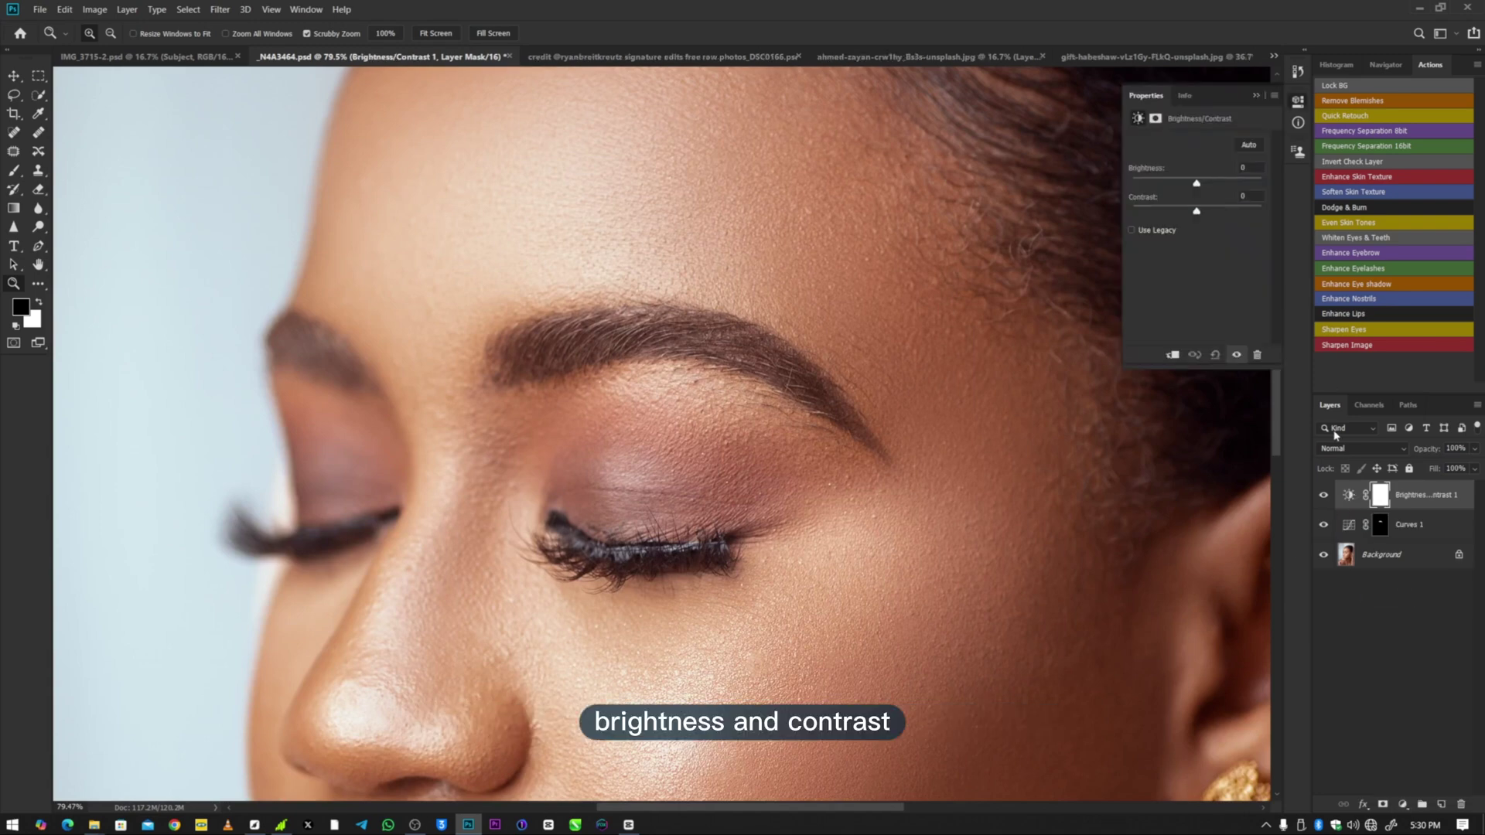
{"action": "left_click_drag", "start_coordinate": [1197, 214], "coordinate": [1212, 213]}
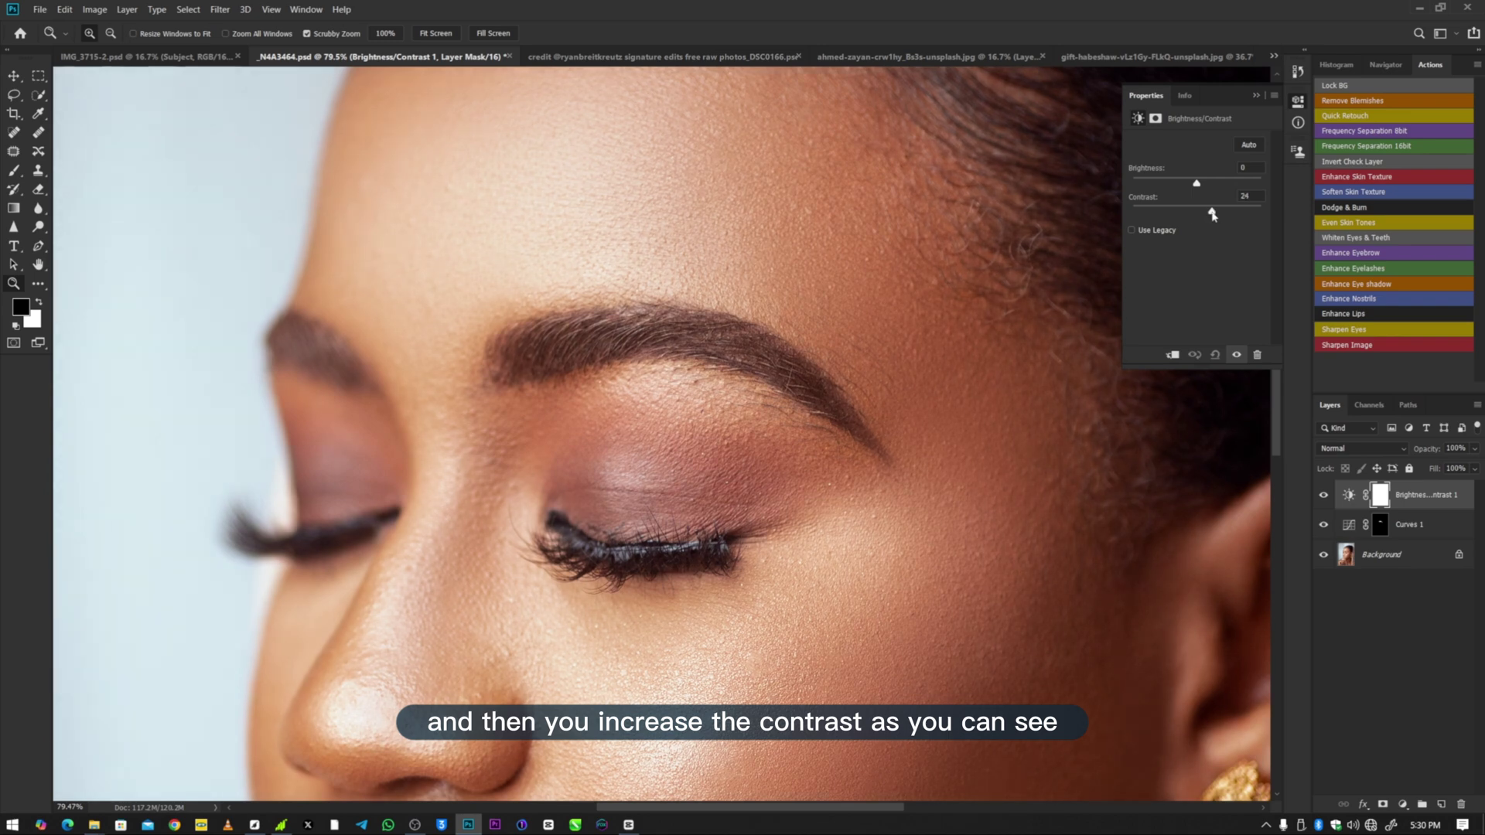
{"action": "left_click", "coordinate": [1256, 96]}
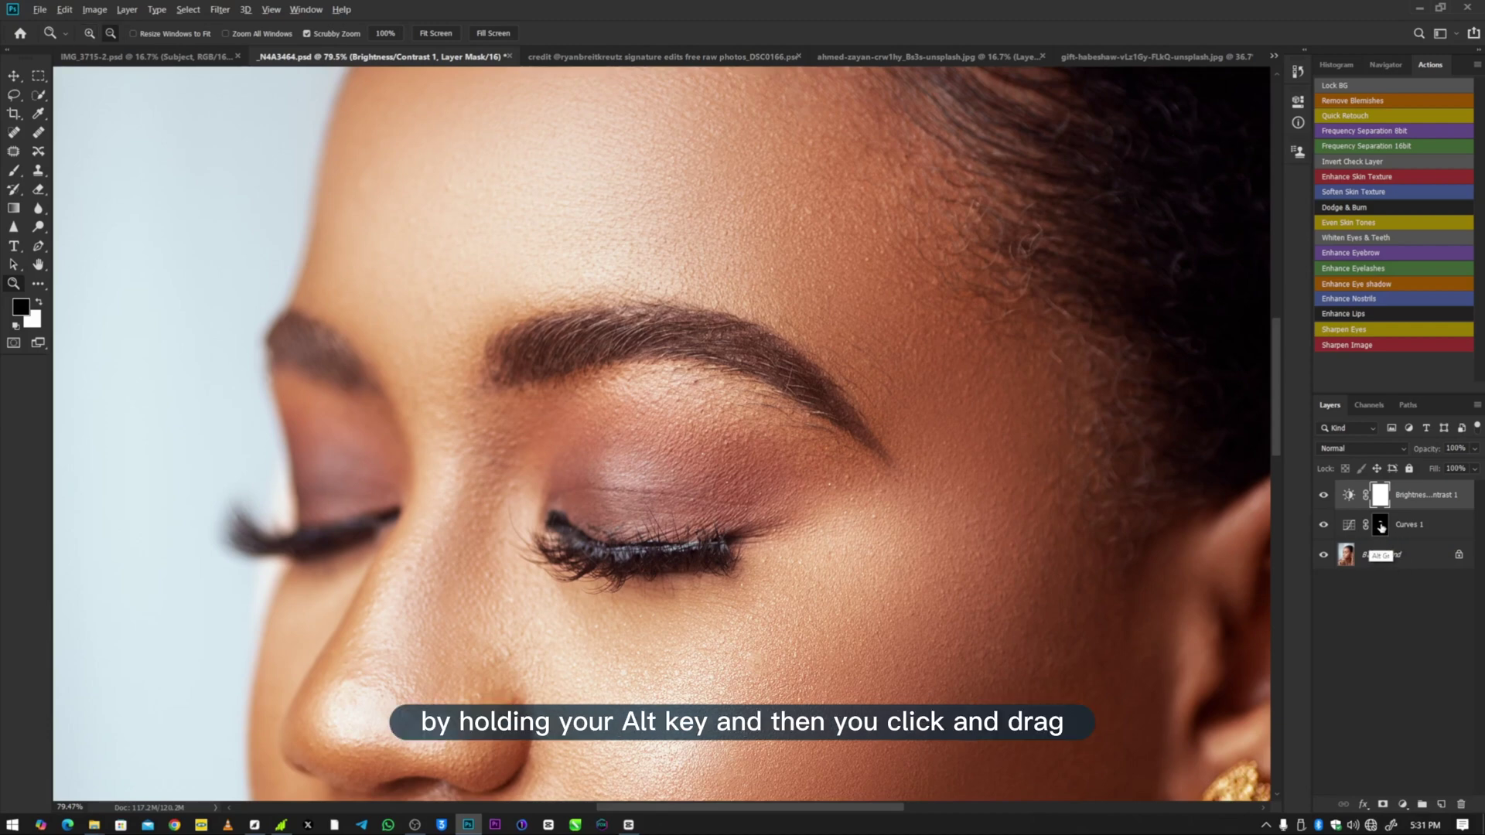
Step: Copy the Curves 1 mask onto the Brightness/Contrast layer, replacing its existing white mask
{"action": "left_click_drag", "start_coordinate": [1381, 529], "coordinate": [1382, 494]}
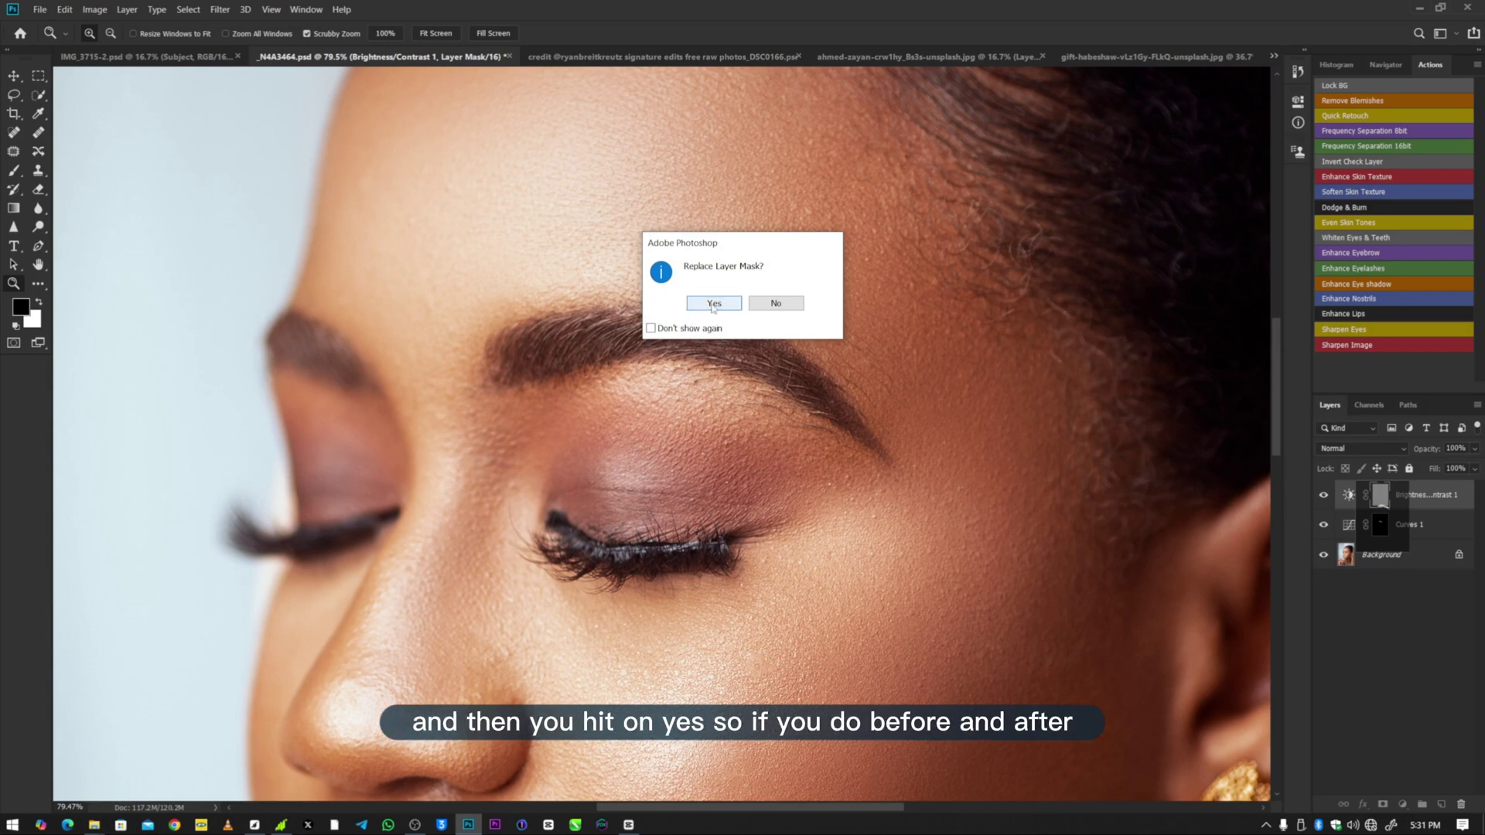
{"action": "left_click", "coordinate": [717, 304]}
{"action": "left_click", "coordinate": [717, 304]}
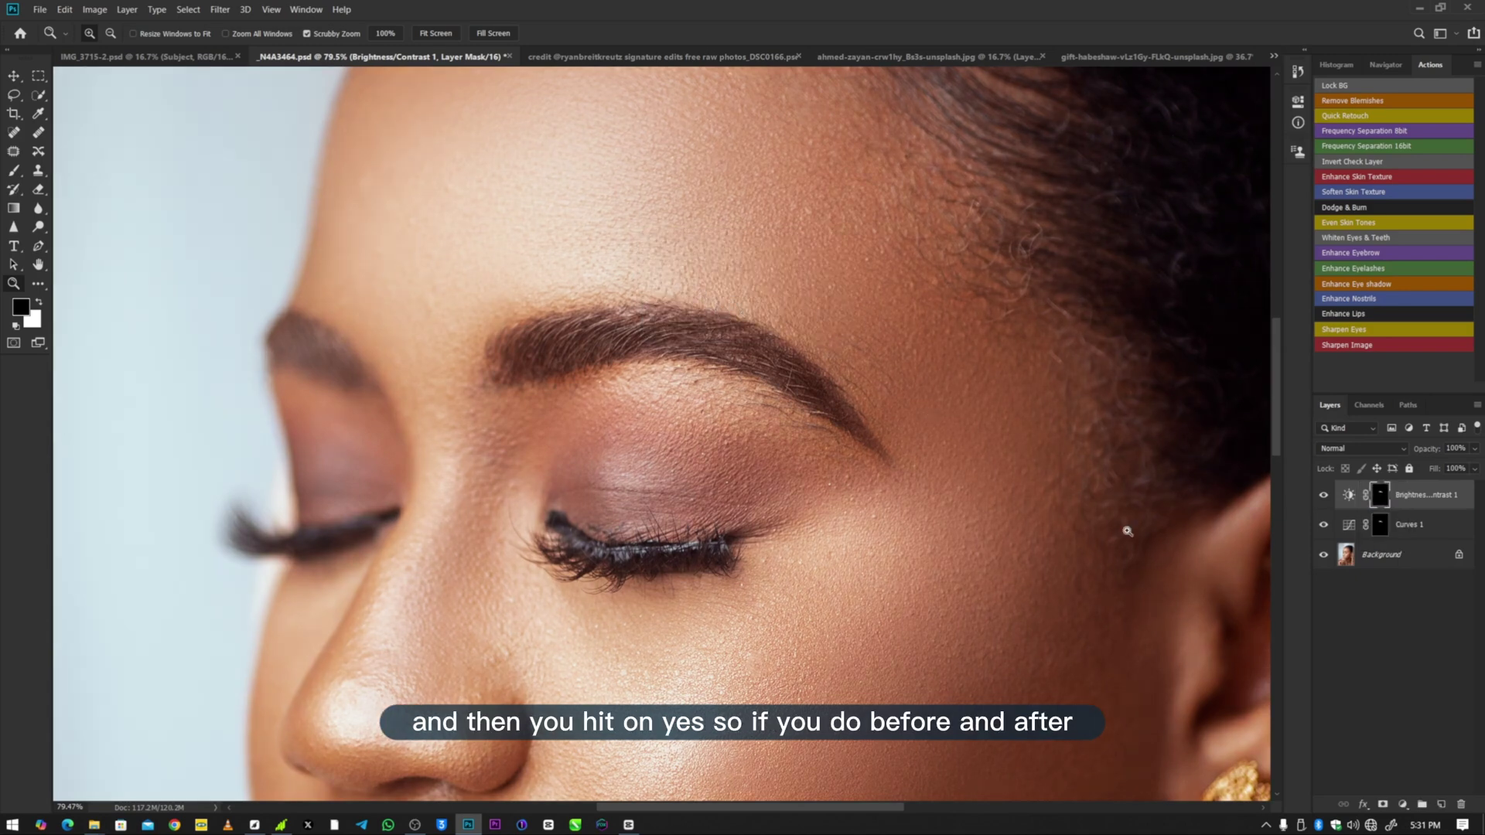
Step: Toggle the Brightness/Contrast layer's visibility to compare the eyebrow's contrast, ending with the whole portrait in view
{"action": "left_click", "coordinate": [1323, 496]}
{"action": "left_click", "coordinate": [1324, 497]}
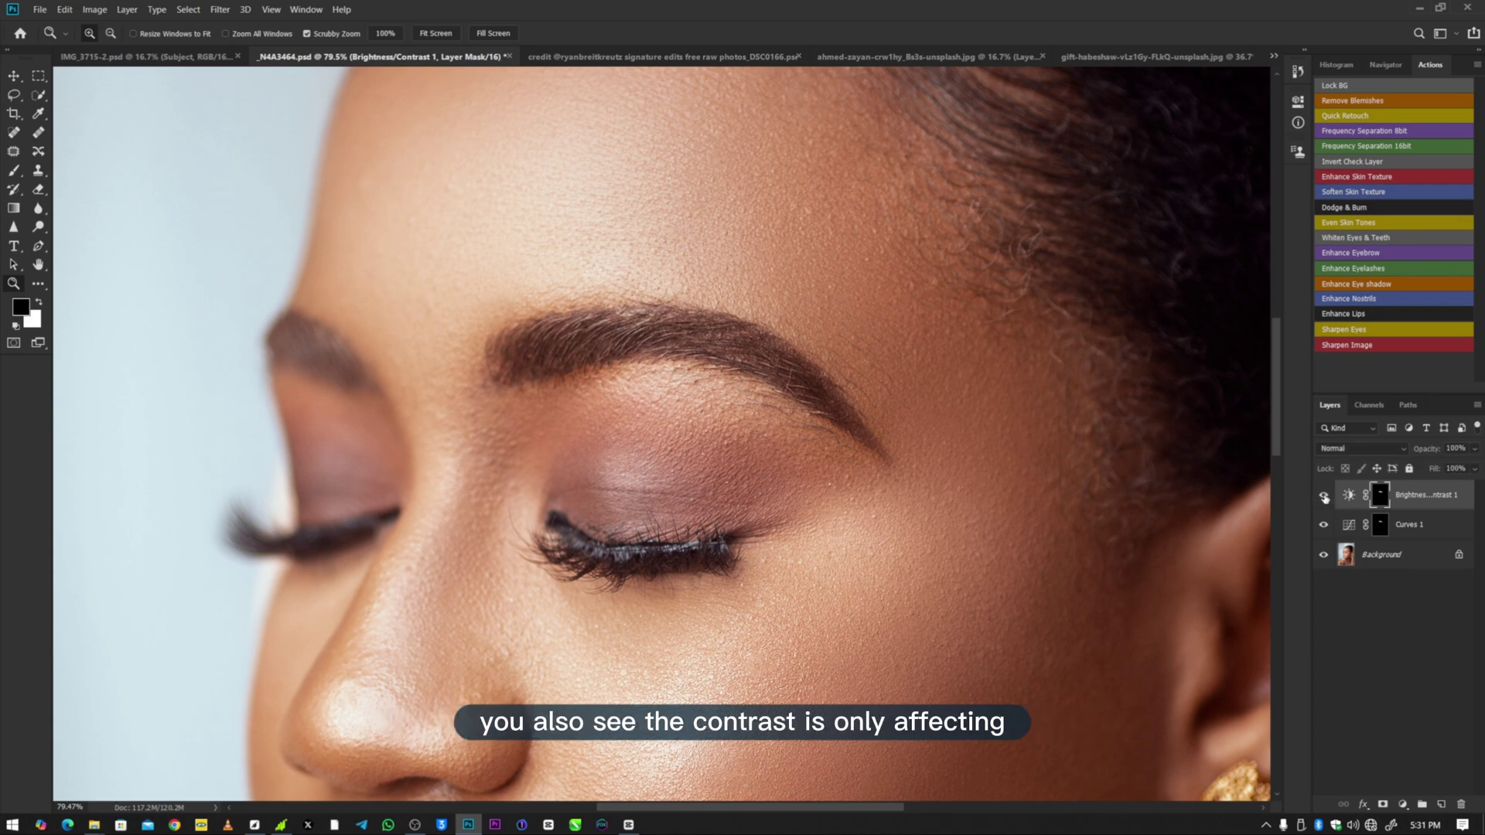
{"action": "left_click", "coordinate": [1324, 496]}
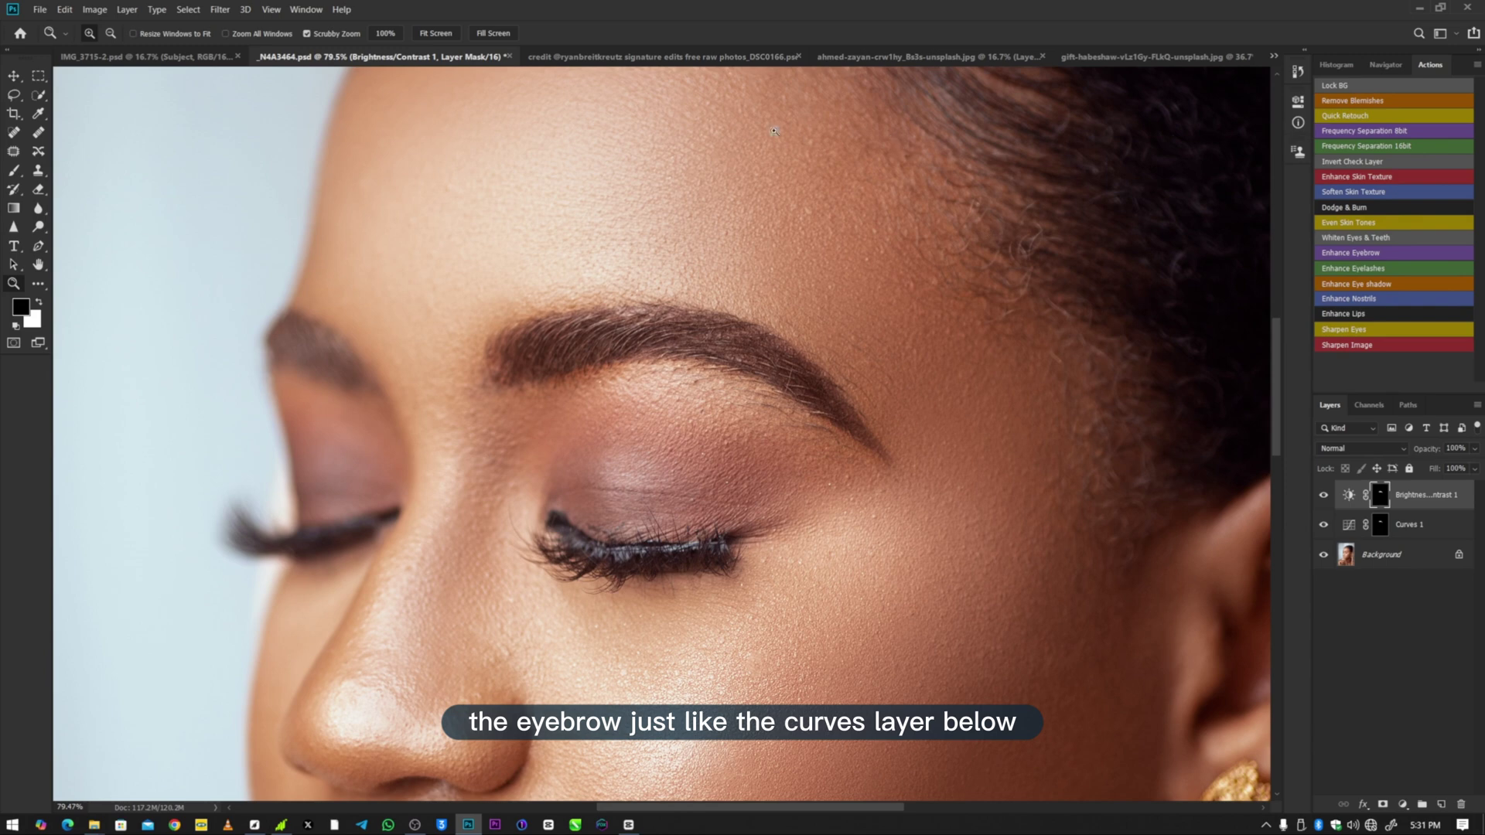
{"action": "left_click", "coordinate": [437, 34]}
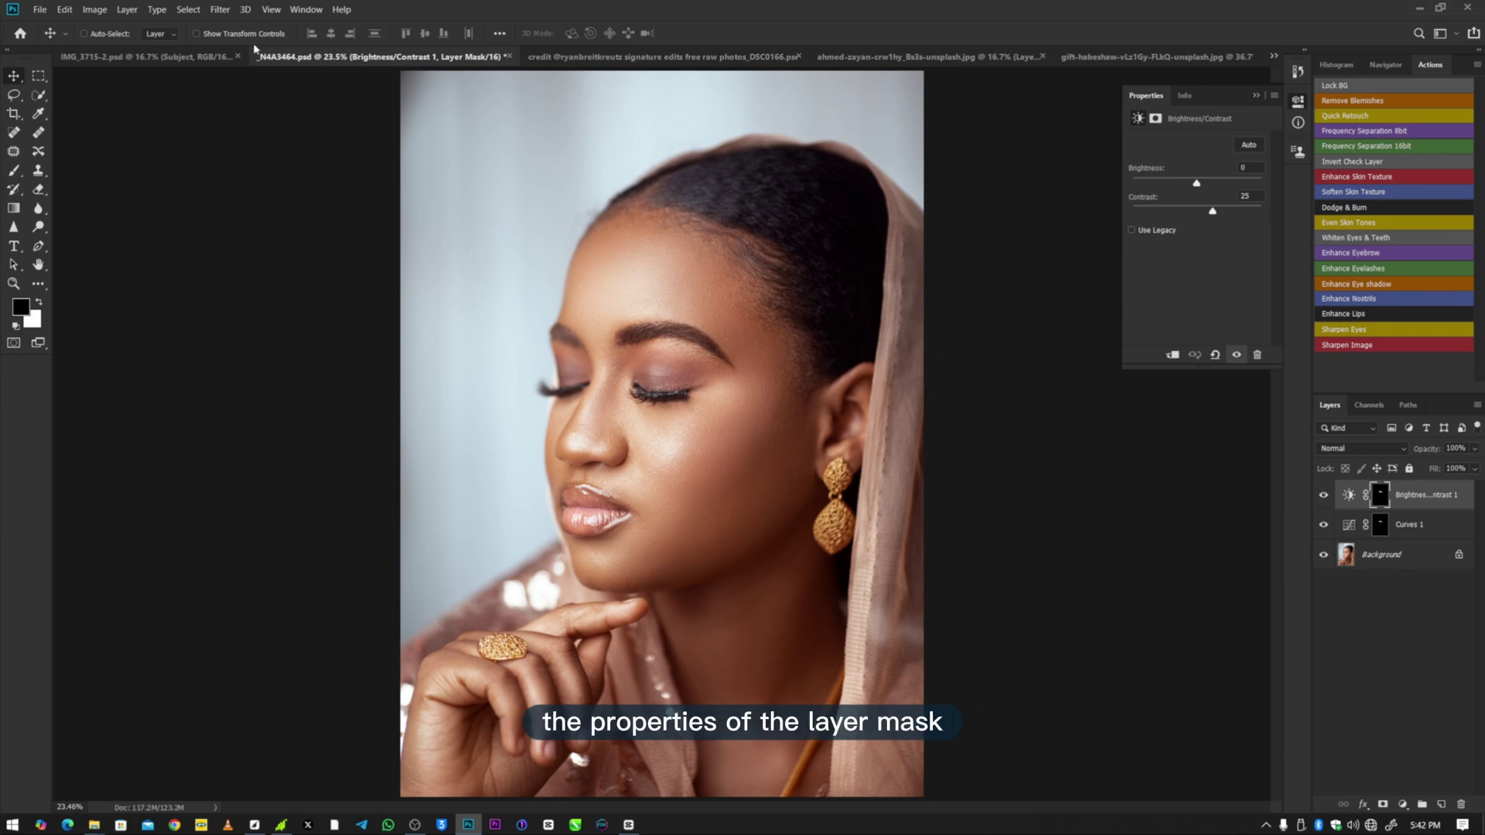
Step: Switch to the IMG_3715-2.psd document and load the Subject layer's mask as a selection
{"action": "left_click", "coordinate": [202, 59]}
{"action": "key", "text": "x"}
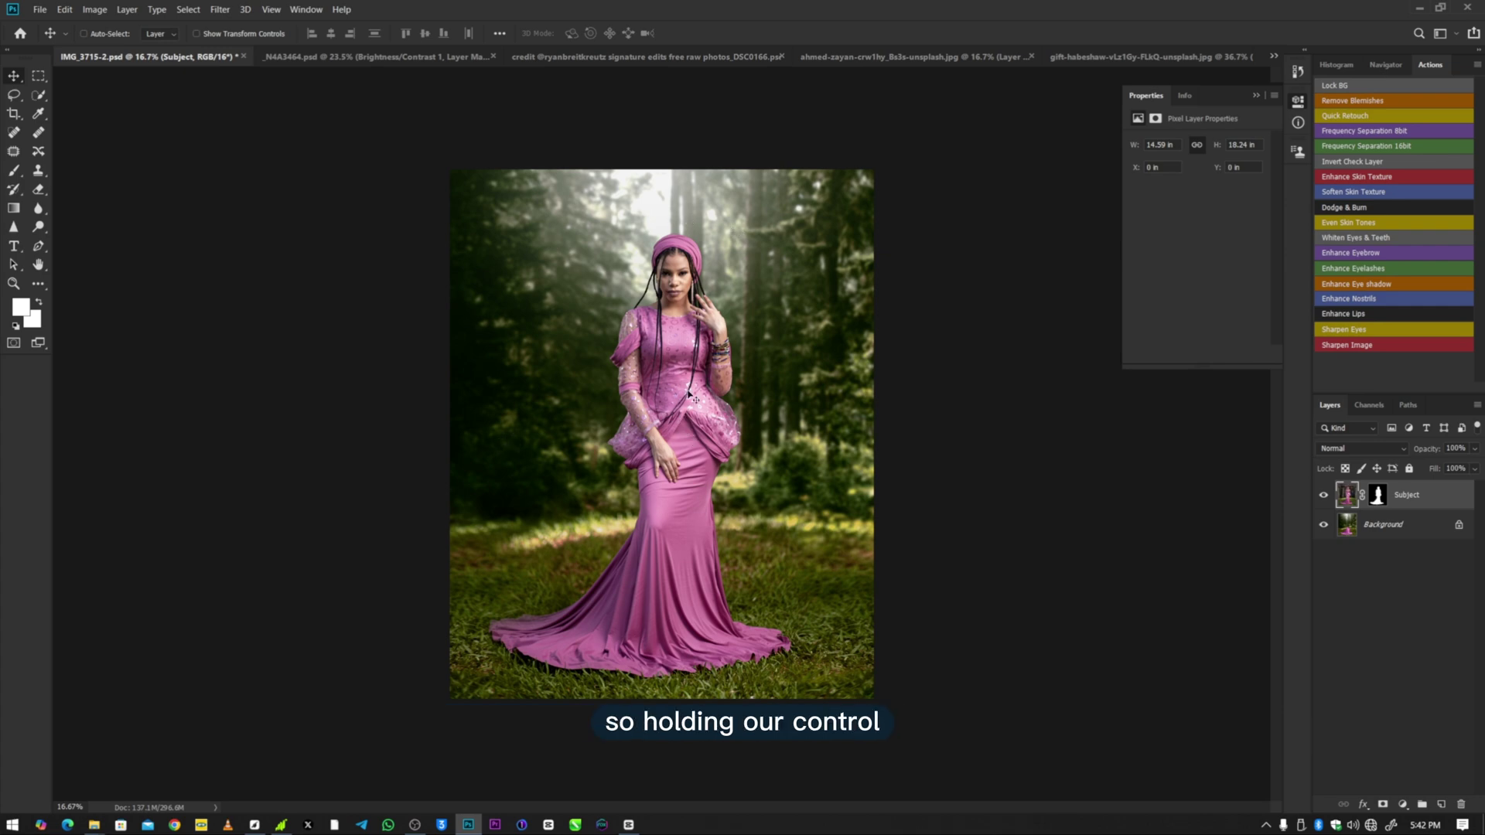
{"action": "key", "text": "ctrl"}
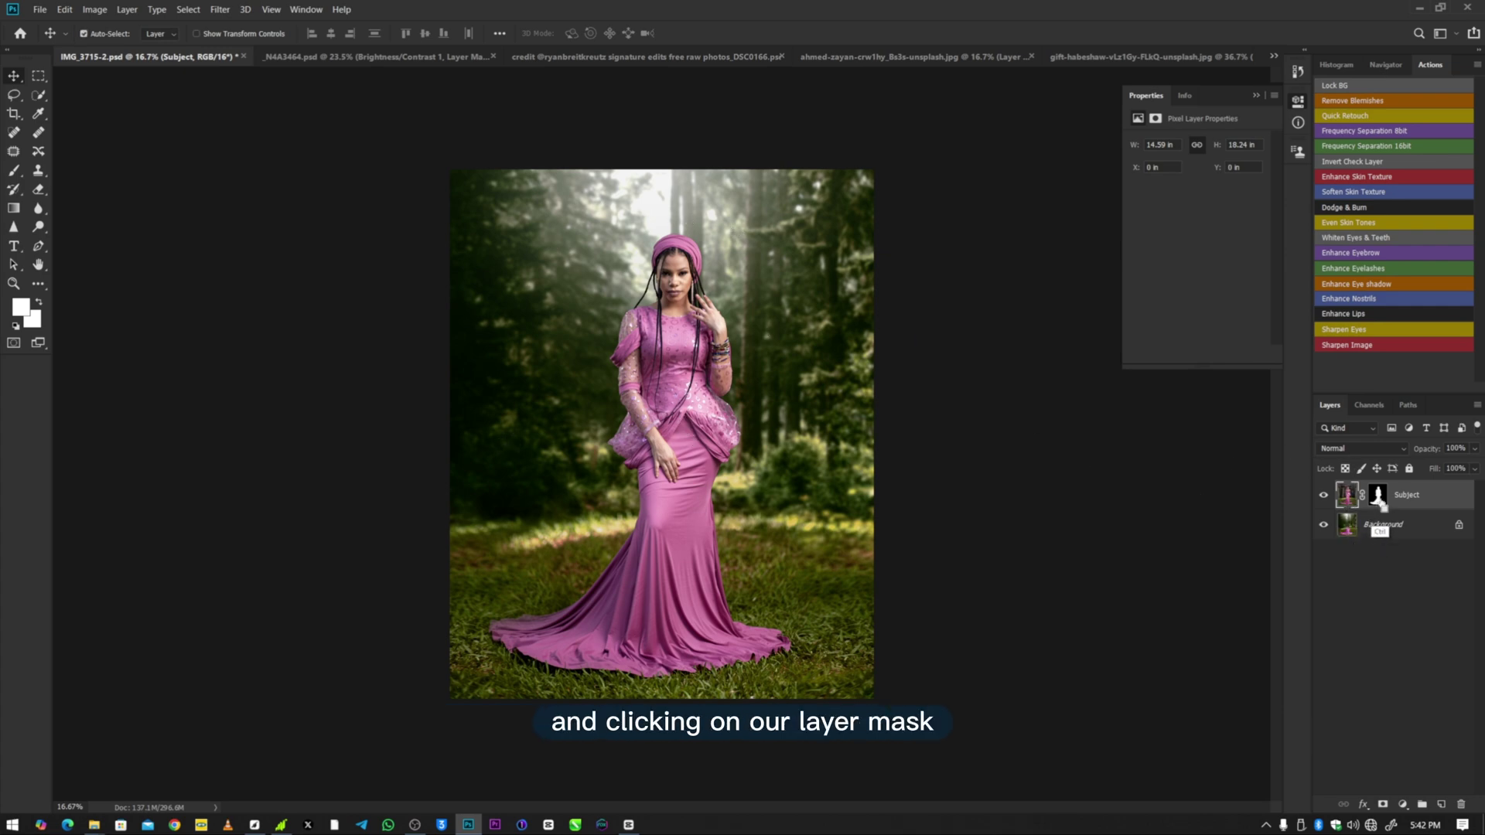
{"action": "left_click", "coordinate": [1379, 499], "text": "ctrl"}
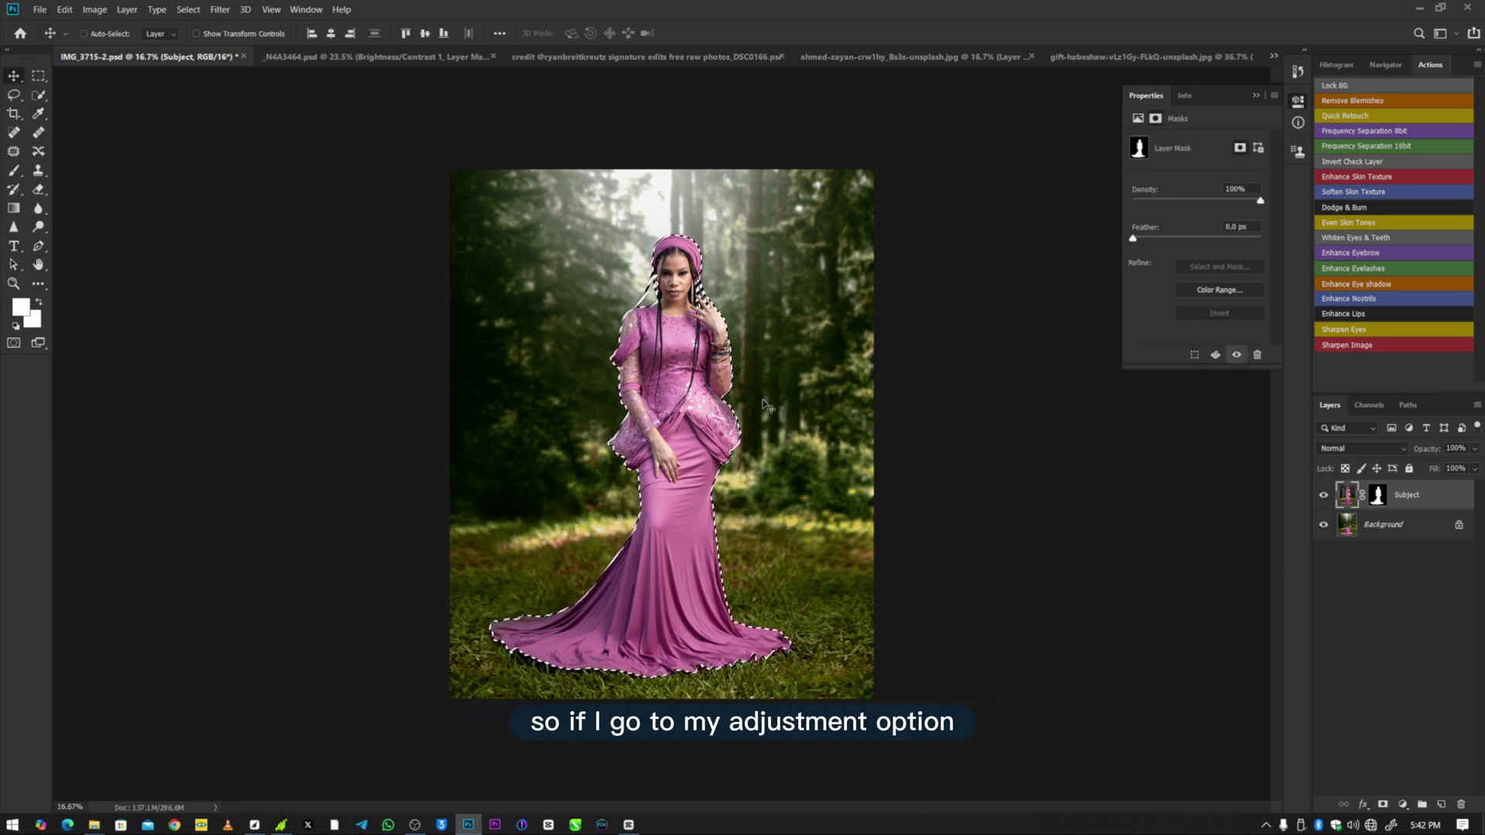
Step: Add a Color Lookup adjustment layer from the selection and load A1.CUBE as its 3D LUT
{"action": "left_click", "coordinate": [1402, 805]}
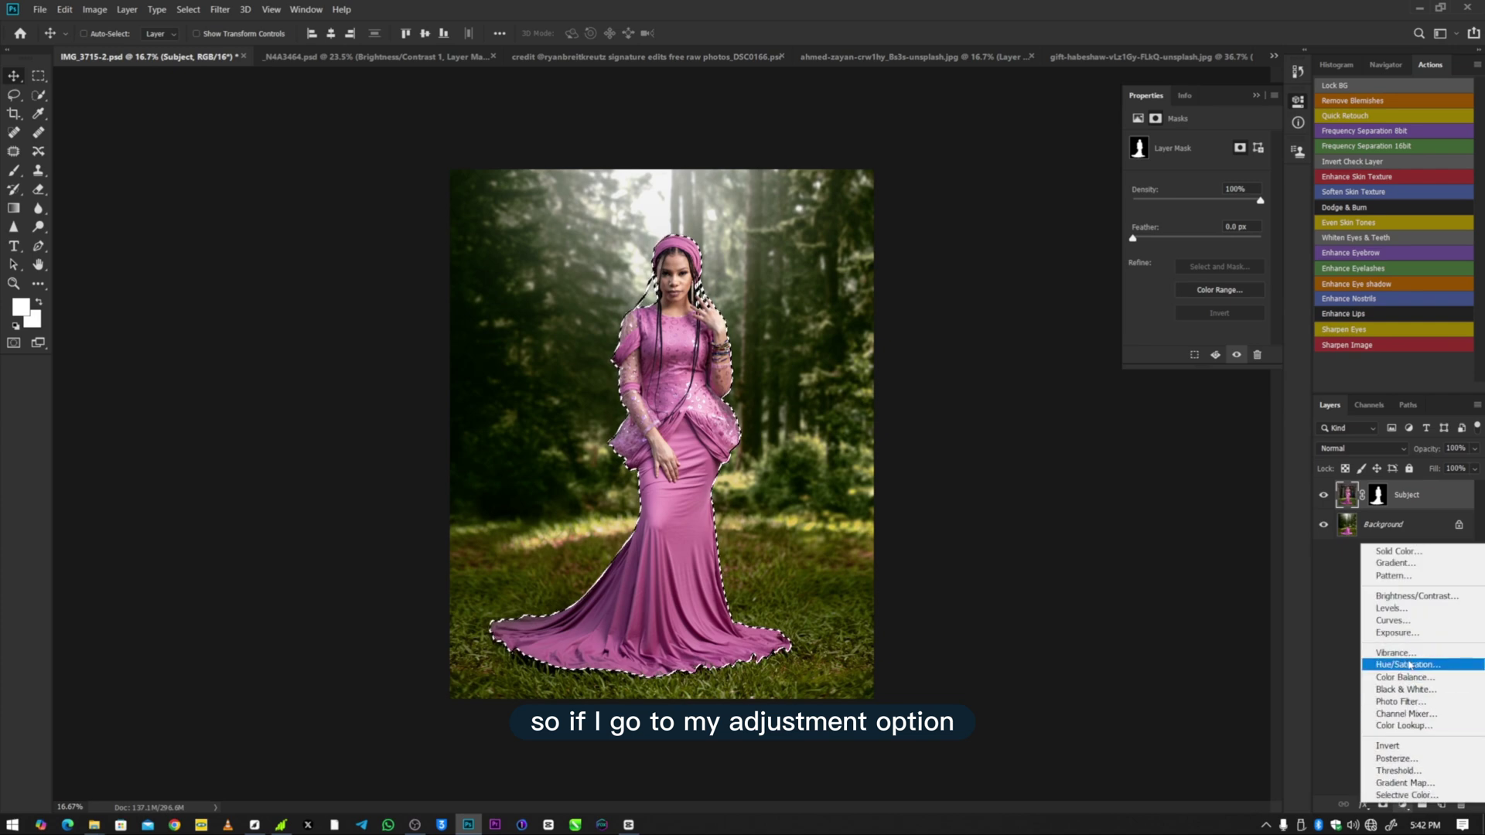
{"action": "left_click", "coordinate": [1403, 726]}
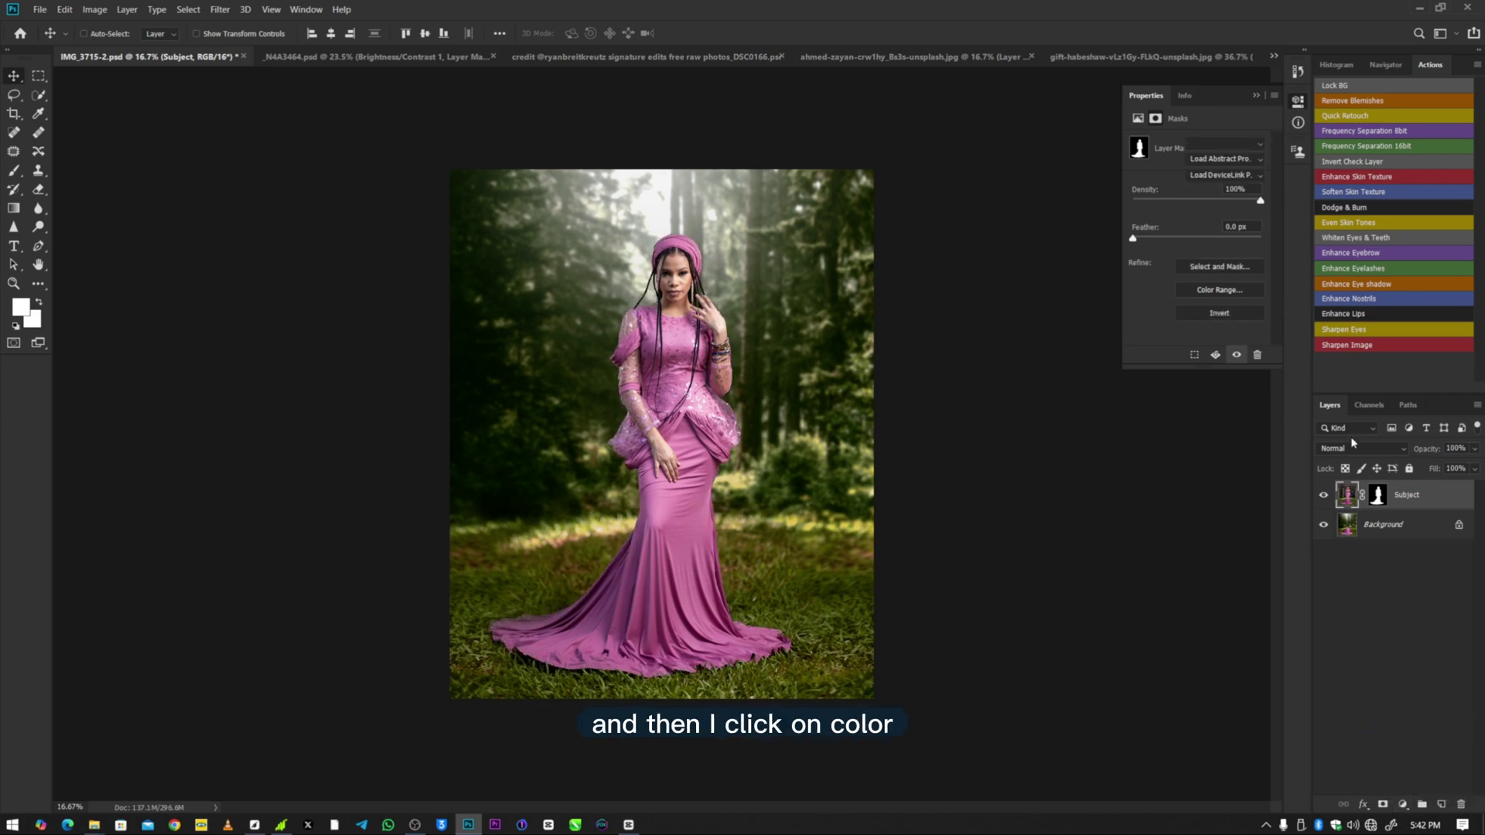
{"action": "left_click", "coordinate": [1216, 143]}
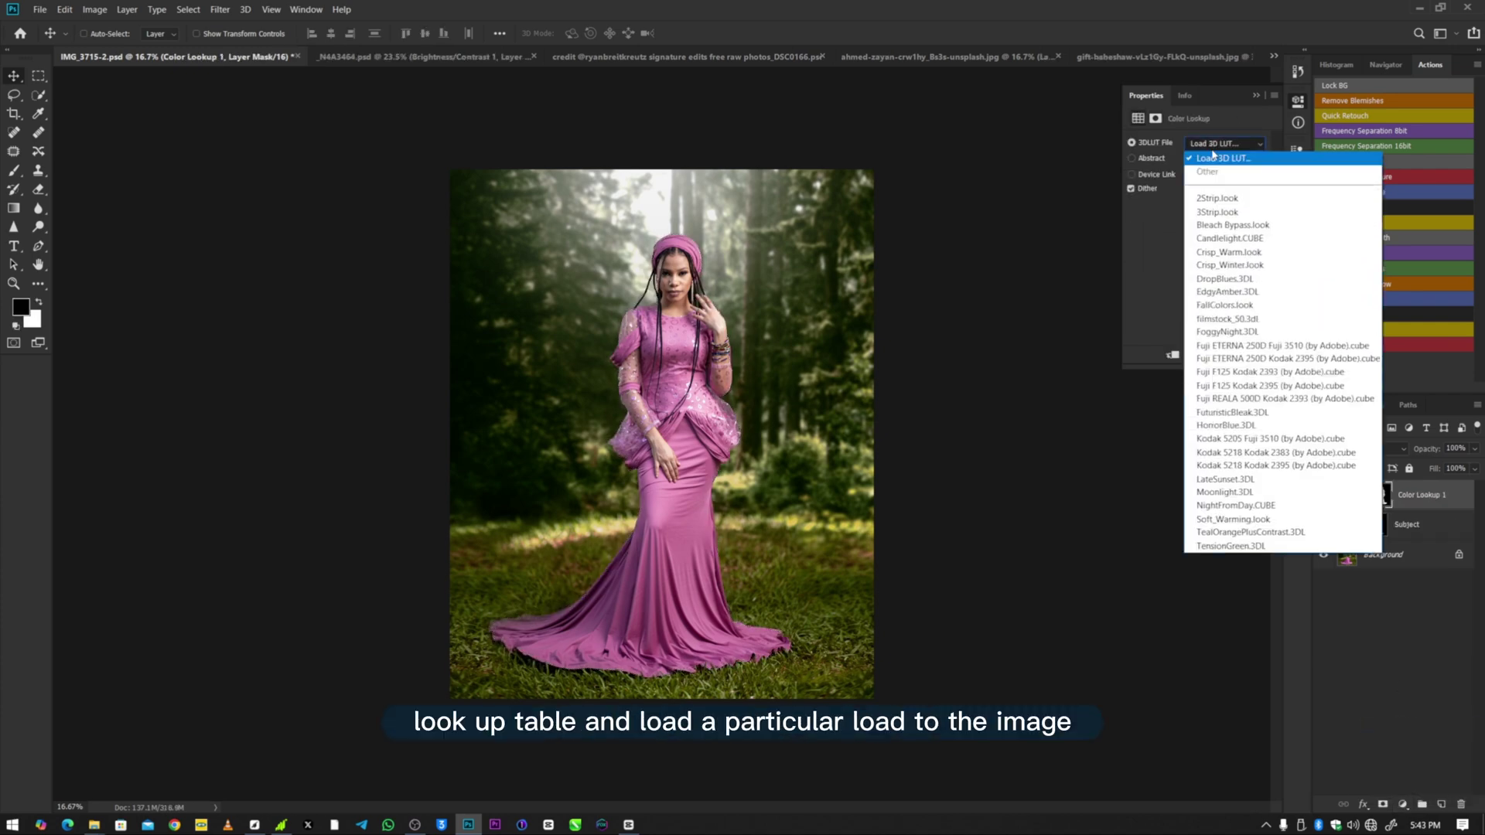
{"action": "left_click", "coordinate": [1215, 160]}
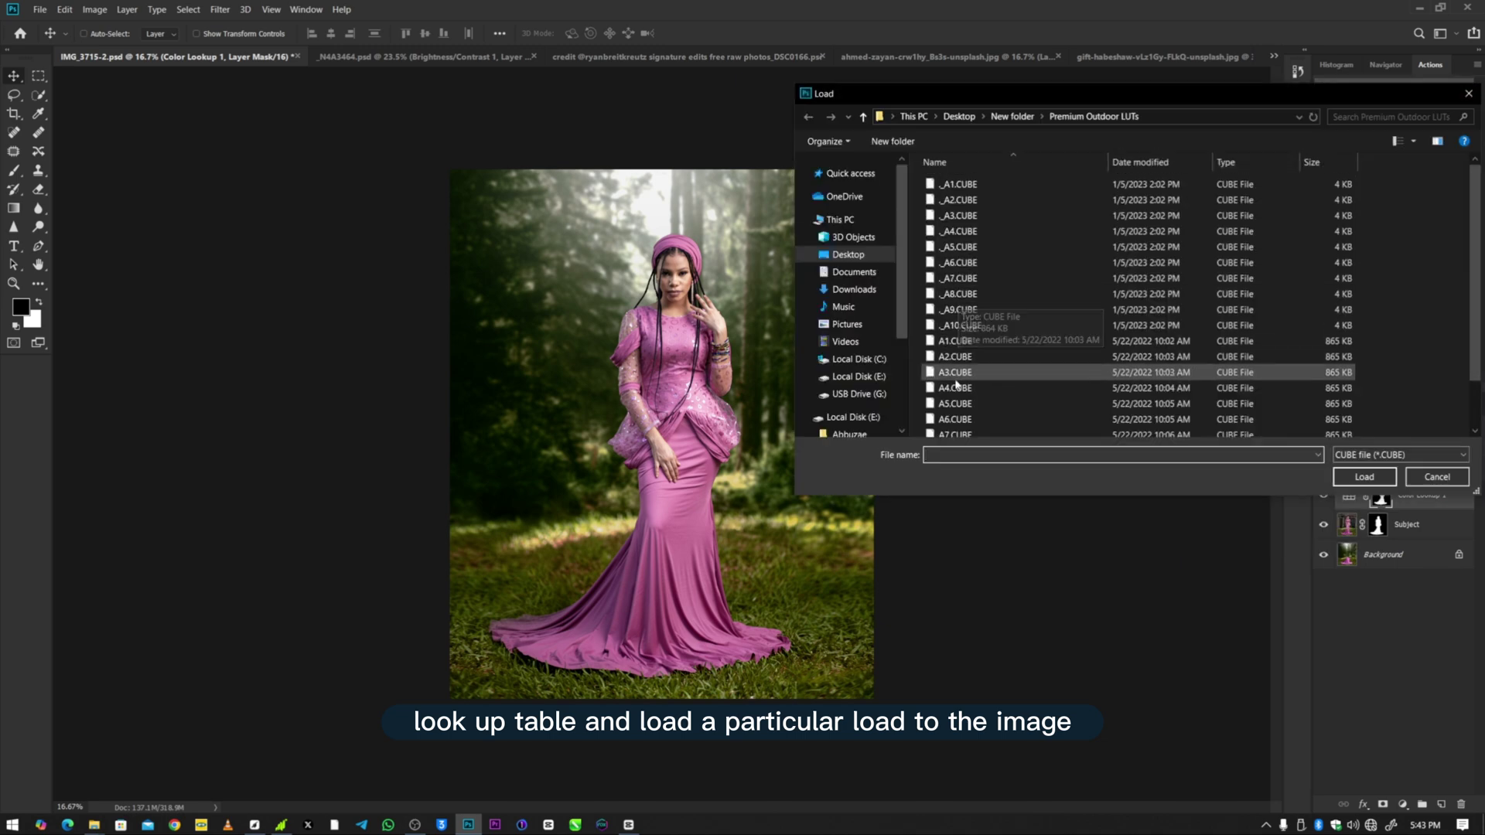
{"action": "double_click", "coordinate": [947, 341]}
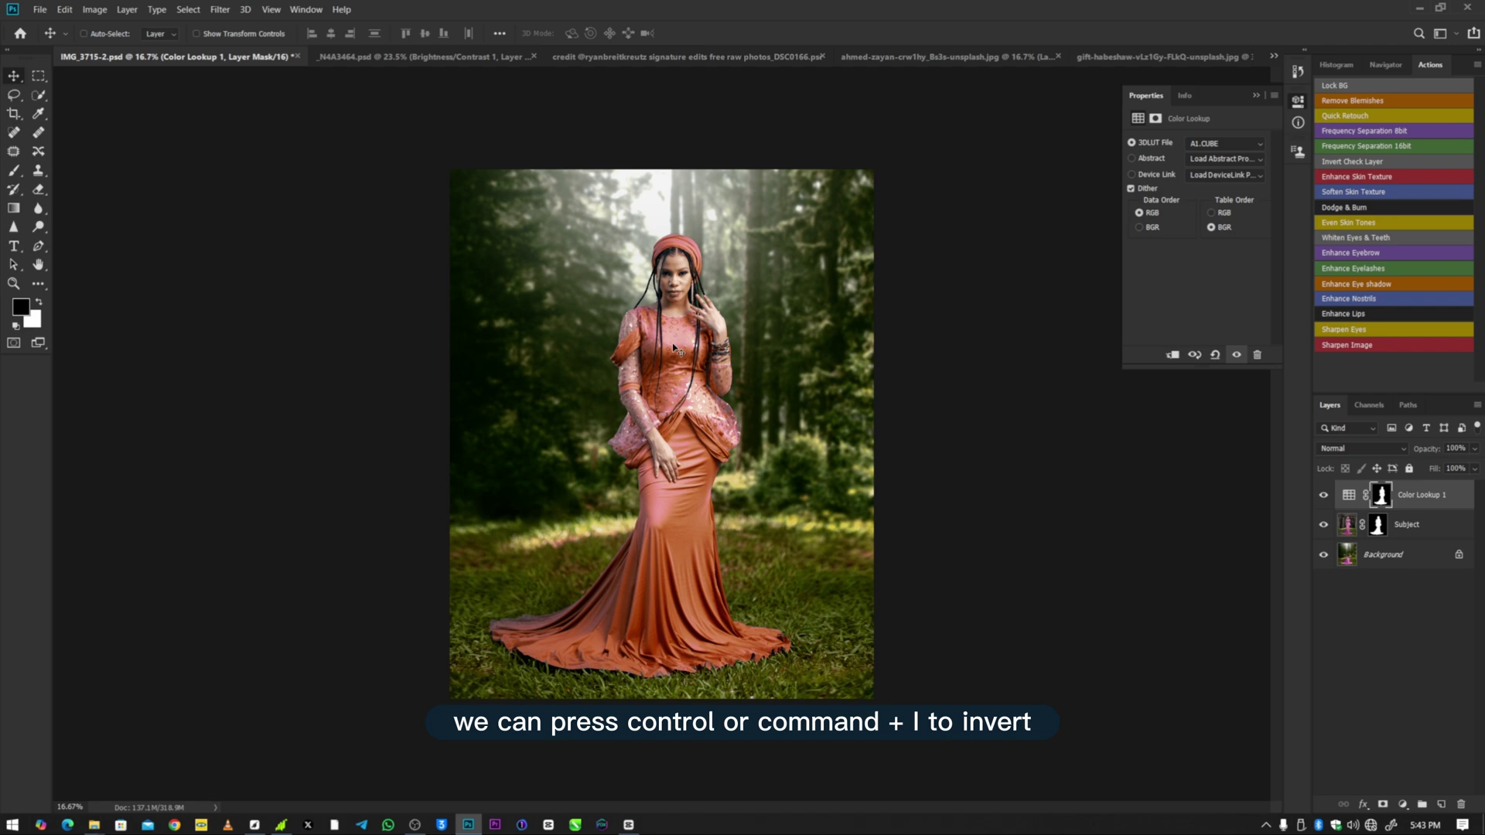
Step: Invert the Color Lookup mask so the grading affects only the background, and compare it by toggling the layer's visibility
{"action": "key", "text": "ctrl+i"}
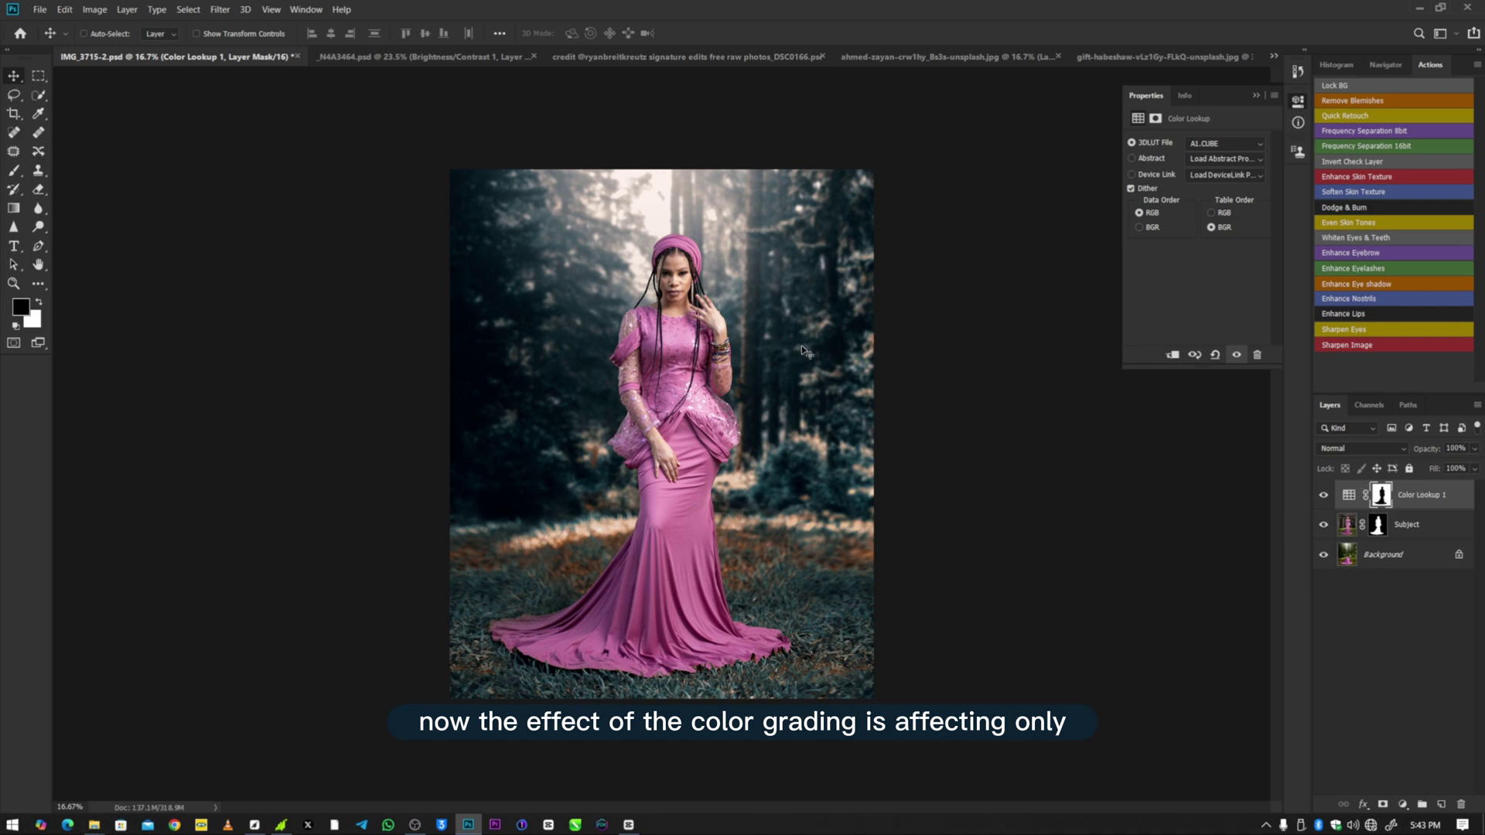
{"action": "left_click", "coordinate": [1323, 498]}
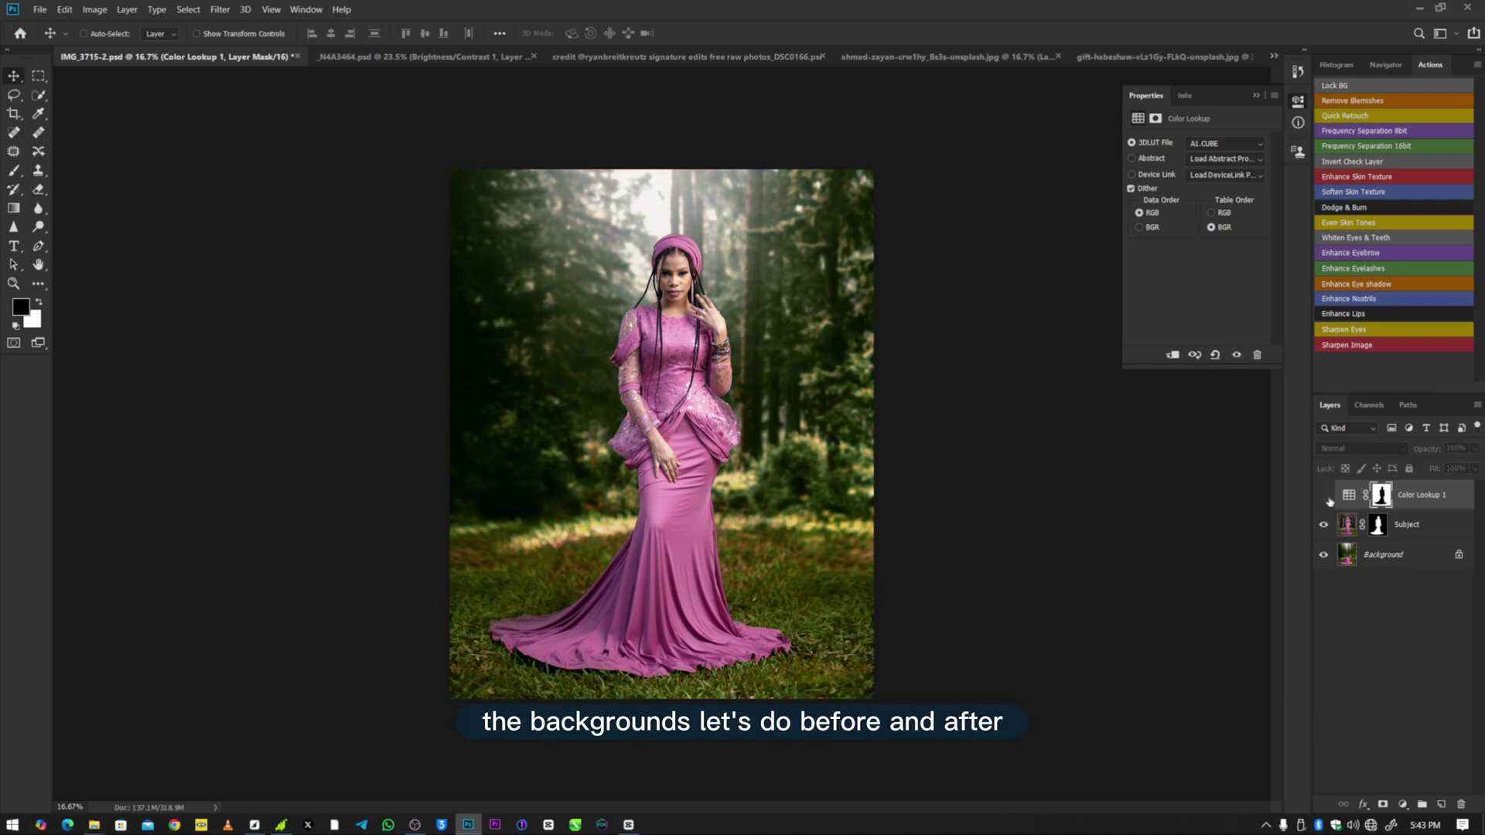
{"action": "left_click", "coordinate": [1323, 497]}
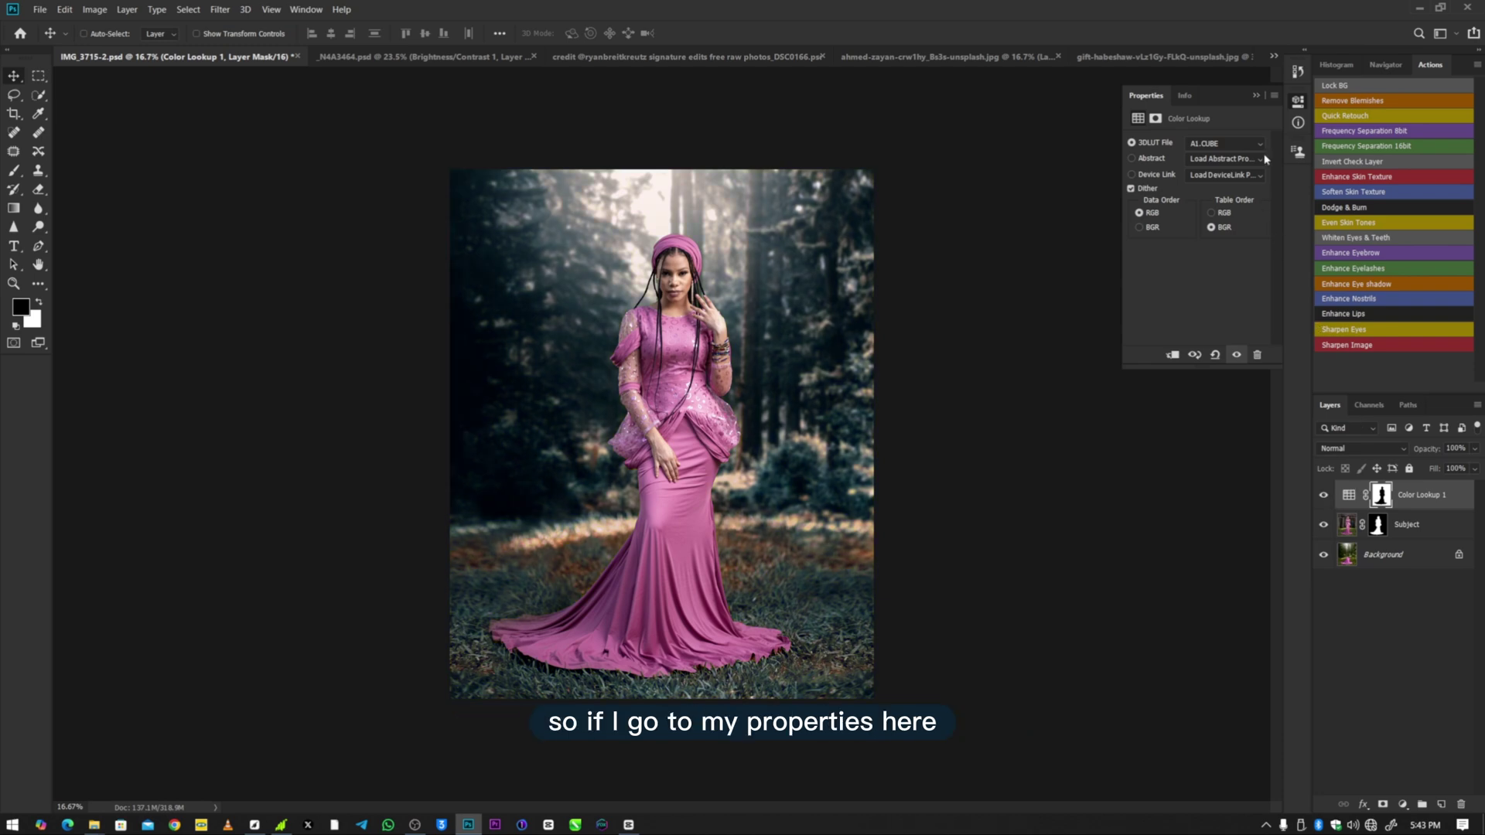
Step: Display the Color Lookup mask's properties, then hide and reopen the Properties panel
{"action": "left_click", "coordinate": [1298, 101]}
{"action": "left_click", "coordinate": [1298, 101]}
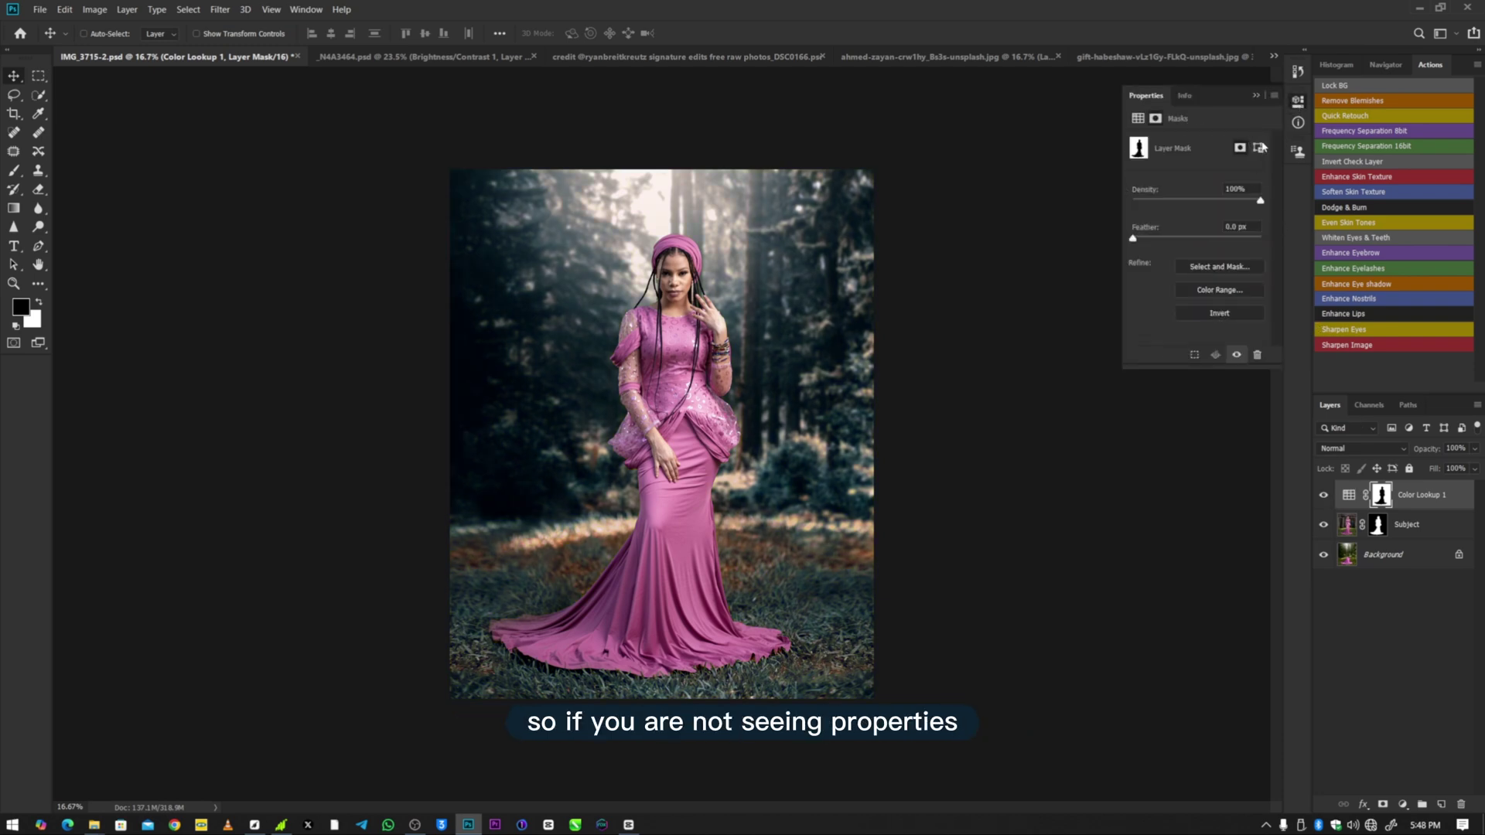
{"action": "left_click", "coordinate": [1262, 96]}
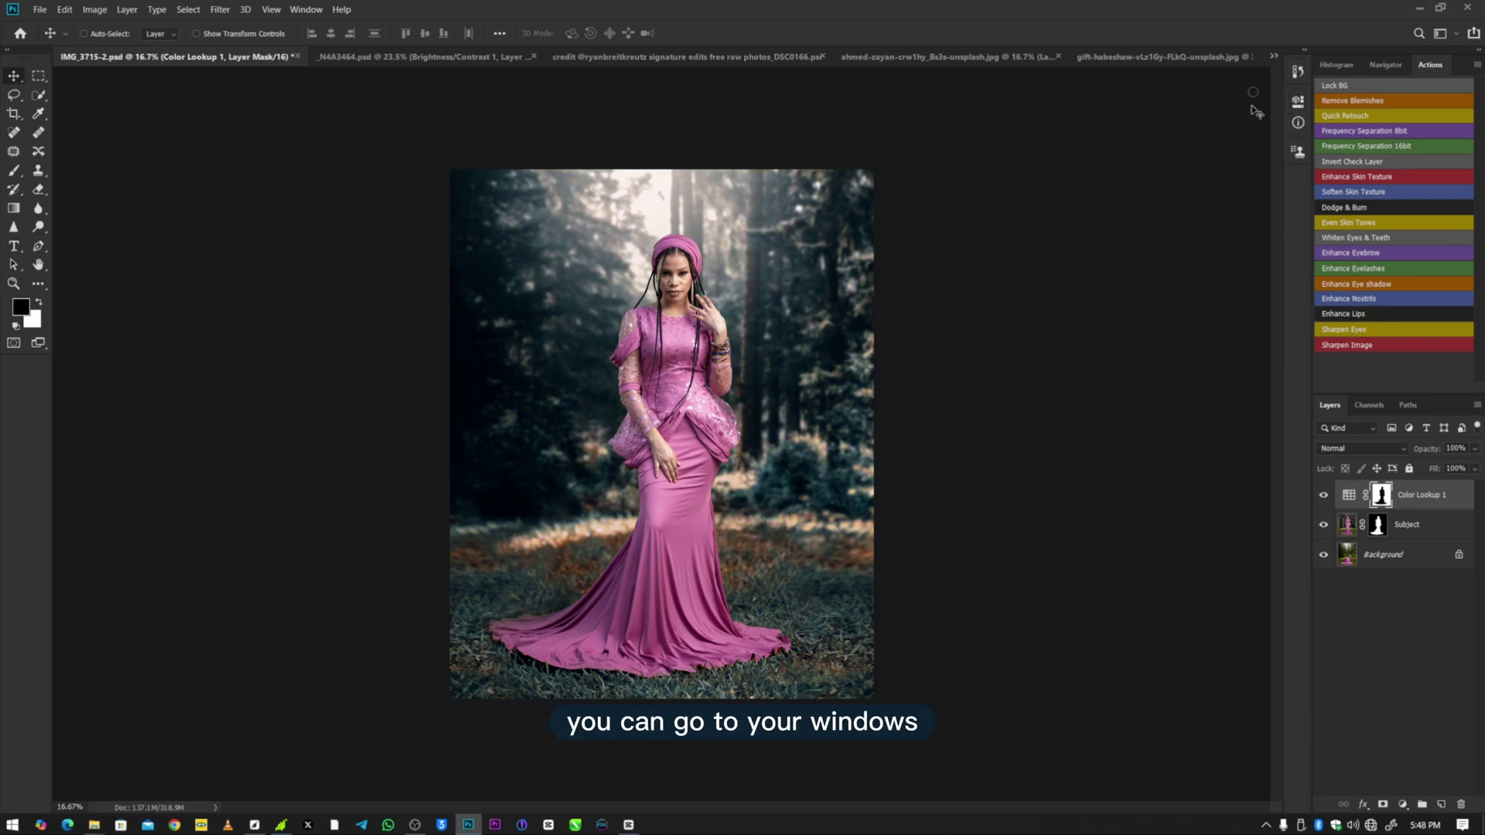
{"action": "left_click", "coordinate": [306, 11]}
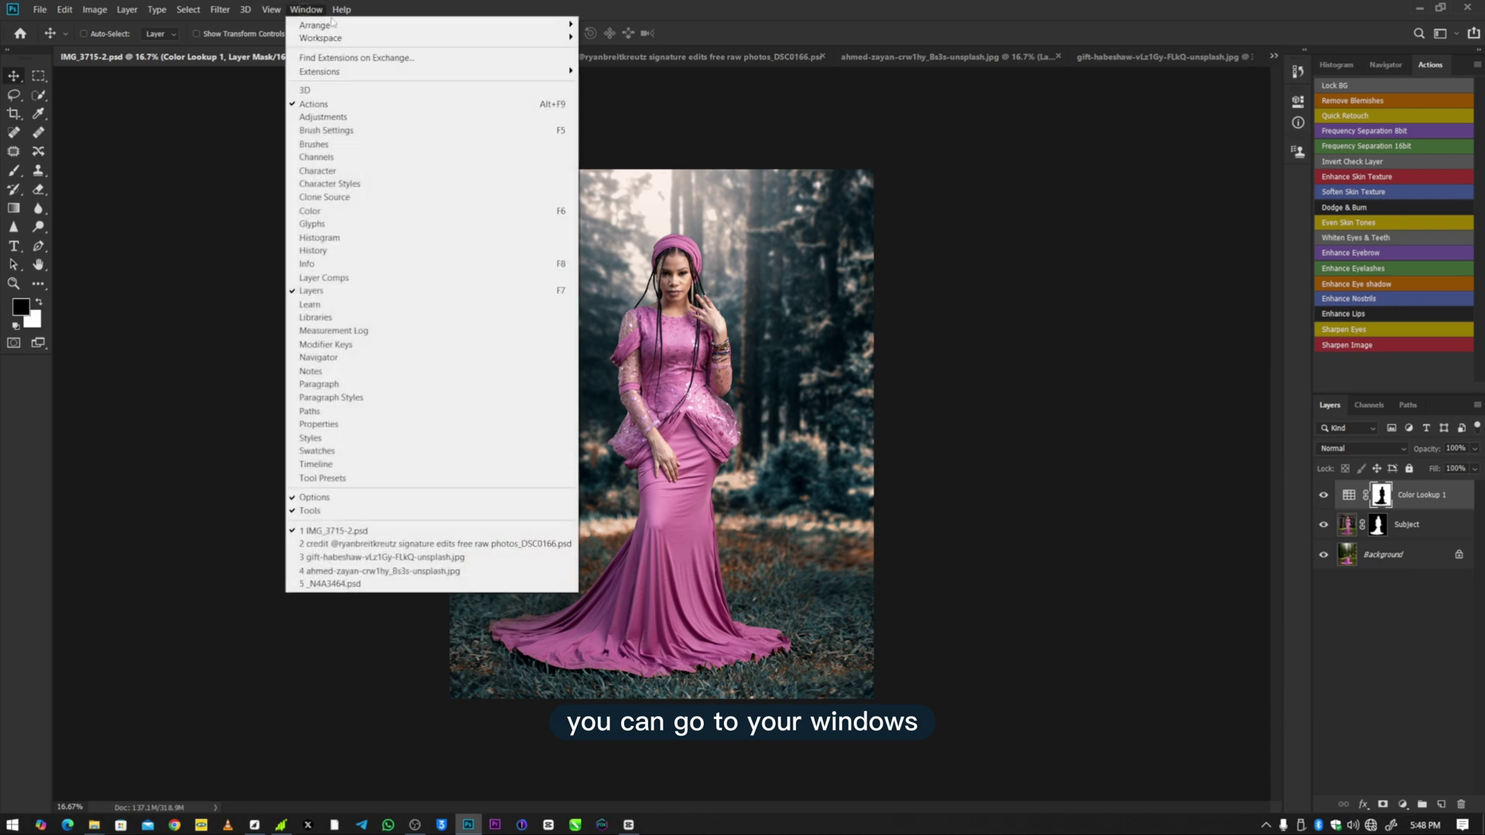
{"action": "left_click", "coordinate": [363, 426]}
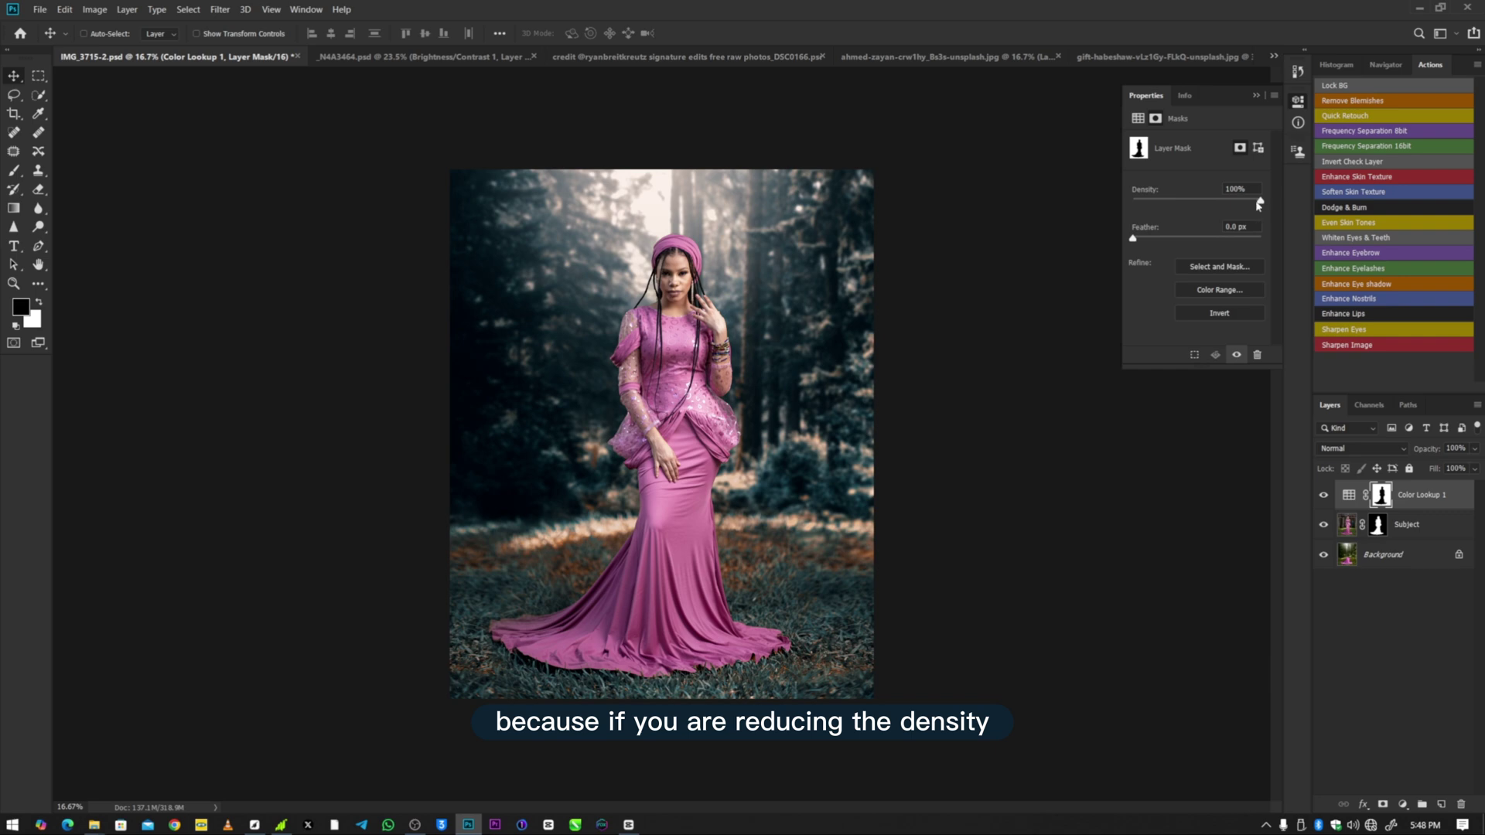
Step: Lower the Color Lookup mask's density to 23%, view the mask on its own, and restore the density to 100%
{"action": "left_click_drag", "start_coordinate": [1259, 205], "coordinate": [1163, 205]}
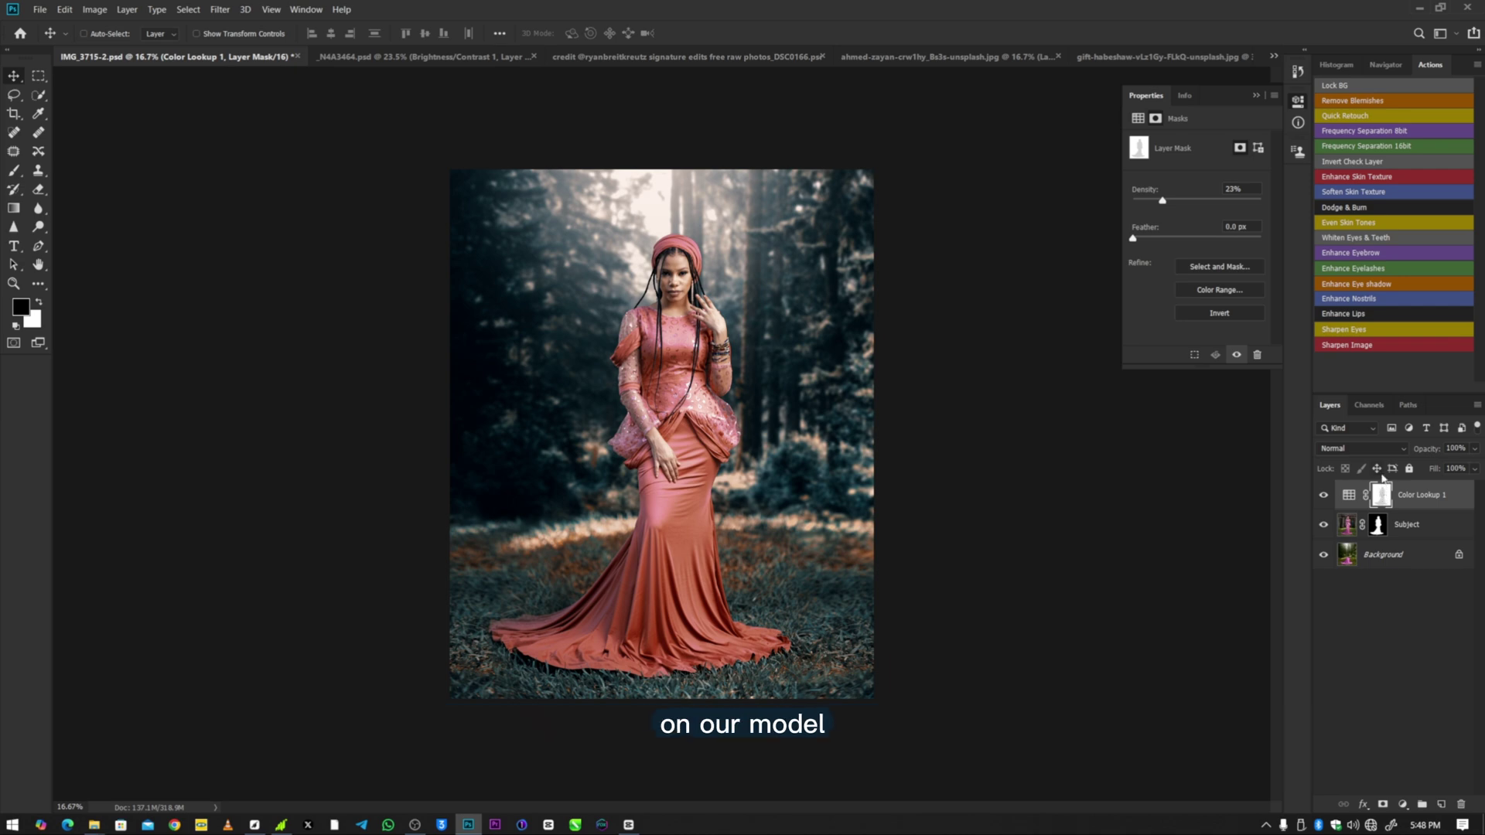
{"action": "left_click", "coordinate": [1370, 500], "text": "alt"}
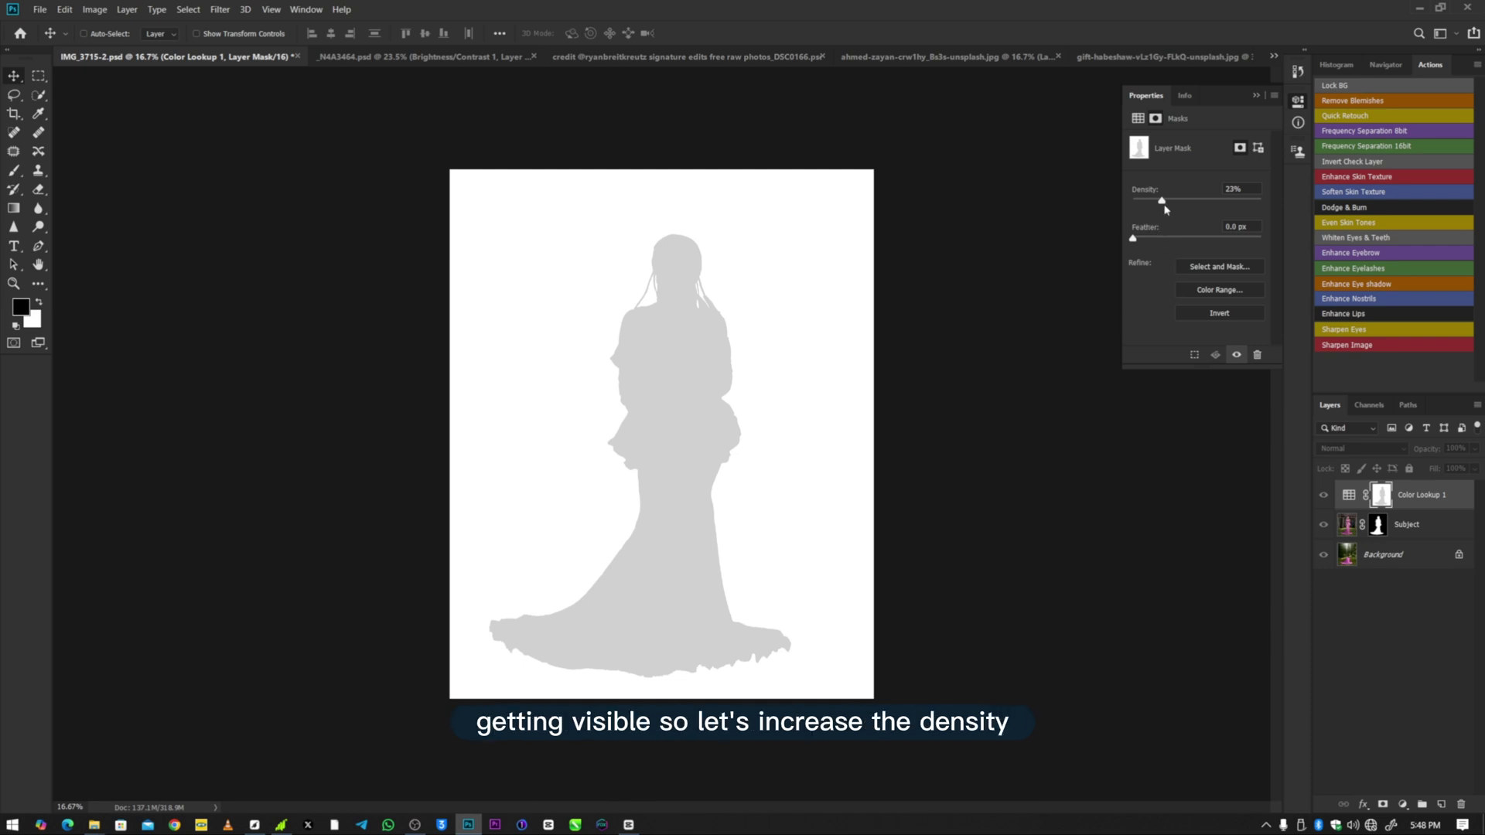
{"action": "left_click_drag", "start_coordinate": [1162, 203], "coordinate": [1263, 203]}
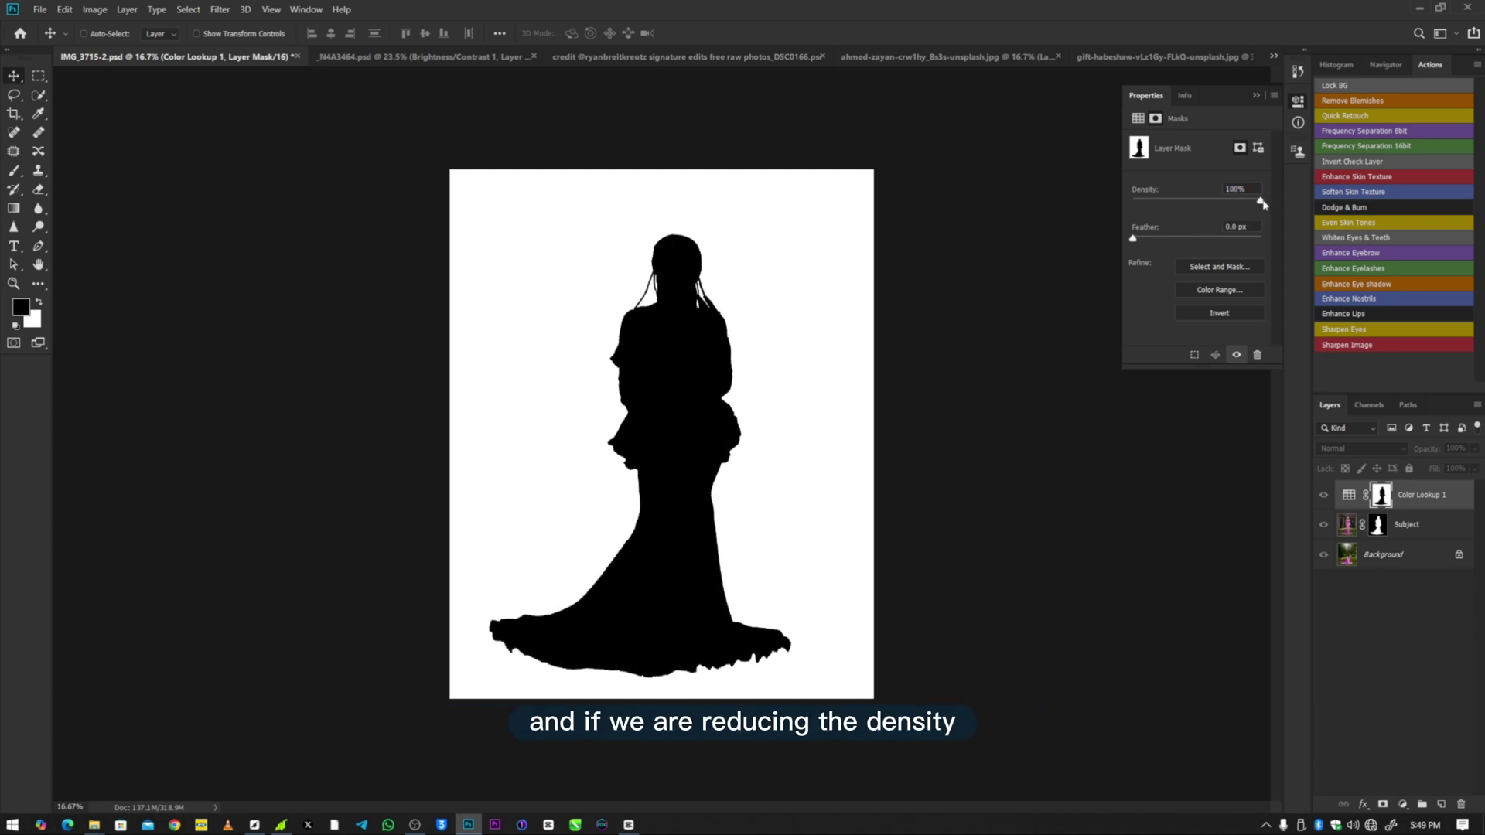
Step: Reduce the Color Lookup mask's density to 34% and return from the mask view to the image
{"action": "left_click_drag", "start_coordinate": [1261, 203], "coordinate": [1176, 202]}
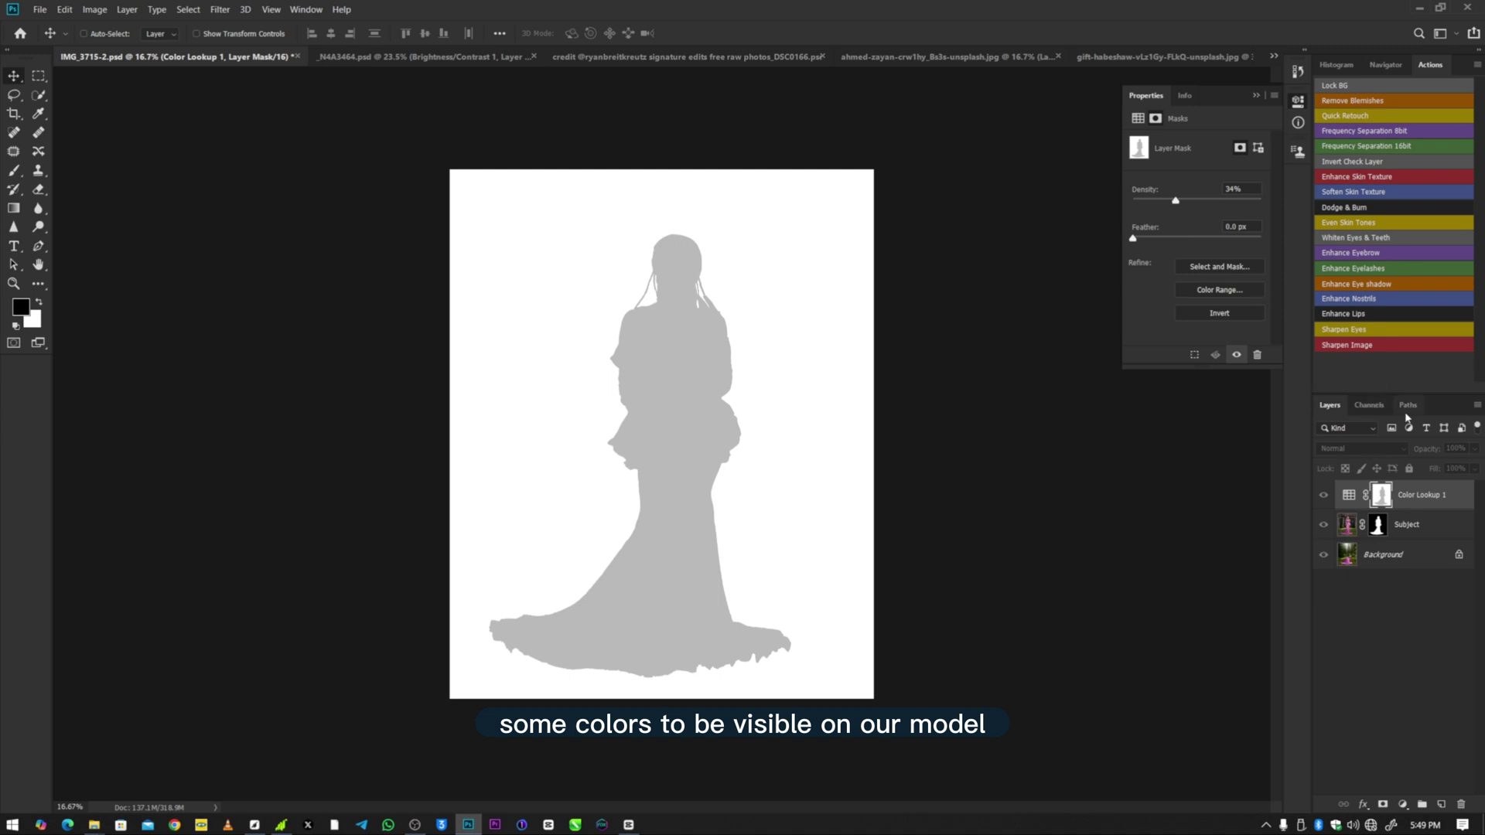
{"action": "key", "text": "alt"}
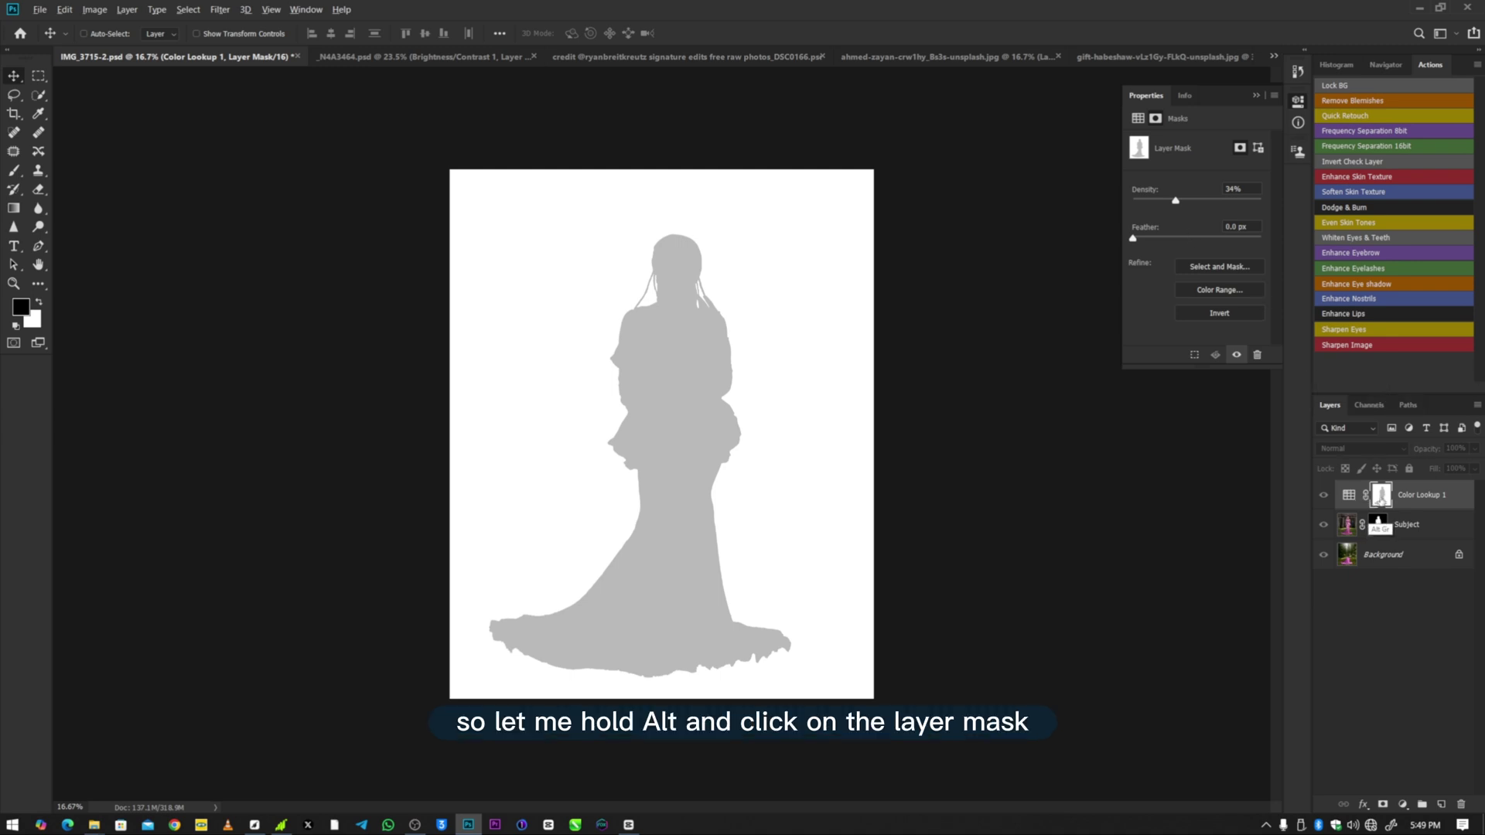
{"action": "left_click", "coordinate": [1380, 499], "text": "alt"}
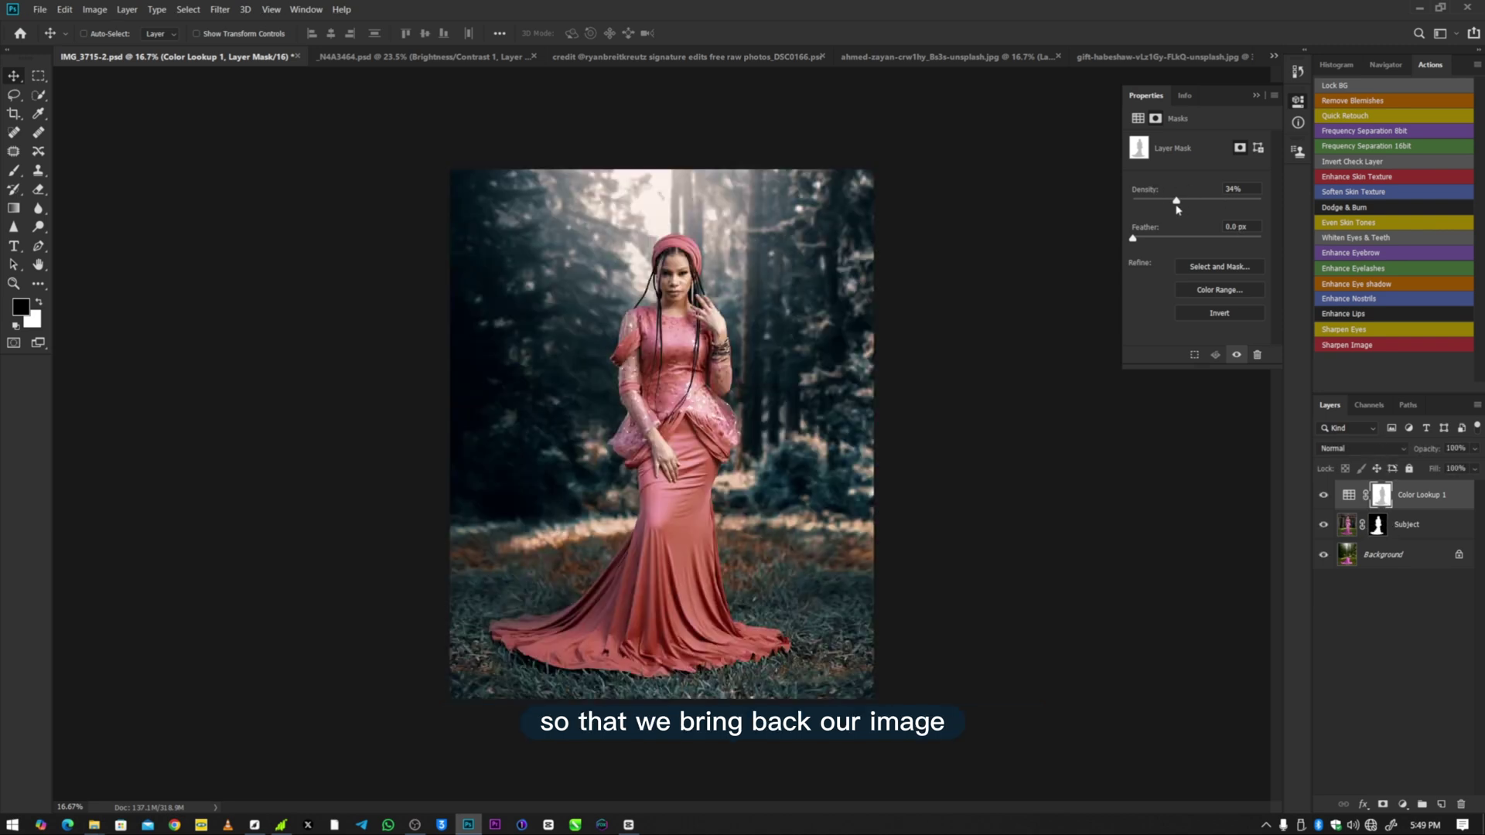
Step: Compare the Color Lookup mask's density at 100% and 0%, ending at 100%
{"action": "left_click_drag", "start_coordinate": [1176, 203], "coordinate": [1259, 211]}
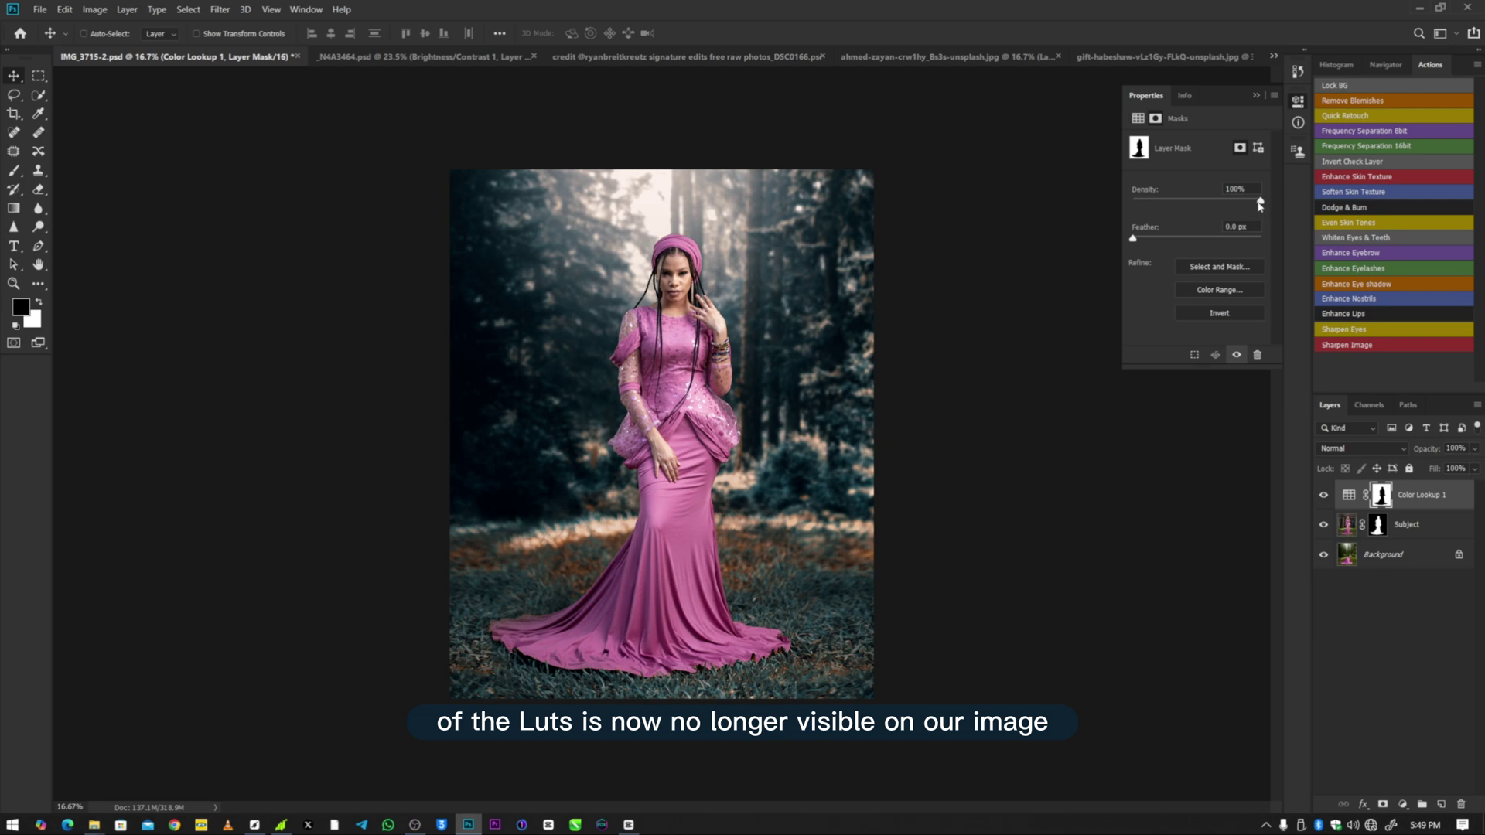
{"action": "left_click_drag", "start_coordinate": [1261, 204], "coordinate": [1155, 209]}
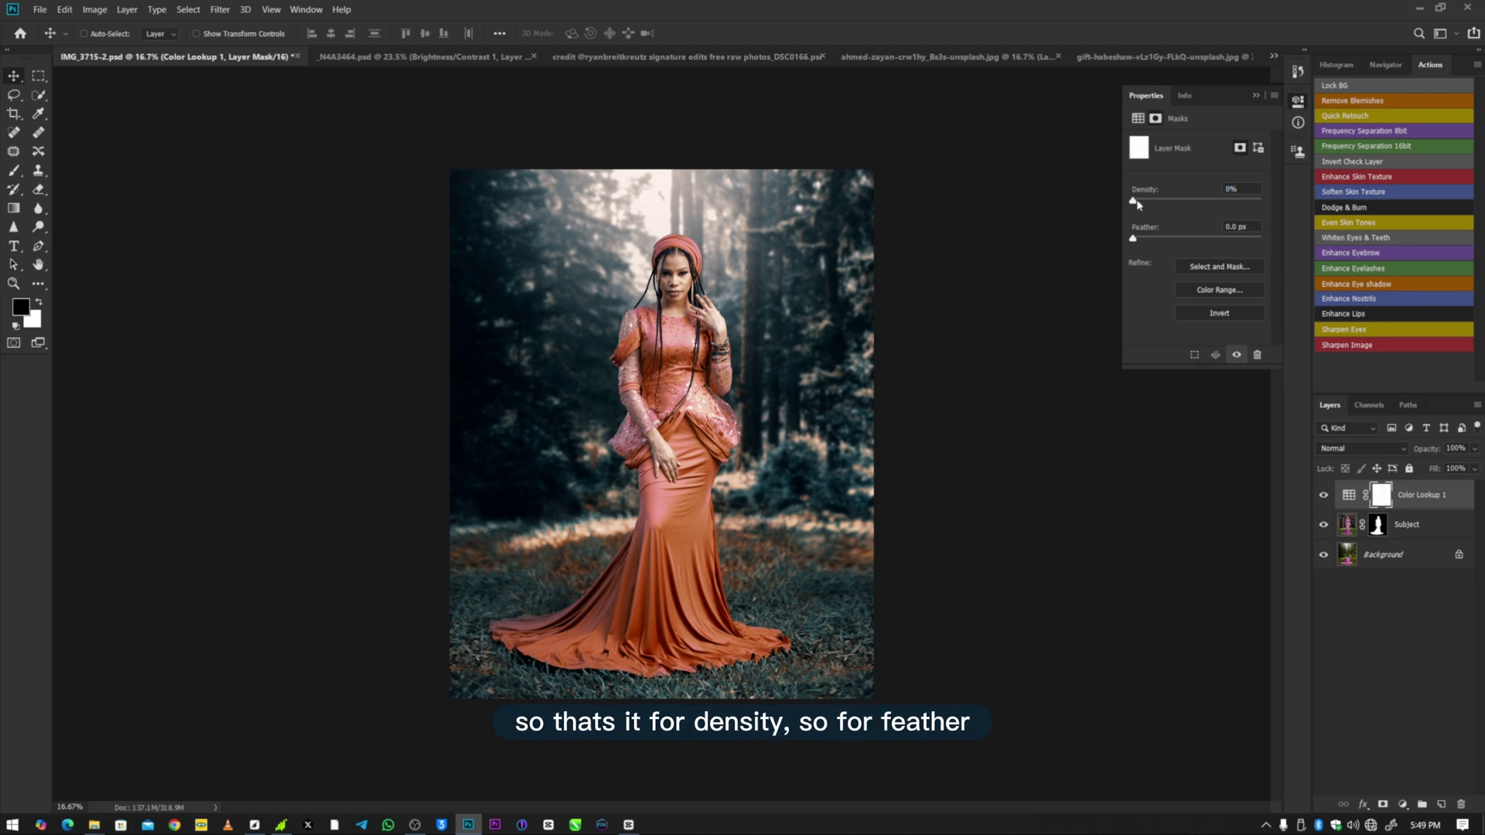
{"action": "left_click_drag", "start_coordinate": [1134, 202], "coordinate": [1274, 219]}
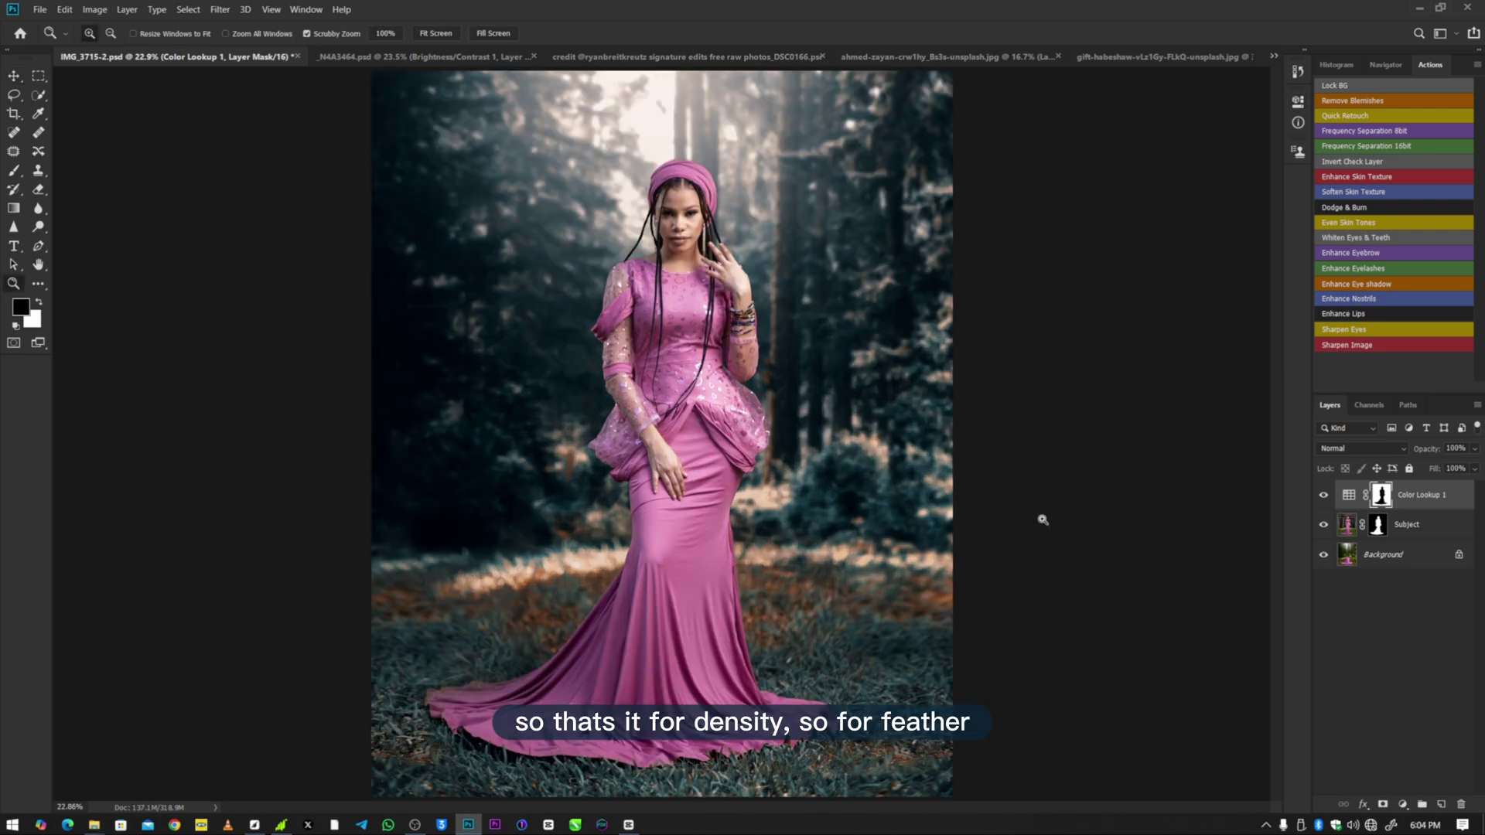
Step: Add a Hue/Saturation adjustment layer with Saturation +57 and replace its mask with a copy of the Color Lookup mask
{"action": "left_click", "coordinate": [1299, 106]}
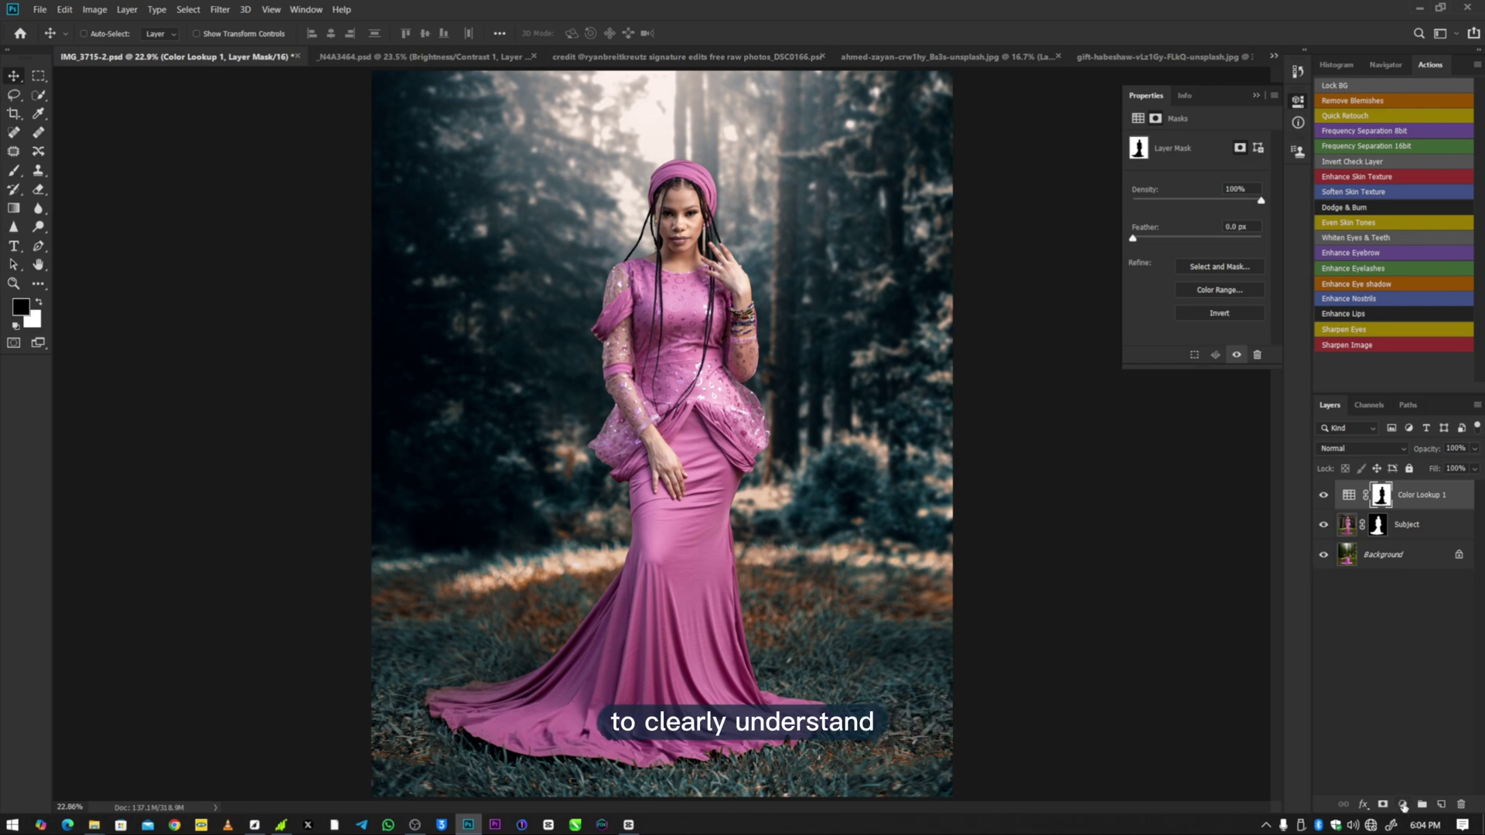
{"action": "left_click", "coordinate": [1403, 805]}
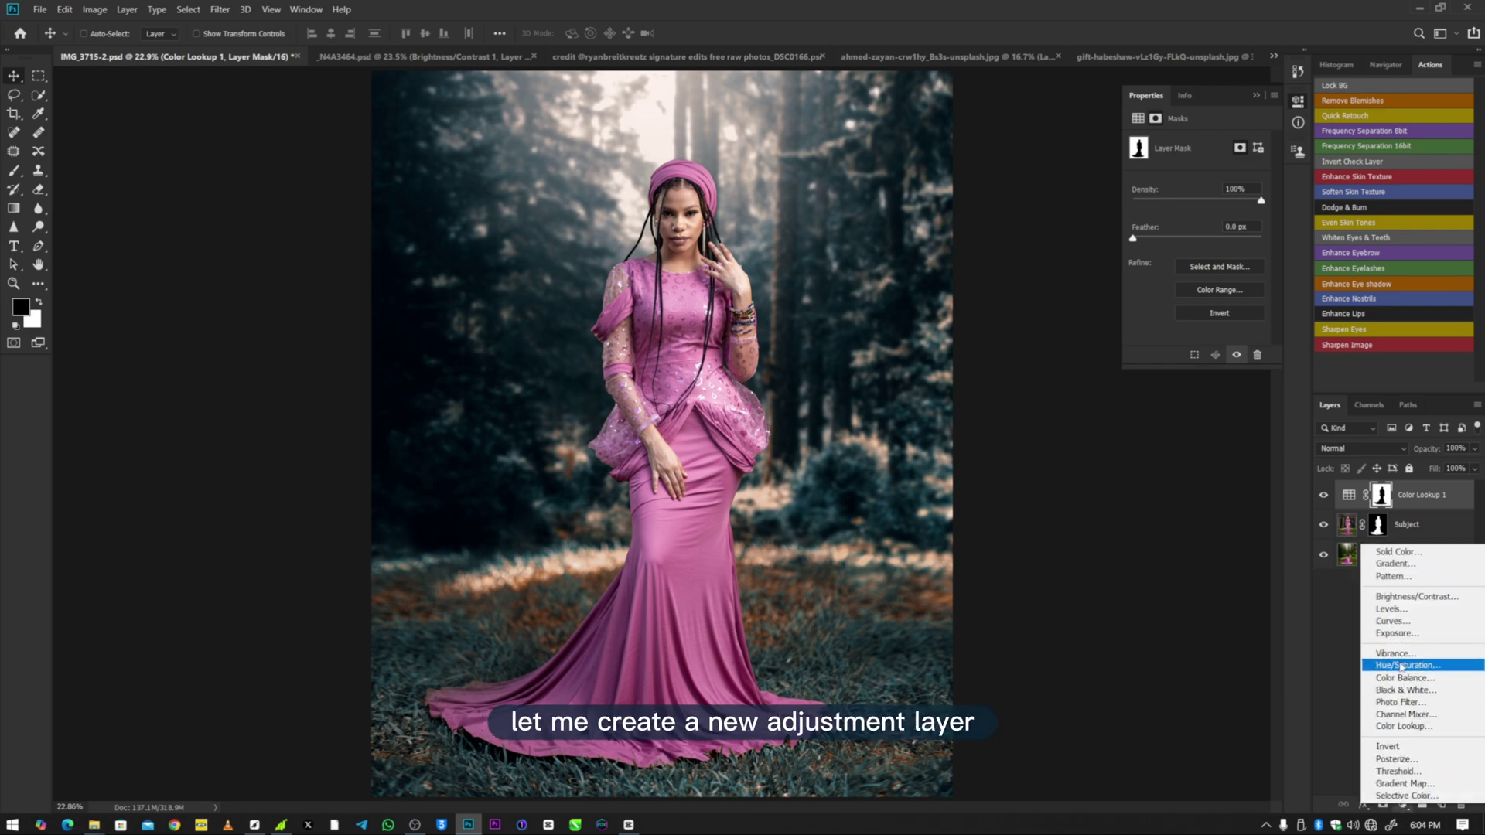
{"action": "left_click", "coordinate": [1401, 667]}
{"action": "left_click_drag", "start_coordinate": [1205, 230], "coordinate": [1240, 234]}
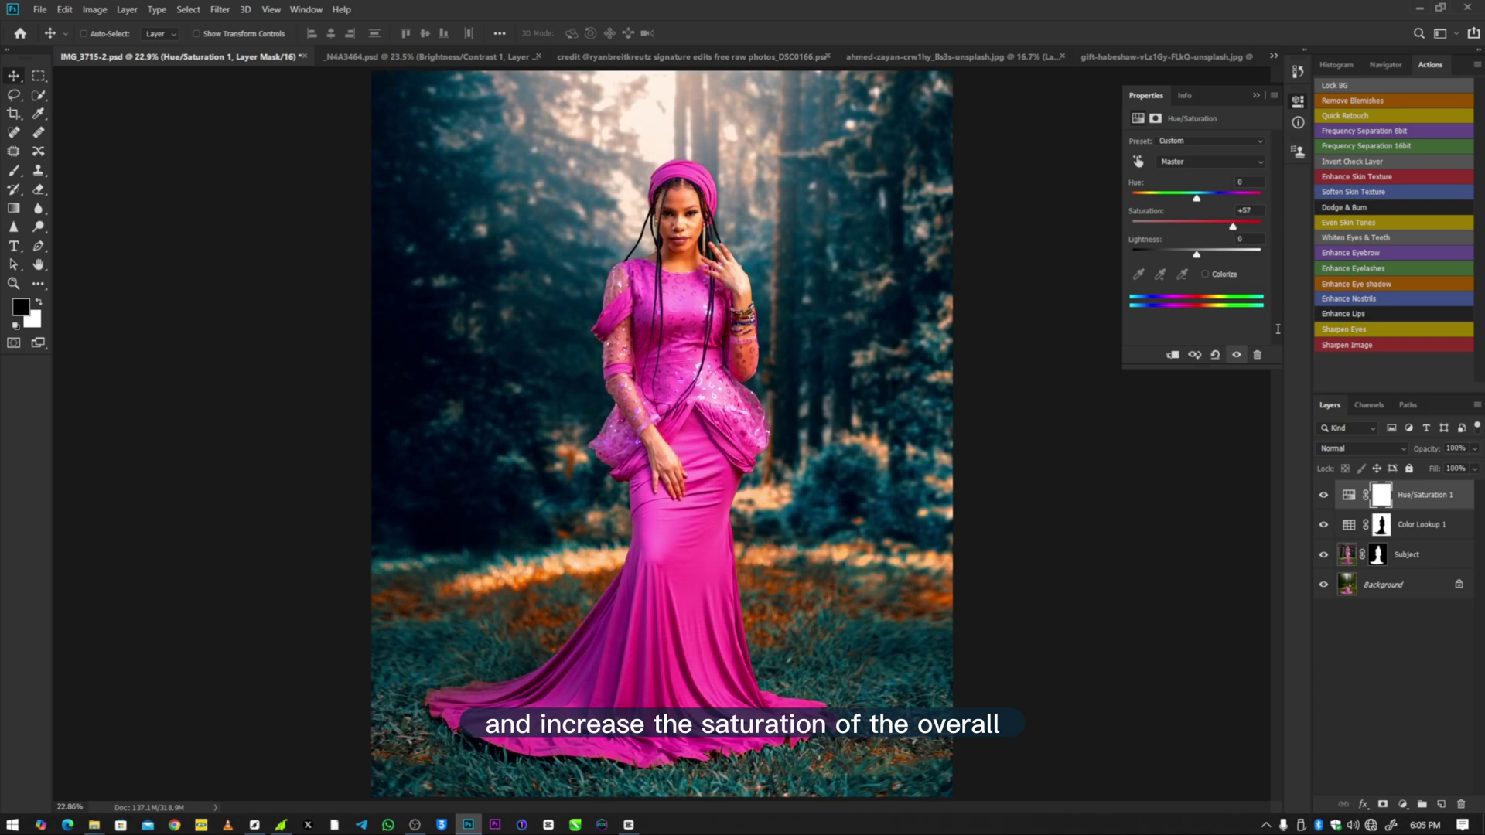
{"action": "left_click", "coordinate": [1253, 94]}
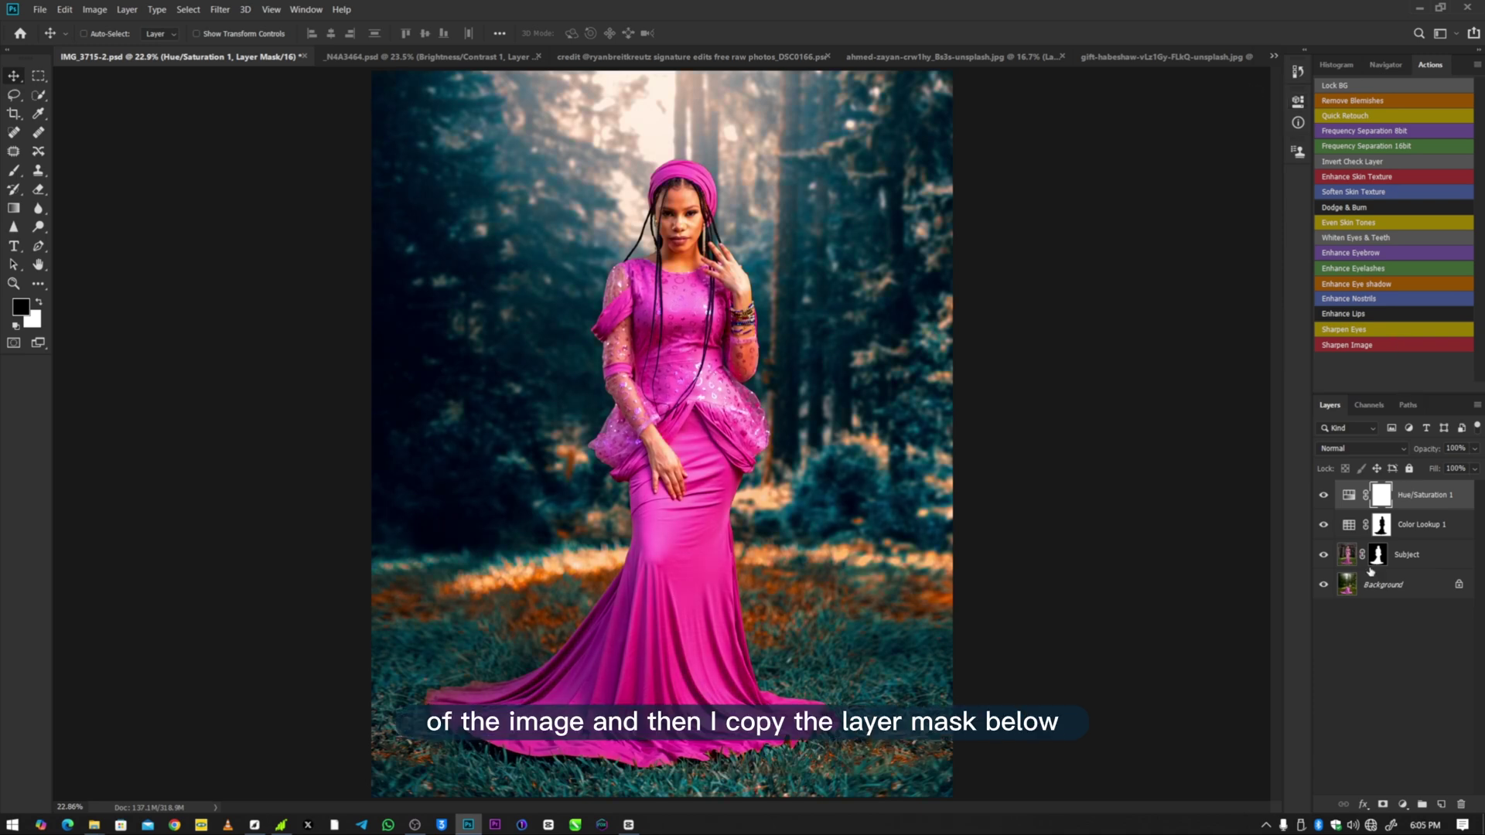
{"action": "left_click_drag", "start_coordinate": [1381, 524], "coordinate": [1321, 492]}
{"action": "key", "text": "Return"}
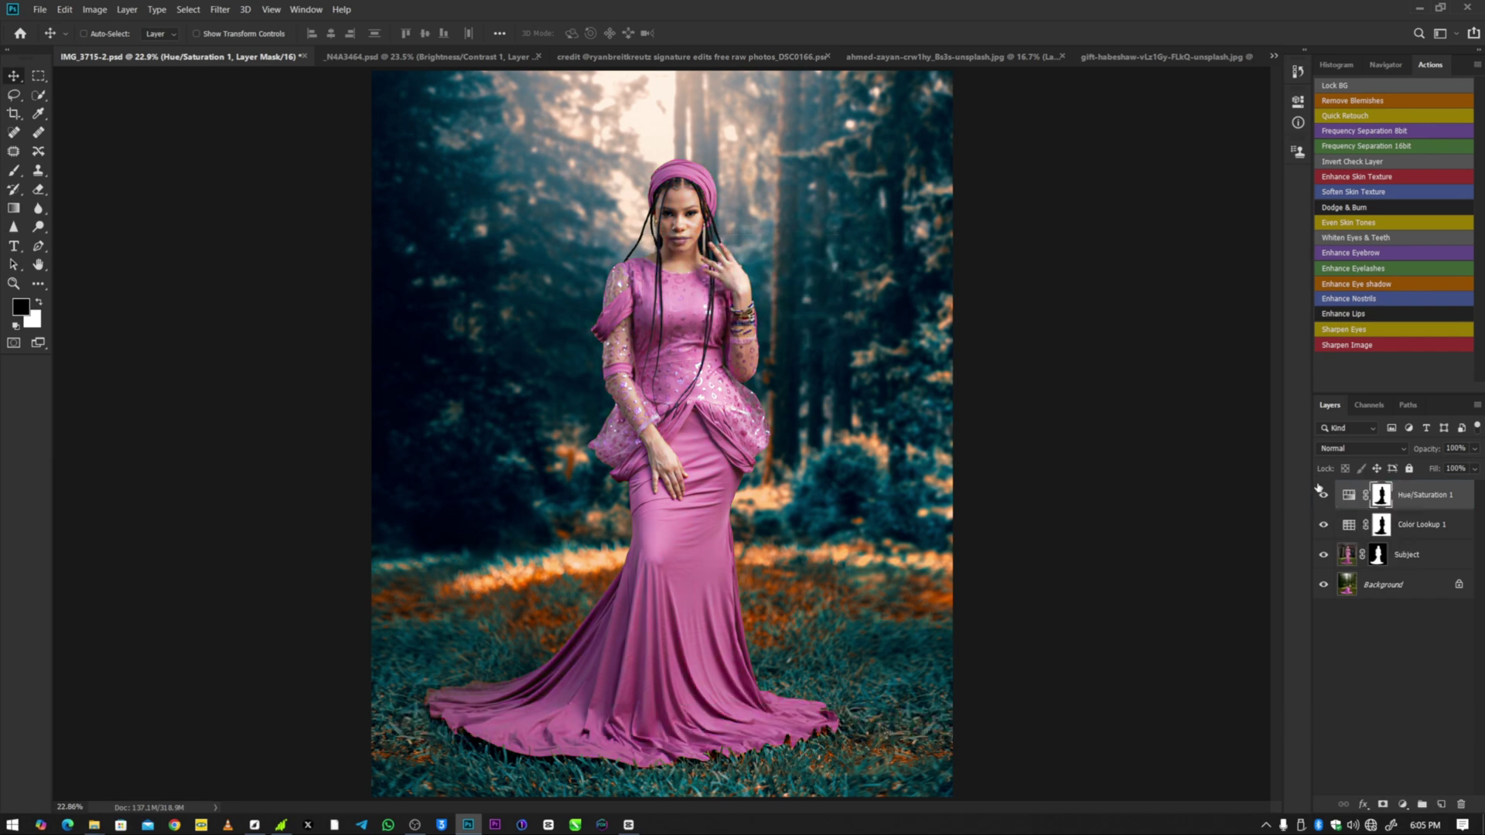
Step: Feather the Hue/Saturation layer's mask to 72.7 px while checking the edge of the dress up close
{"action": "left_click", "coordinate": [1297, 101]}
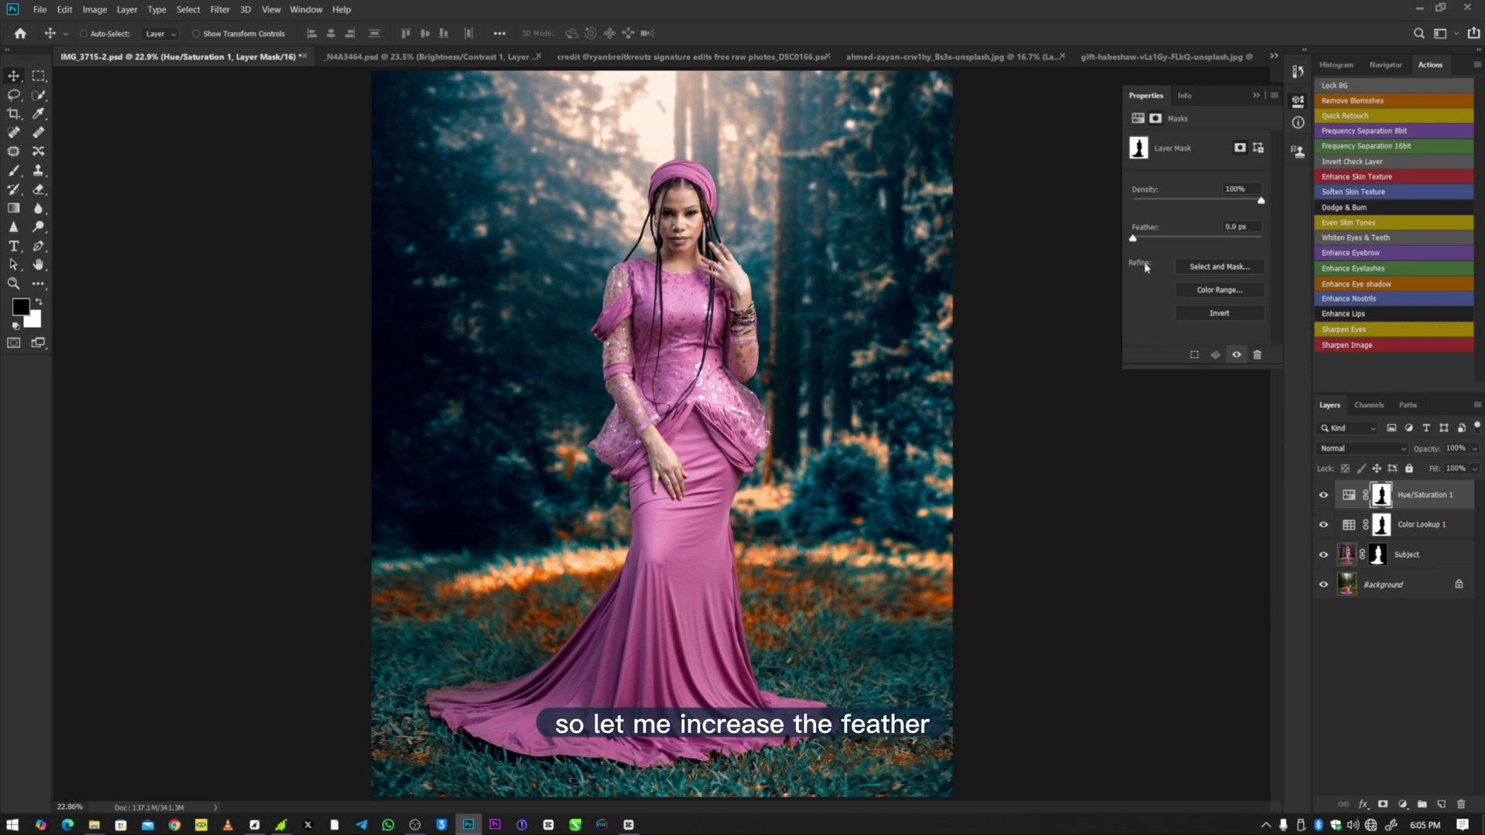
{"action": "left_click_drag", "start_coordinate": [1134, 241], "coordinate": [1175, 242]}
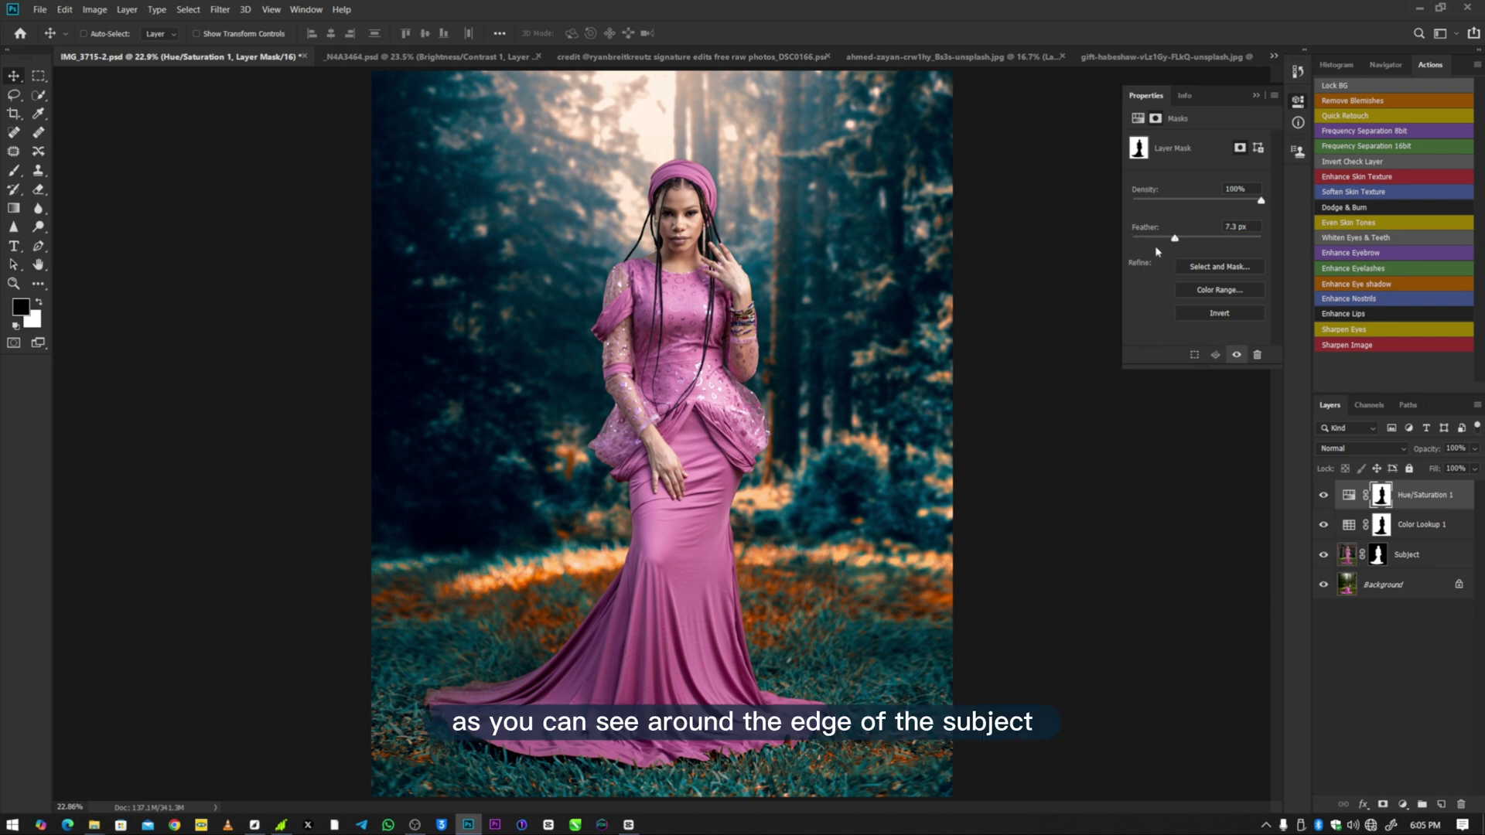
{"action": "key", "text": "z"}
{"action": "left_click_drag", "start_coordinate": [635, 550], "coordinate": [721, 544]}
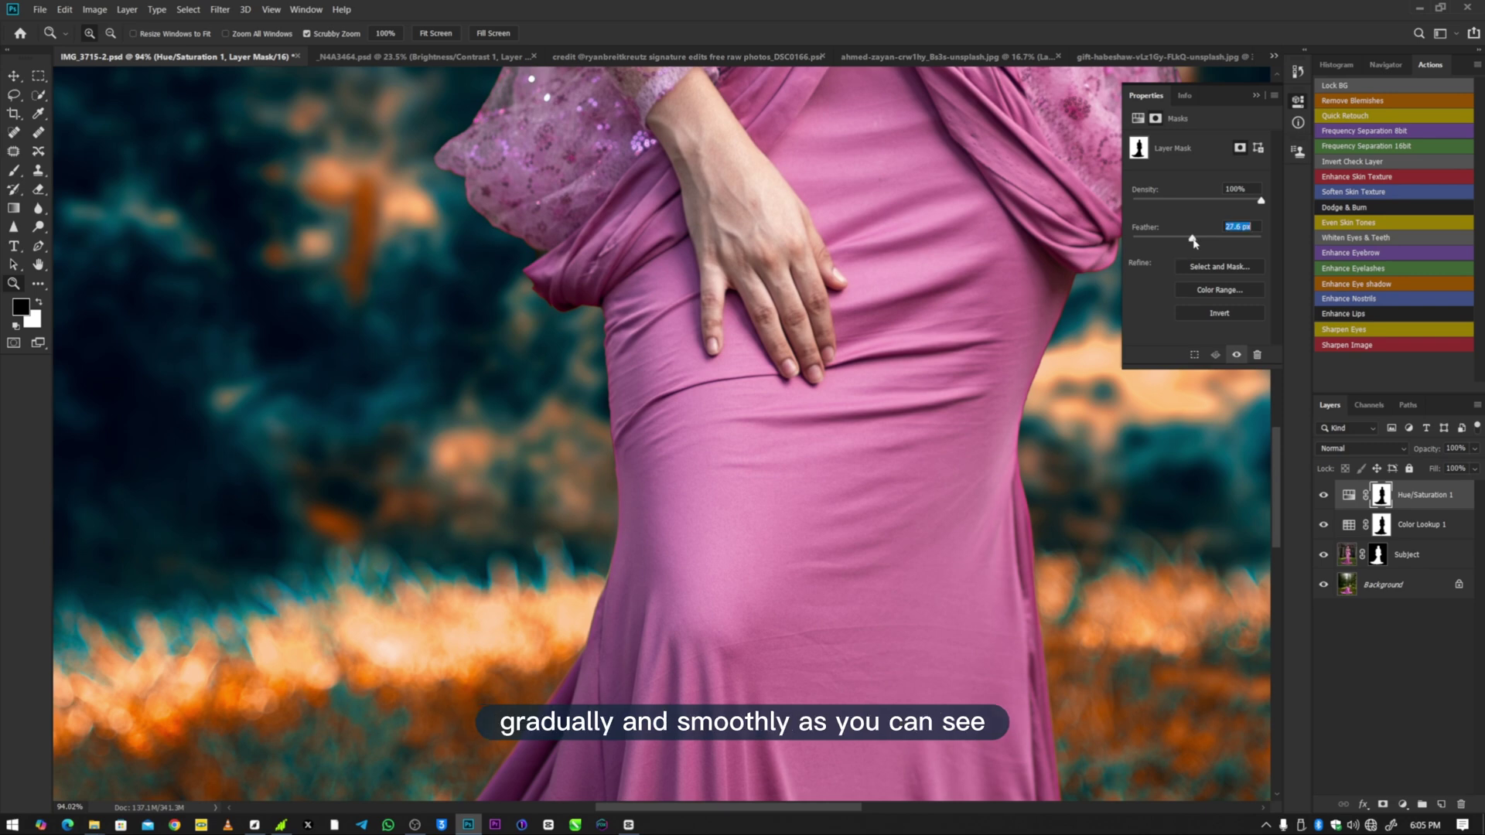
{"action": "left_click_drag", "start_coordinate": [1176, 242], "coordinate": [1210, 243]}
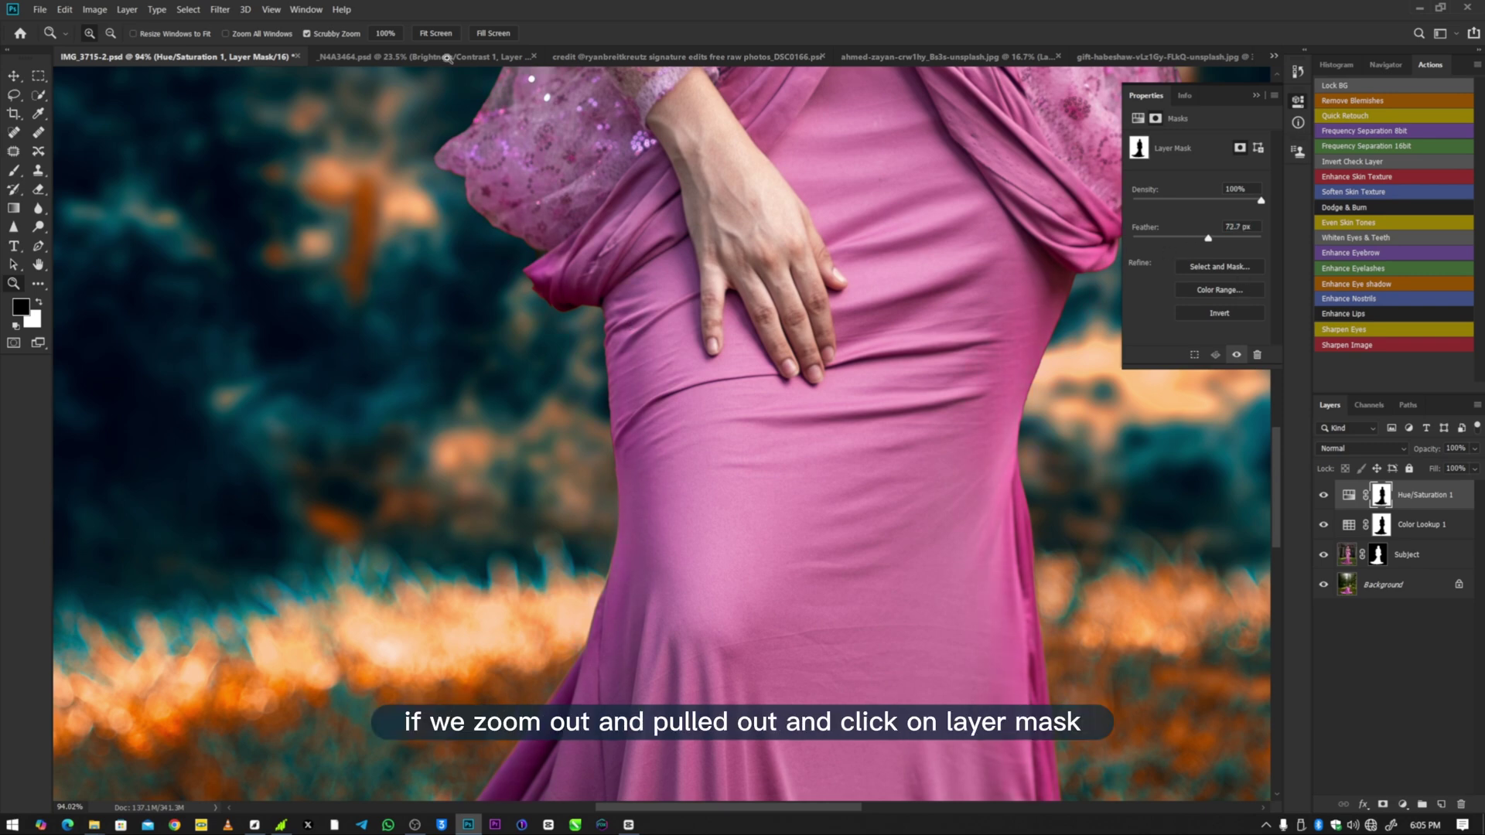
Step: View the feathered Hue/Saturation mask on its own over the whole canvas, and return to the image
{"action": "left_click", "coordinate": [434, 34]}
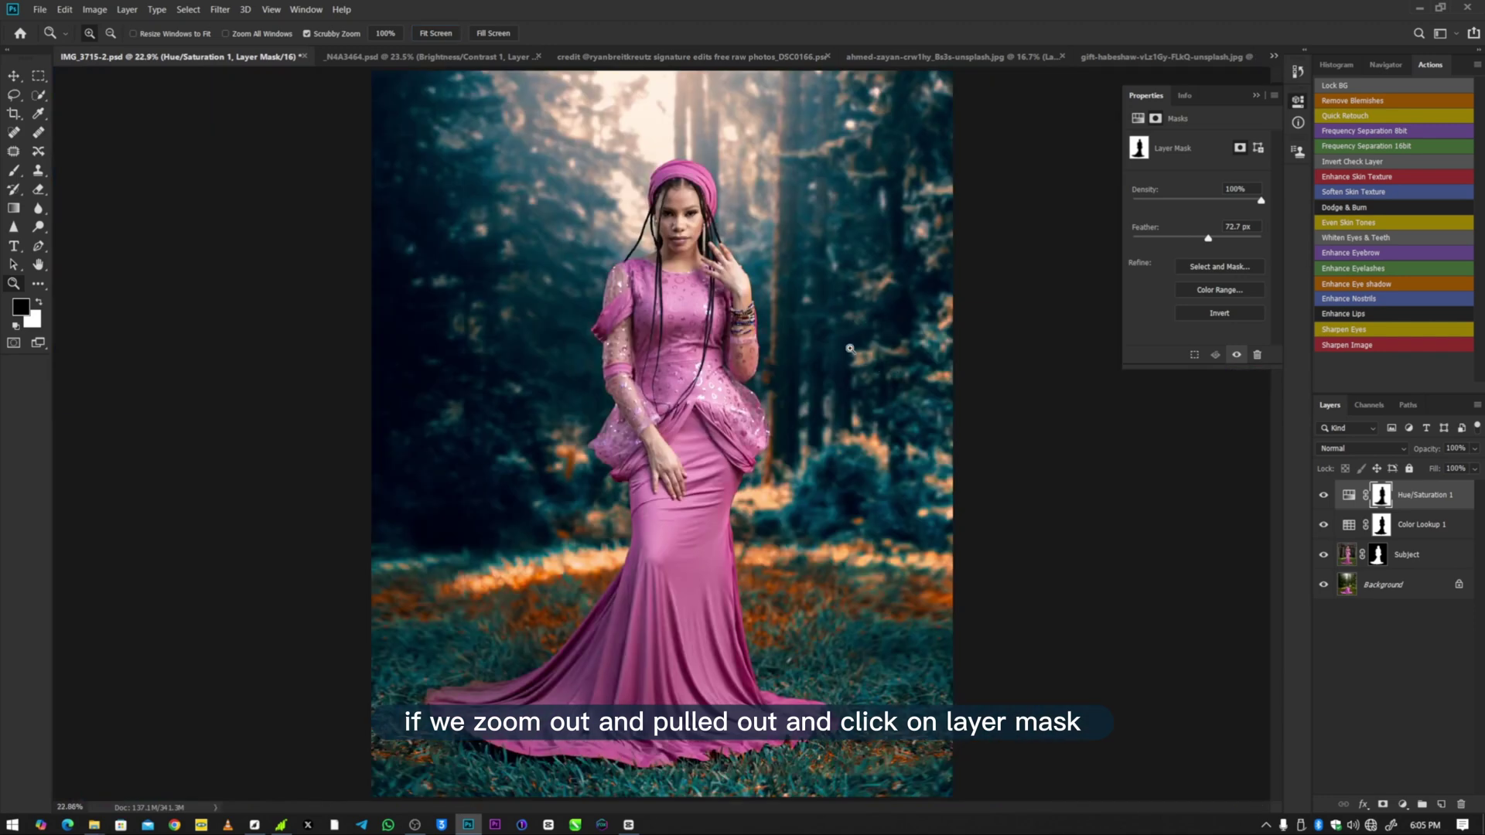
{"action": "left_click", "coordinate": [1381, 500], "text": "alt"}
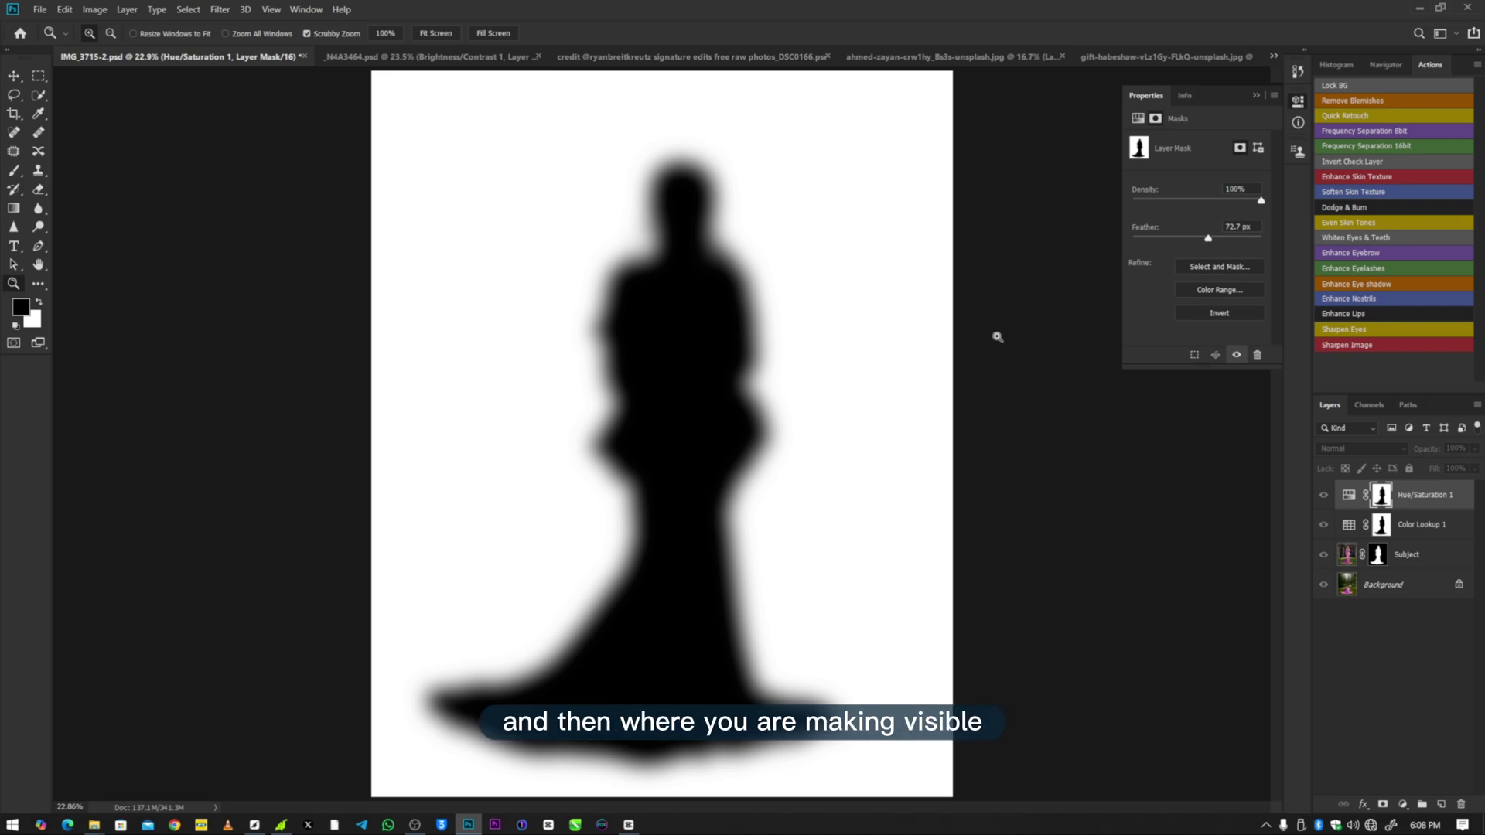
{"action": "left_click", "coordinate": [1381, 499], "text": "alt"}
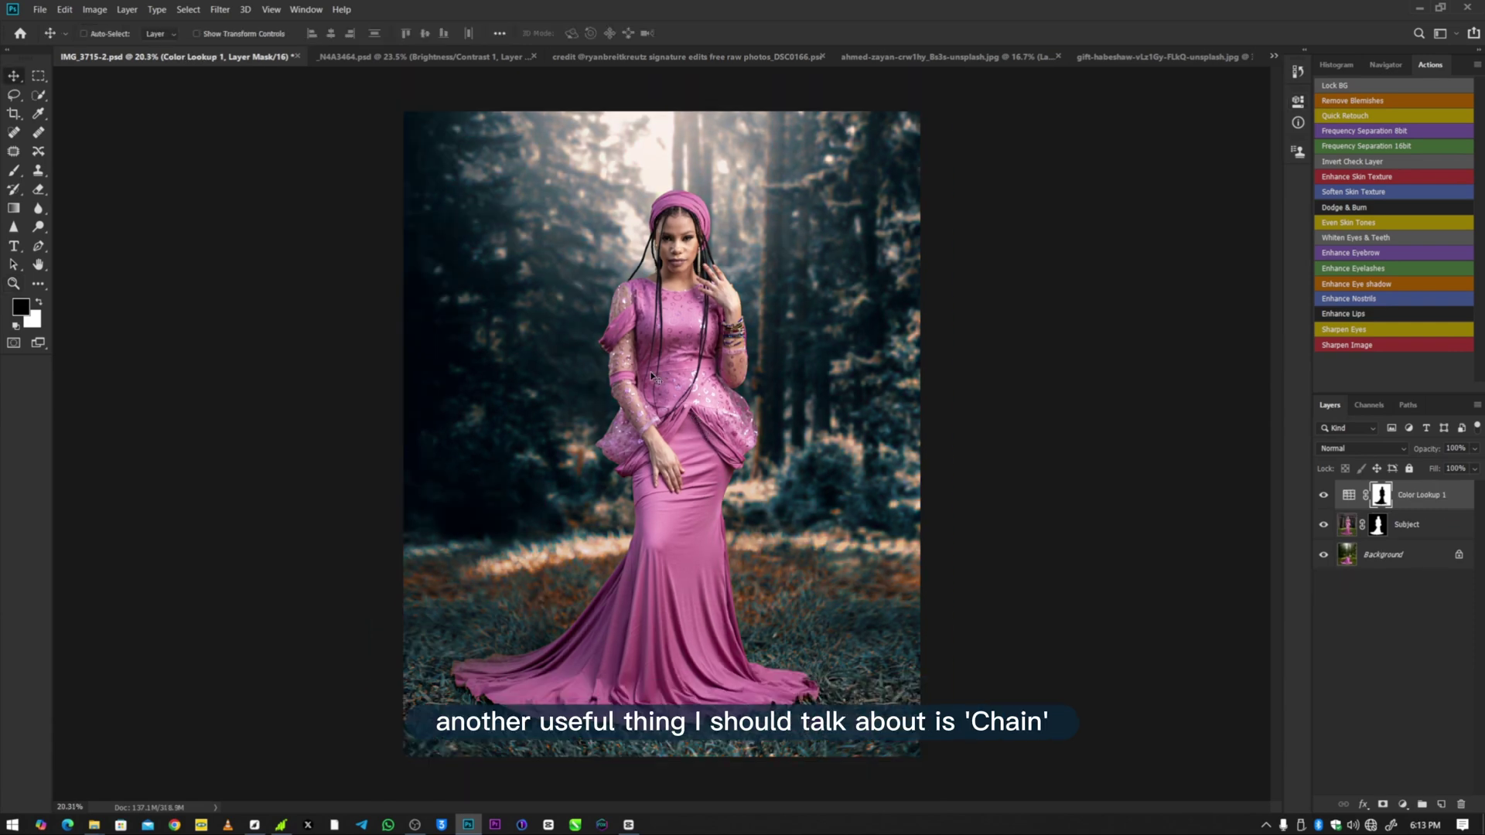
Step: Place Dust 2.jpg from the file folder into the portrait and scale it to 277.92% so it covers the canvas
{"action": "key", "text": "alt+Tab"}
{"action": "key", "text": "alt+Tab"}
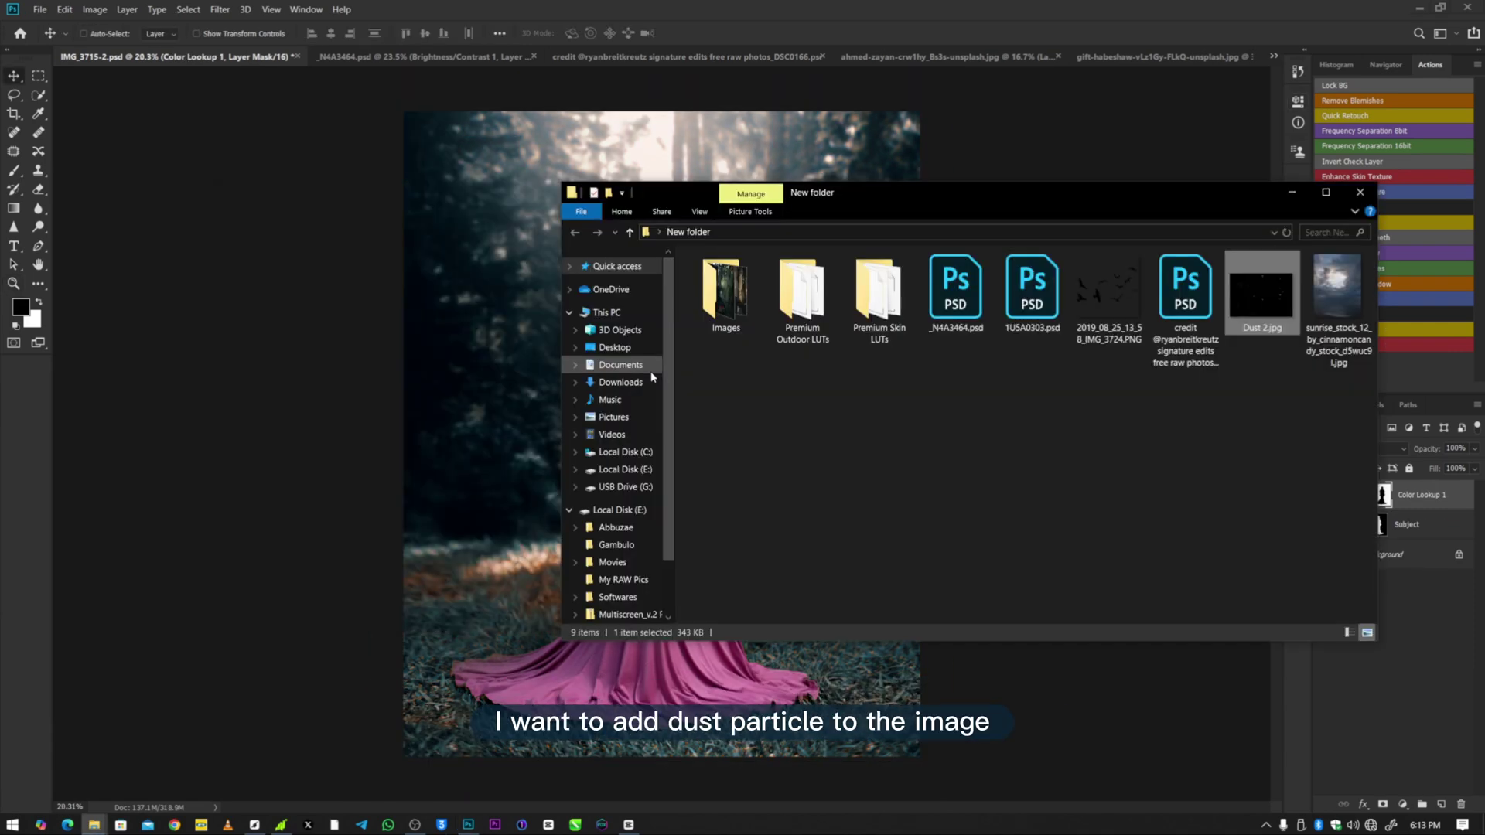
{"action": "left_click", "coordinate": [505, 403]}
{"action": "left_click_drag", "start_coordinate": [504, 404], "coordinate": [504, 404]}
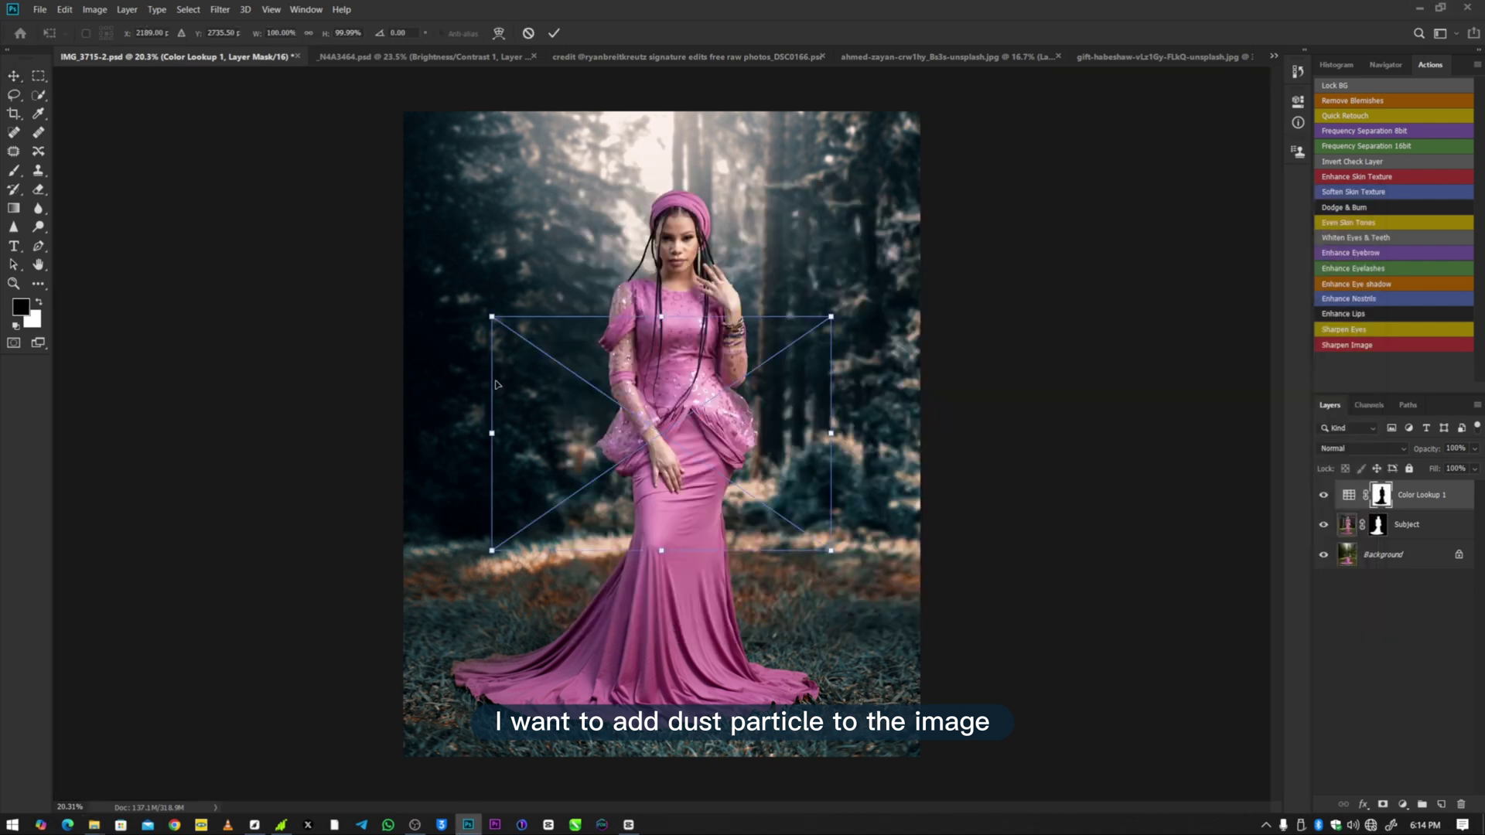
{"action": "left_click_drag", "start_coordinate": [659, 317], "coordinate": [662, 103]}
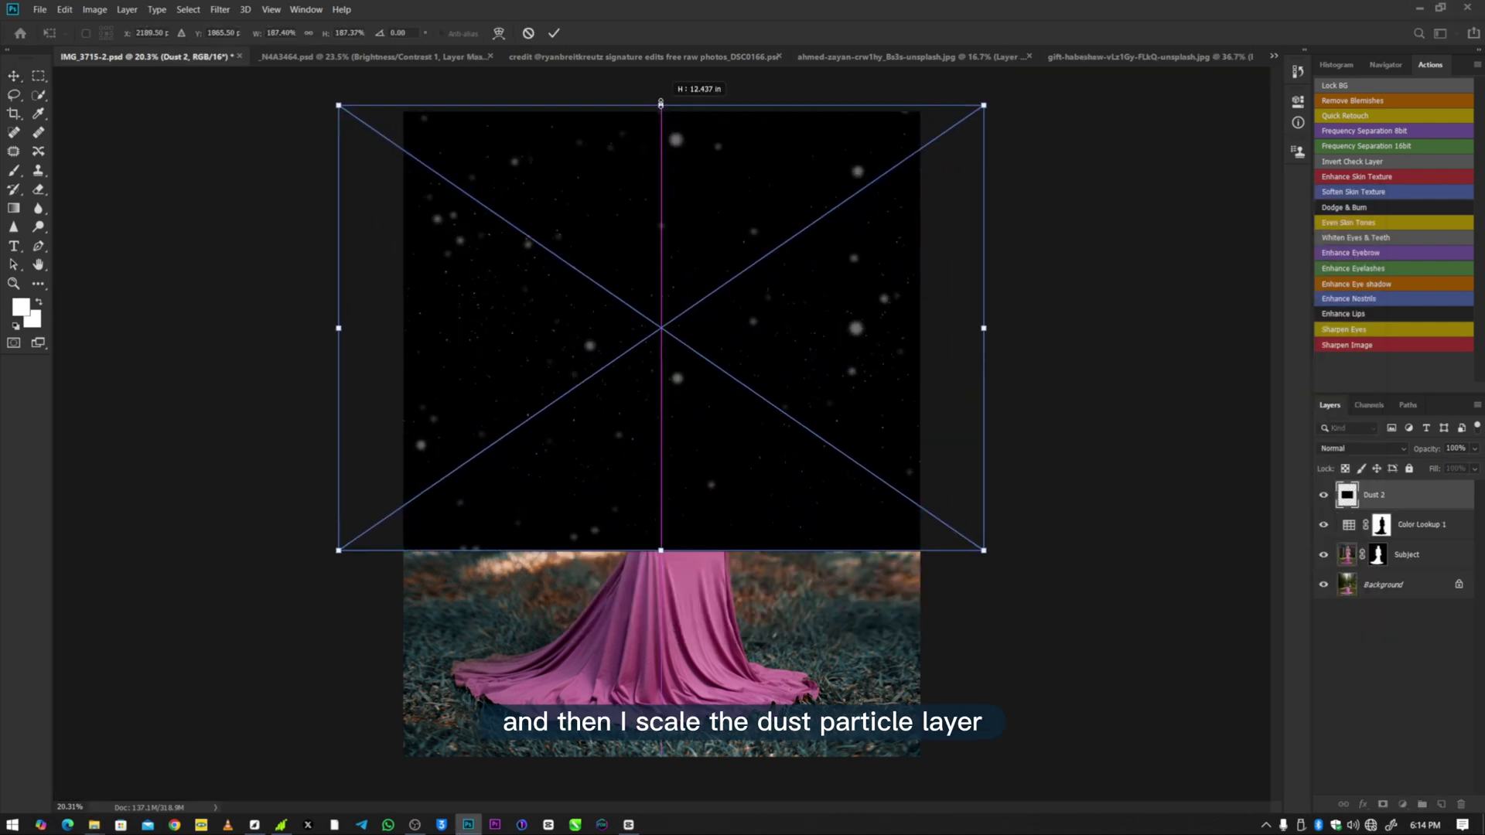
{"action": "left_click_drag", "start_coordinate": [661, 577], "coordinate": [662, 782]}
Step: Set the placed Dust 2 layer's blend mode to Screen and copy the Color Lookup mask onto it
{"action": "left_click", "coordinate": [1320, 455]}
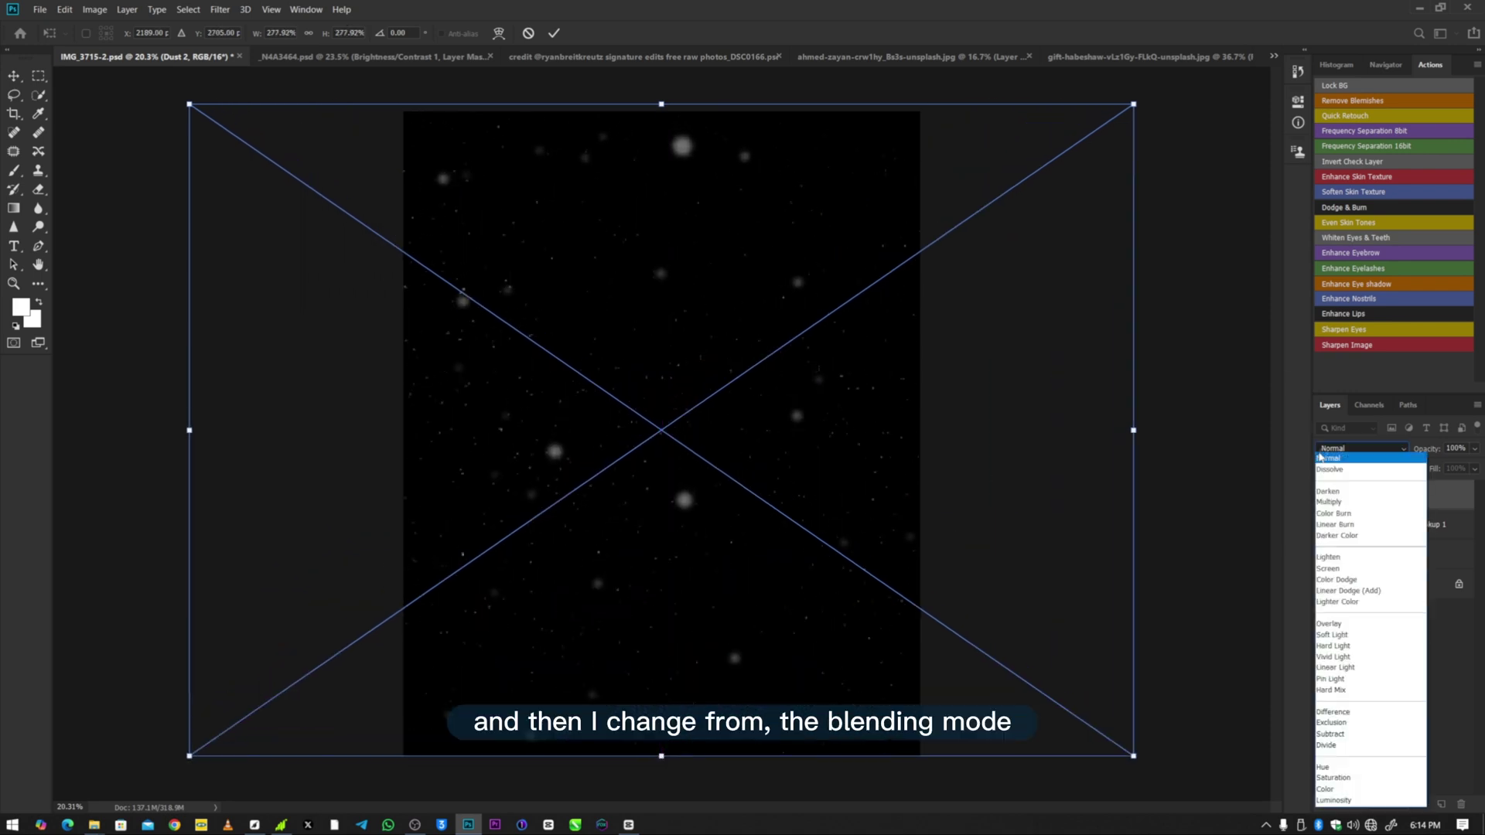
{"action": "left_click", "coordinate": [1326, 570]}
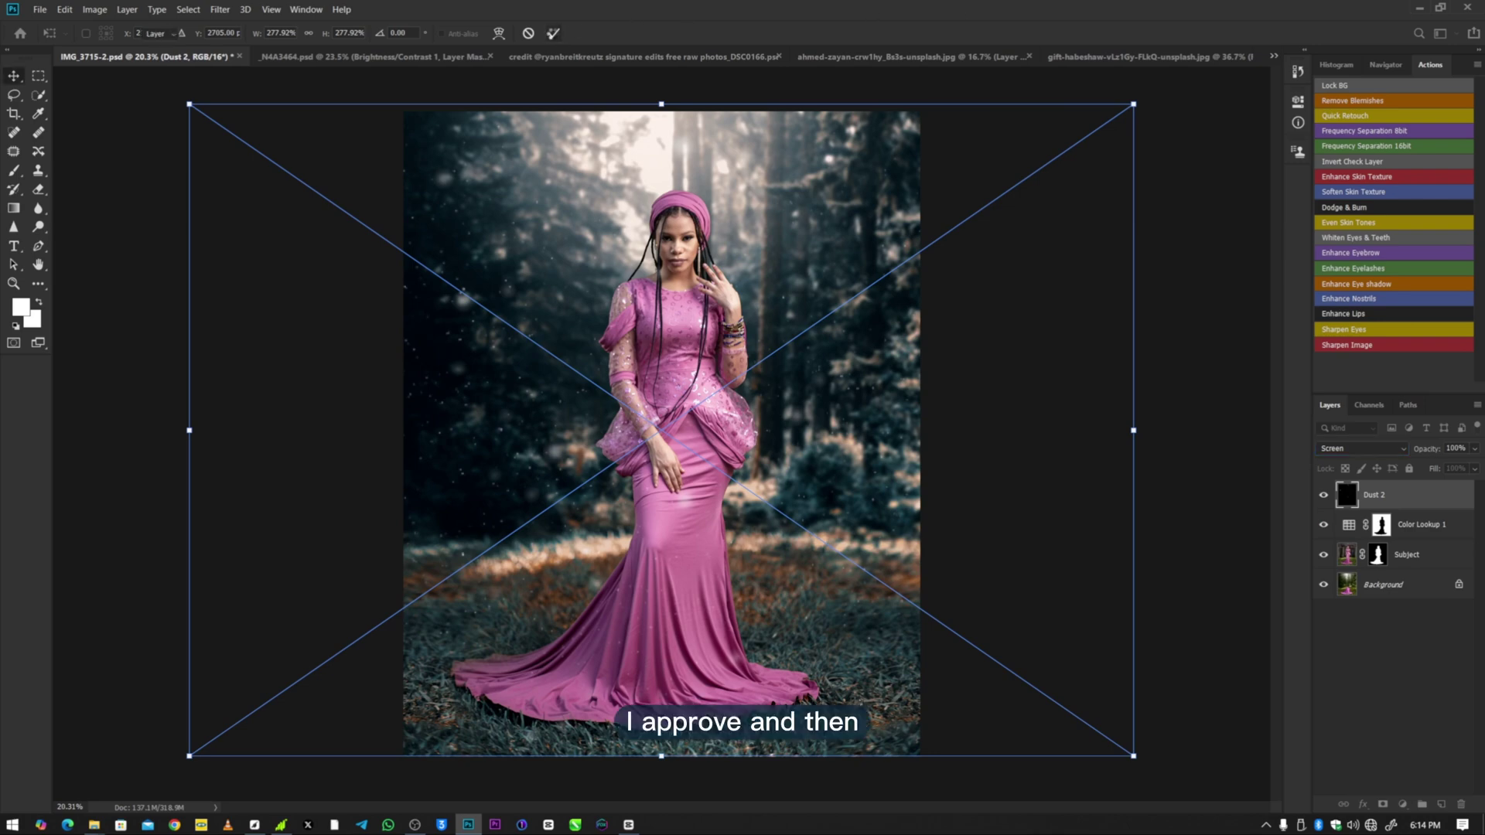
{"action": "key", "text": "Return"}
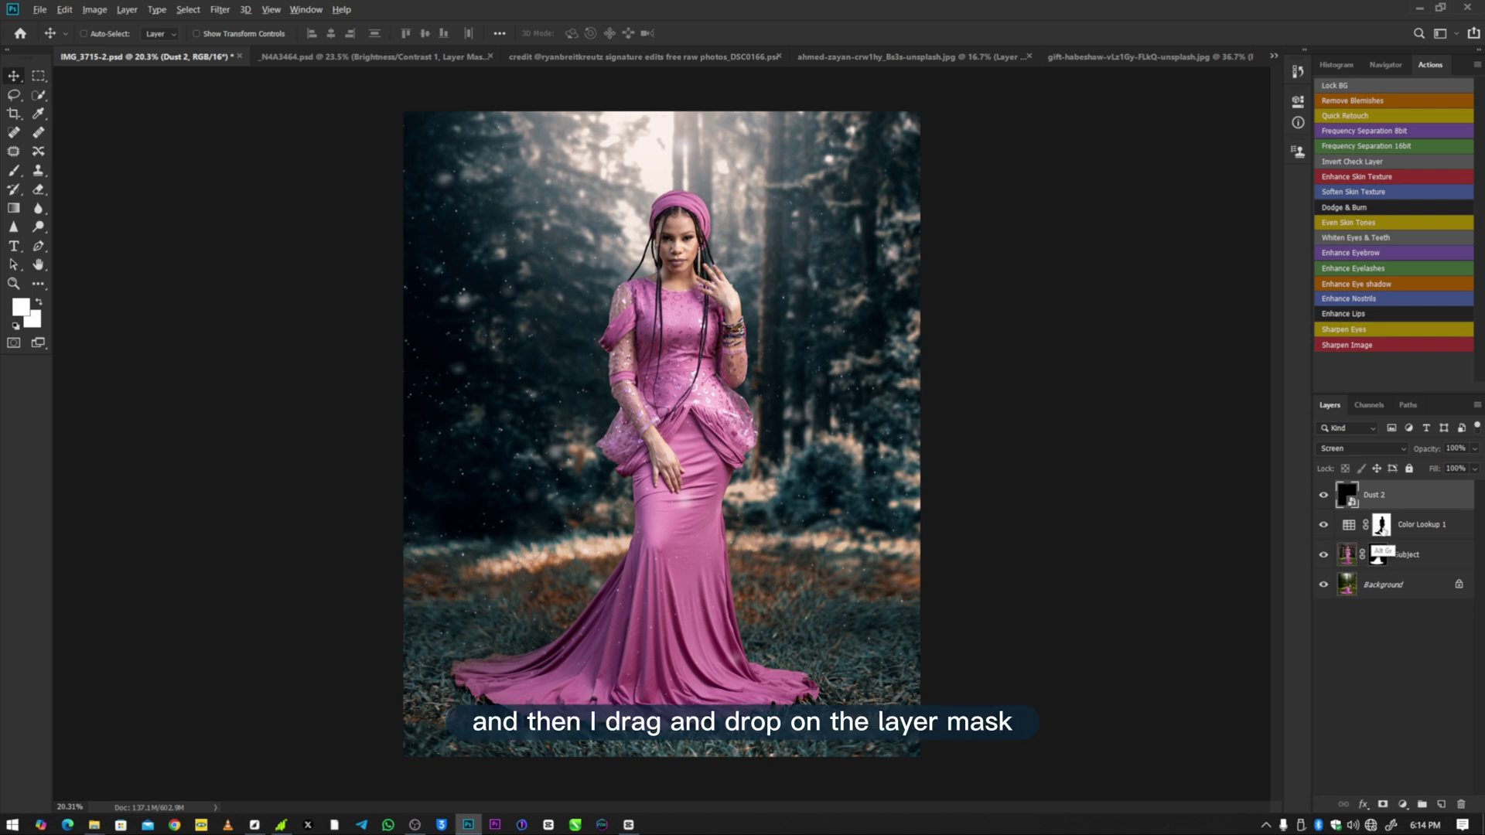
{"action": "left_click_drag", "start_coordinate": [1381, 524], "coordinate": [1388, 495]}
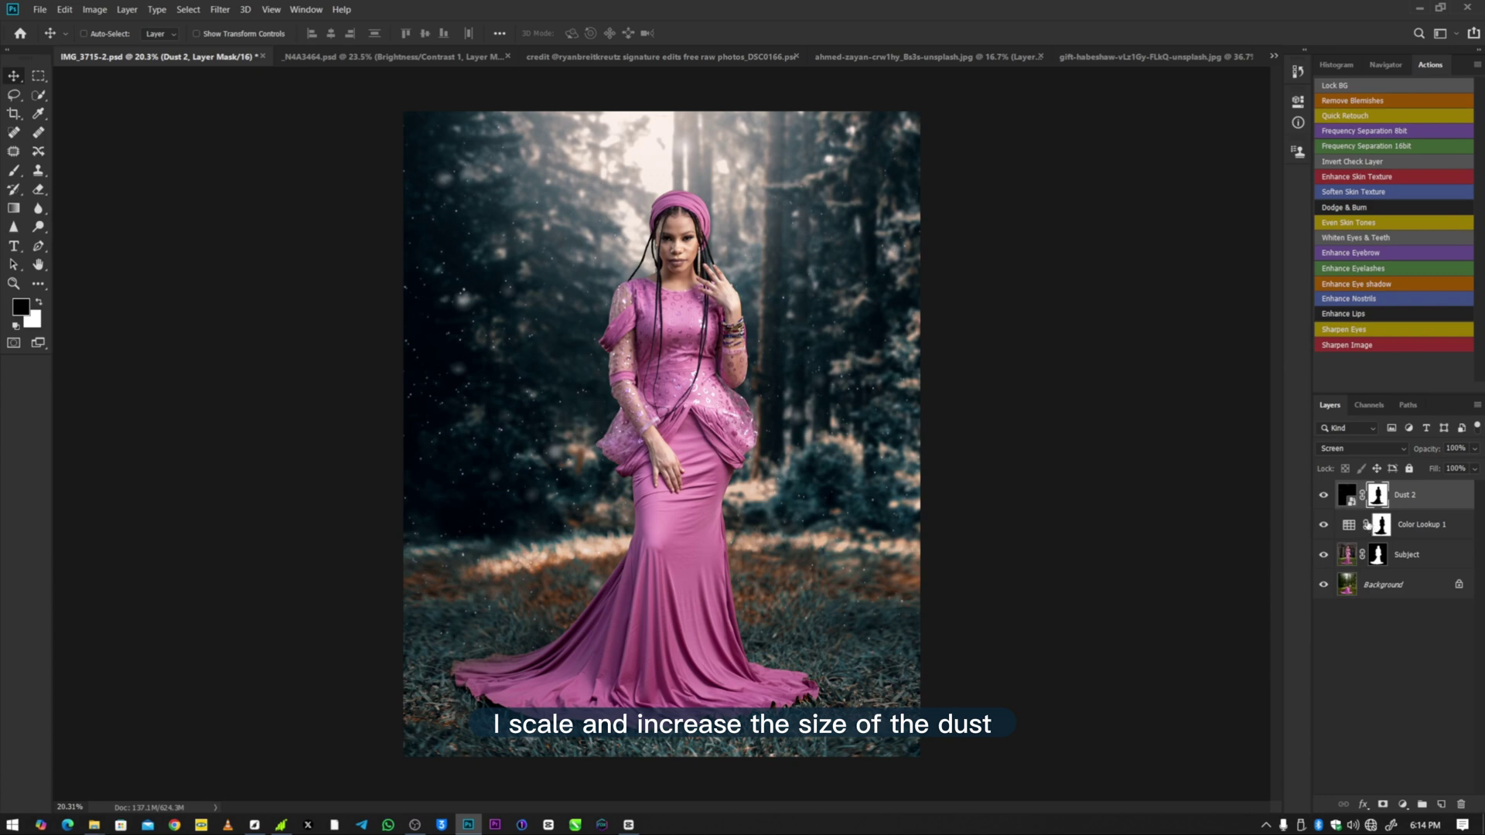
Step: Show the Move tool's transform controls around the whole Dust 2 layer, including the area beyond the canvas
{"action": "key", "text": "z"}
{"action": "left_click_drag", "start_coordinate": [696, 348], "coordinate": [603, 349]}
{"action": "left_click", "coordinate": [13, 77]}
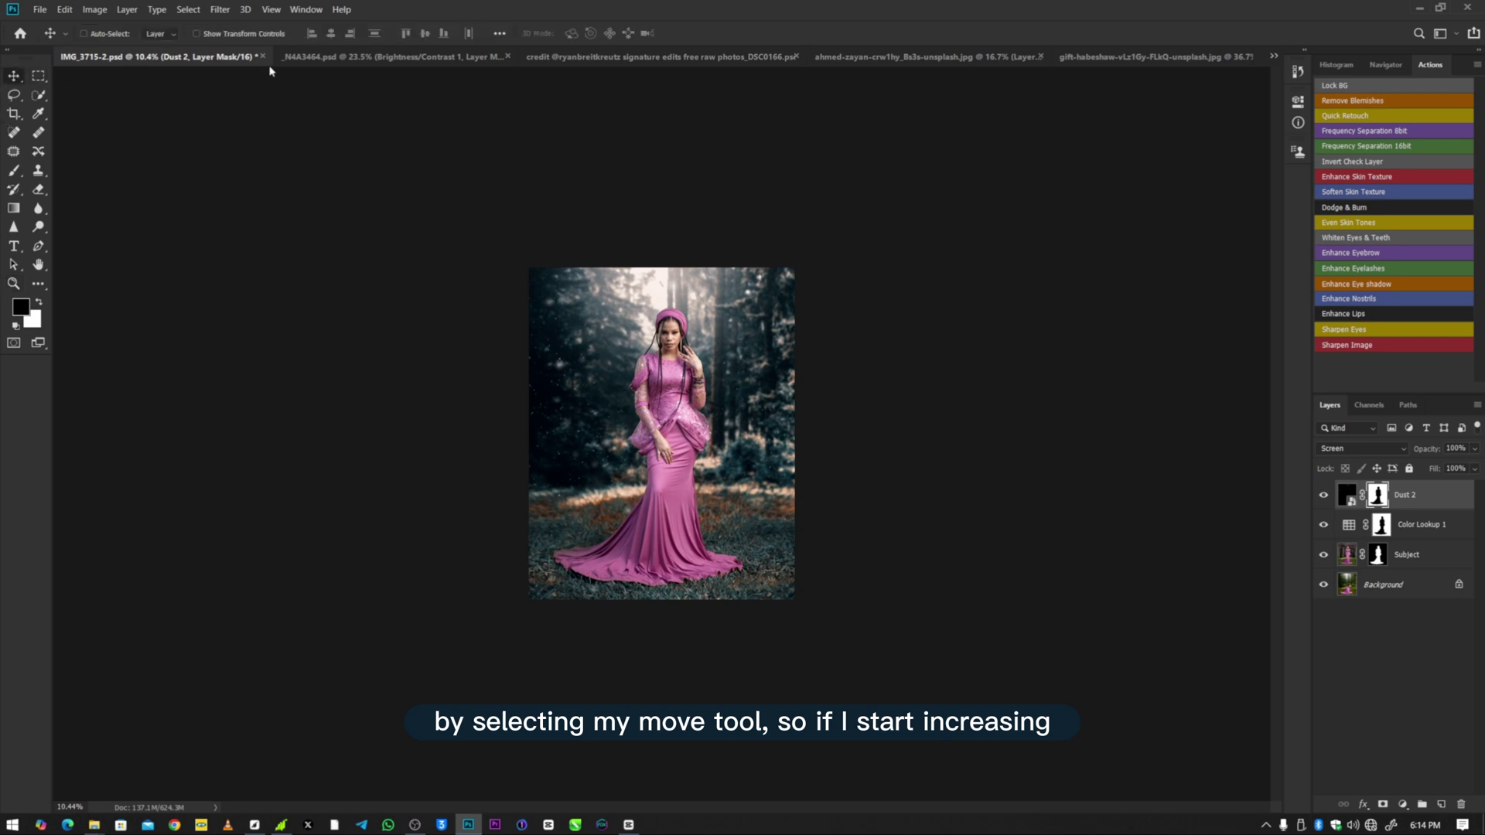
{"action": "left_click", "coordinate": [203, 35]}
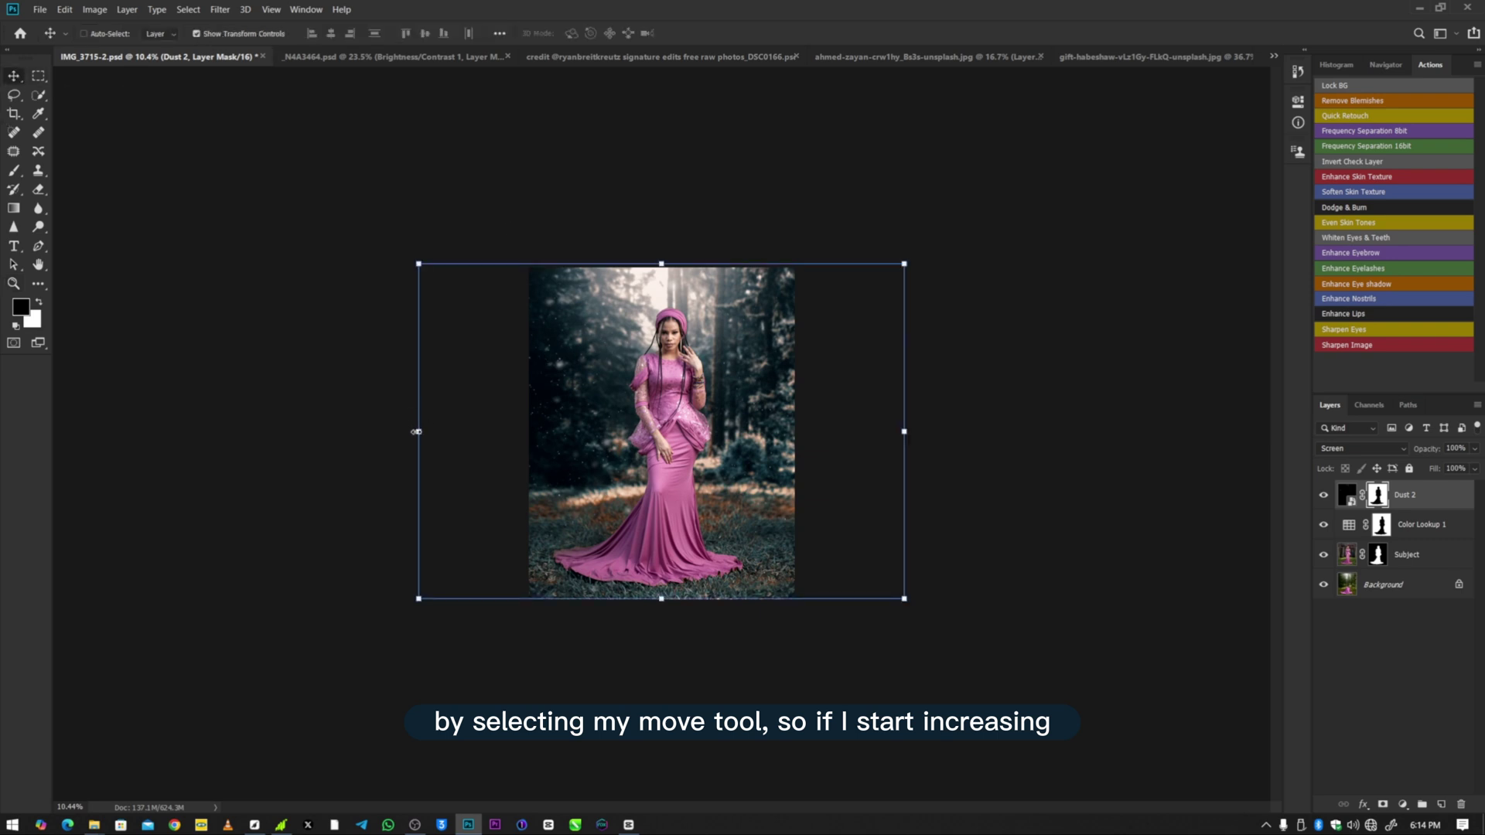
Step: Try scaling the Dust 2 layer up to about 132% with its mask still linked
{"action": "left_click", "coordinate": [367, 431]}
{"action": "left_click_drag", "start_coordinate": [366, 431], "coordinate": [261, 431]}
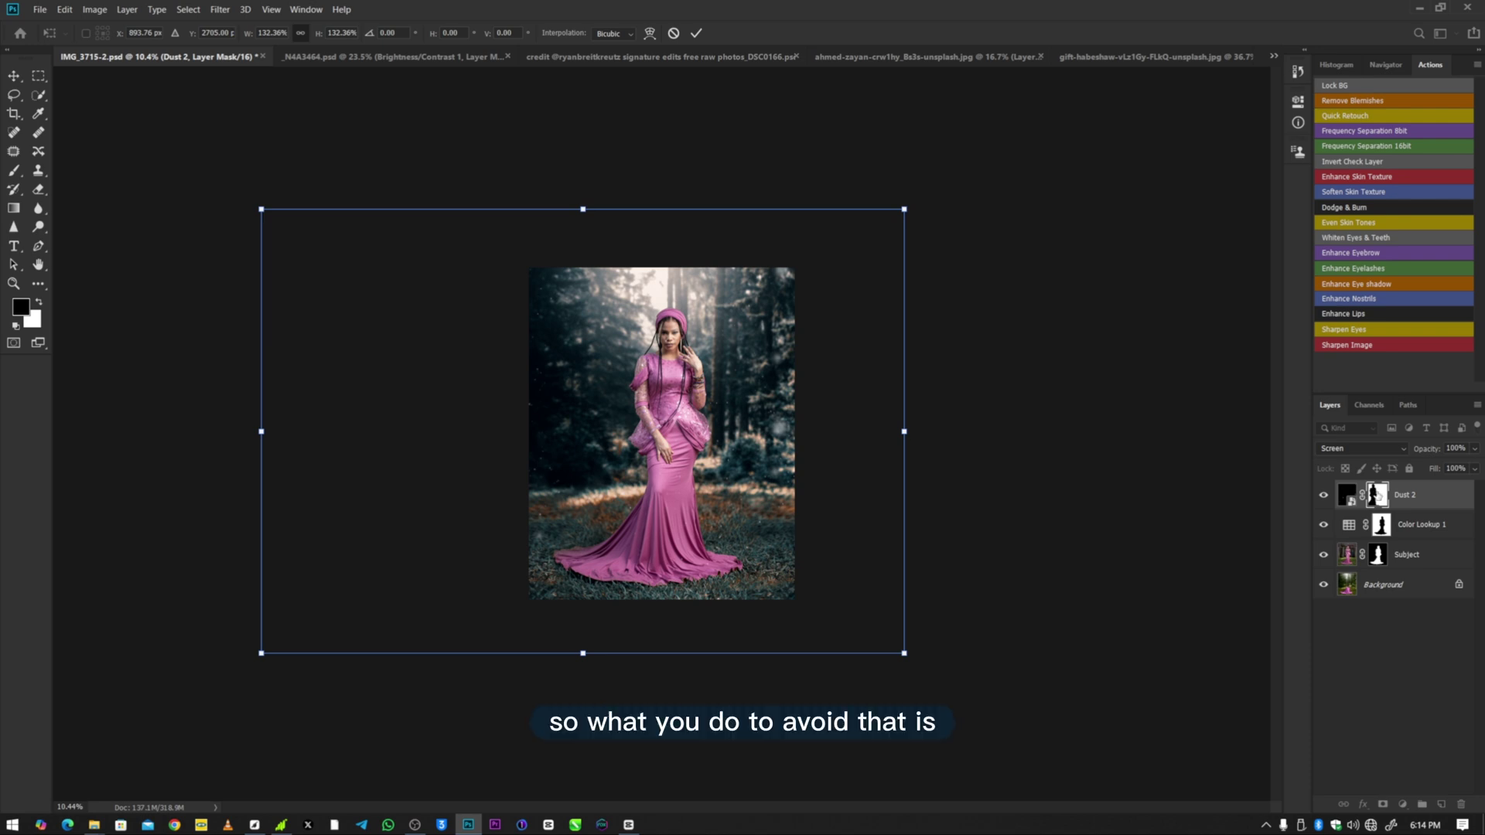
{"action": "left_click", "coordinate": [671, 34]}
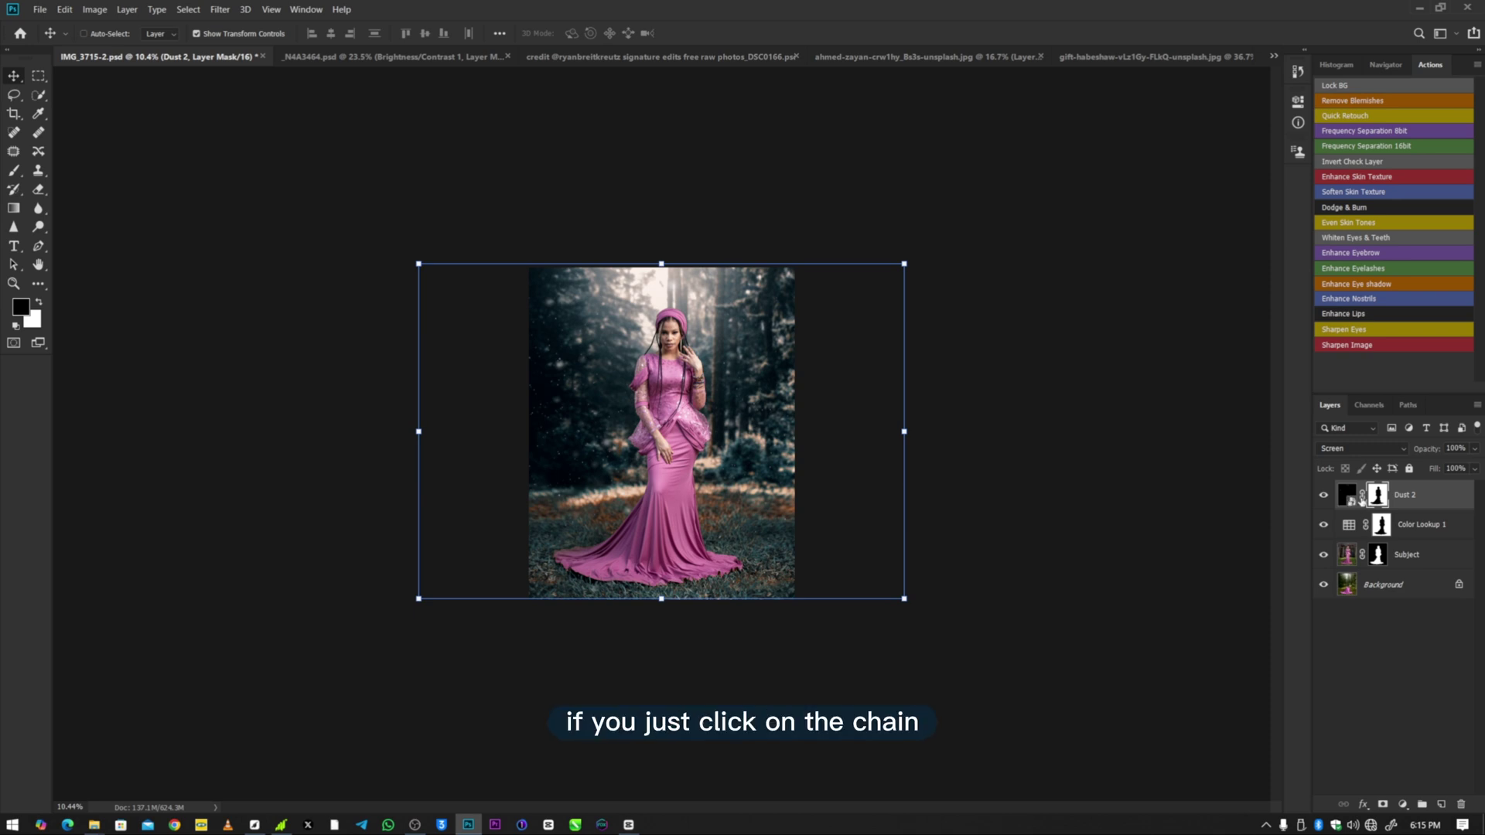
Step: Unlink the Dust 2 layer from its mask and try resizing only the dust, to about 402% and down to about 354%
{"action": "left_click", "coordinate": [1362, 496]}
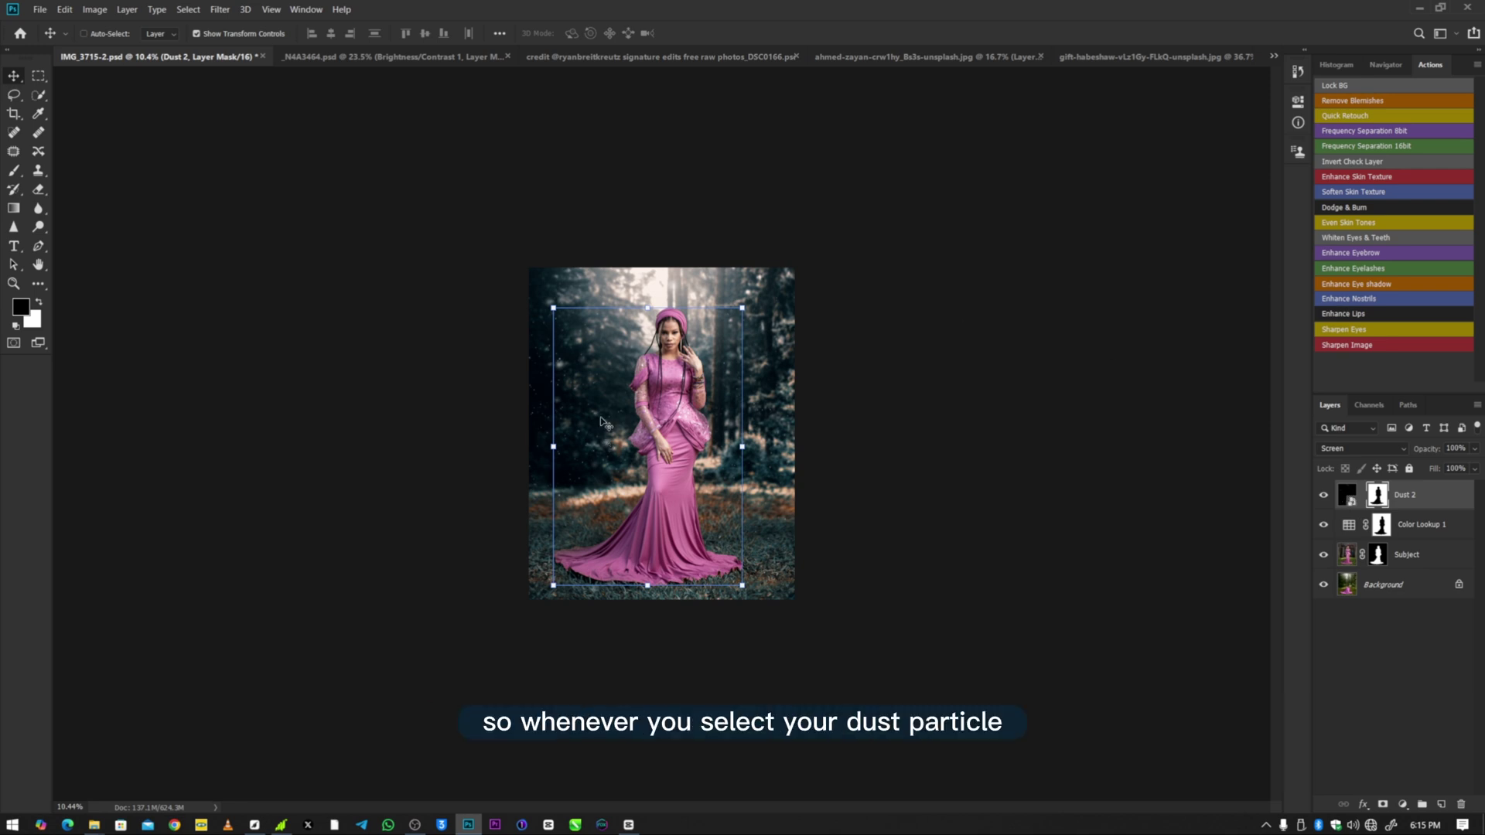
{"action": "left_click", "coordinate": [1348, 497]}
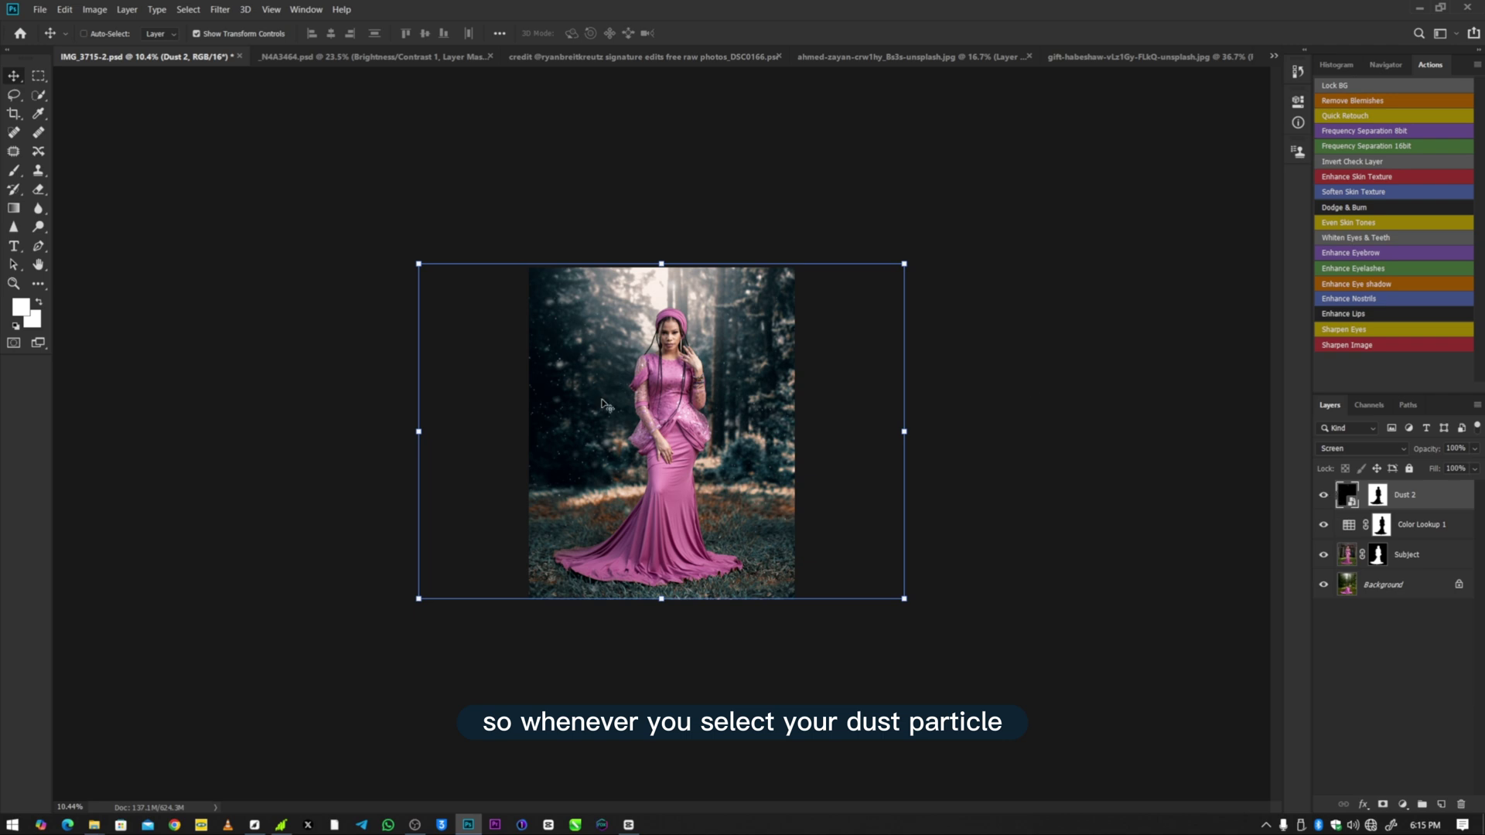
{"action": "left_click_drag", "start_coordinate": [663, 263], "coordinate": [653, 157]}
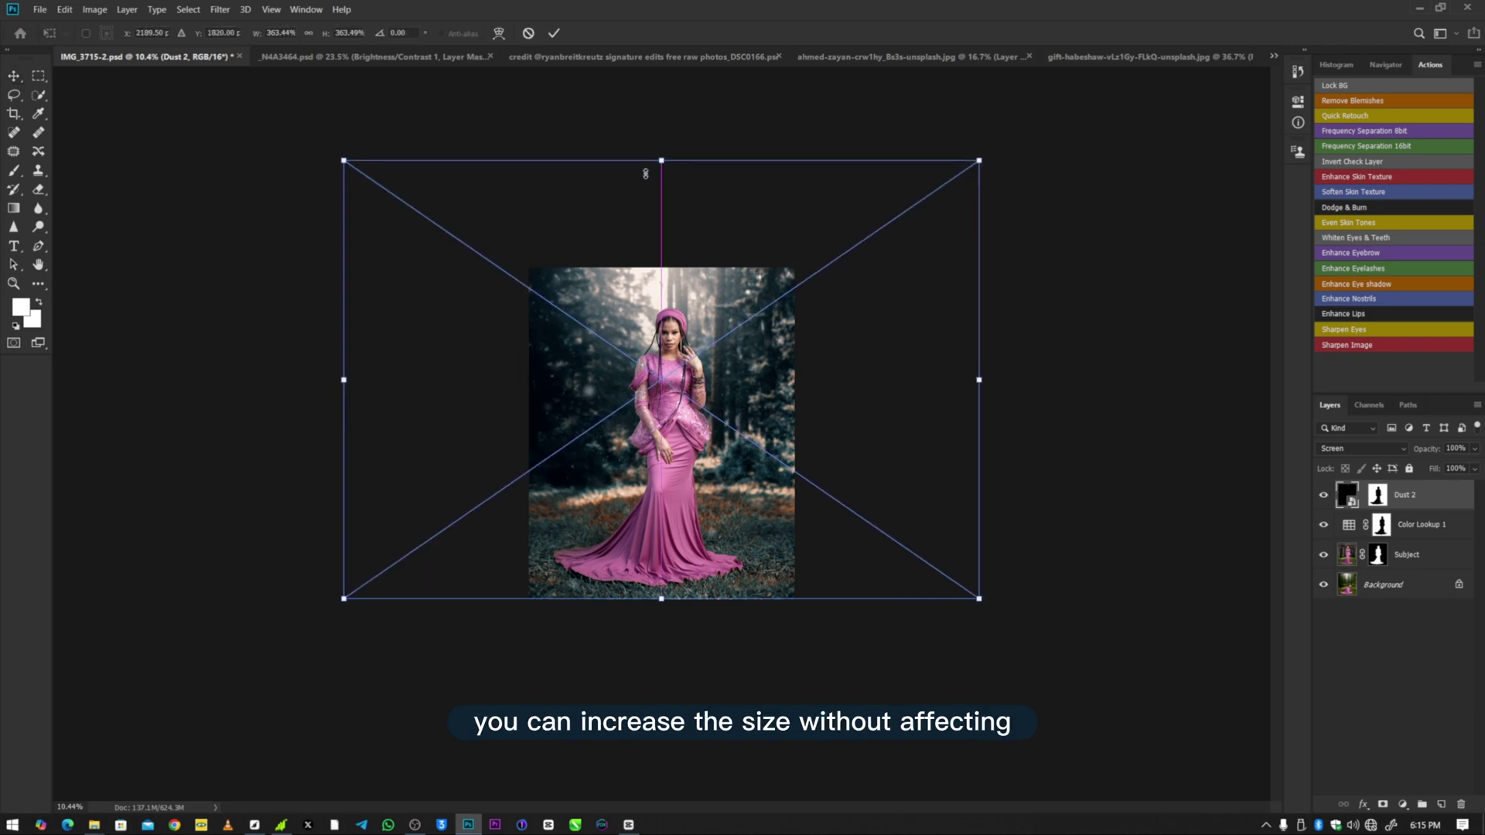
{"action": "left_click_drag", "start_coordinate": [662, 600], "coordinate": [661, 645]}
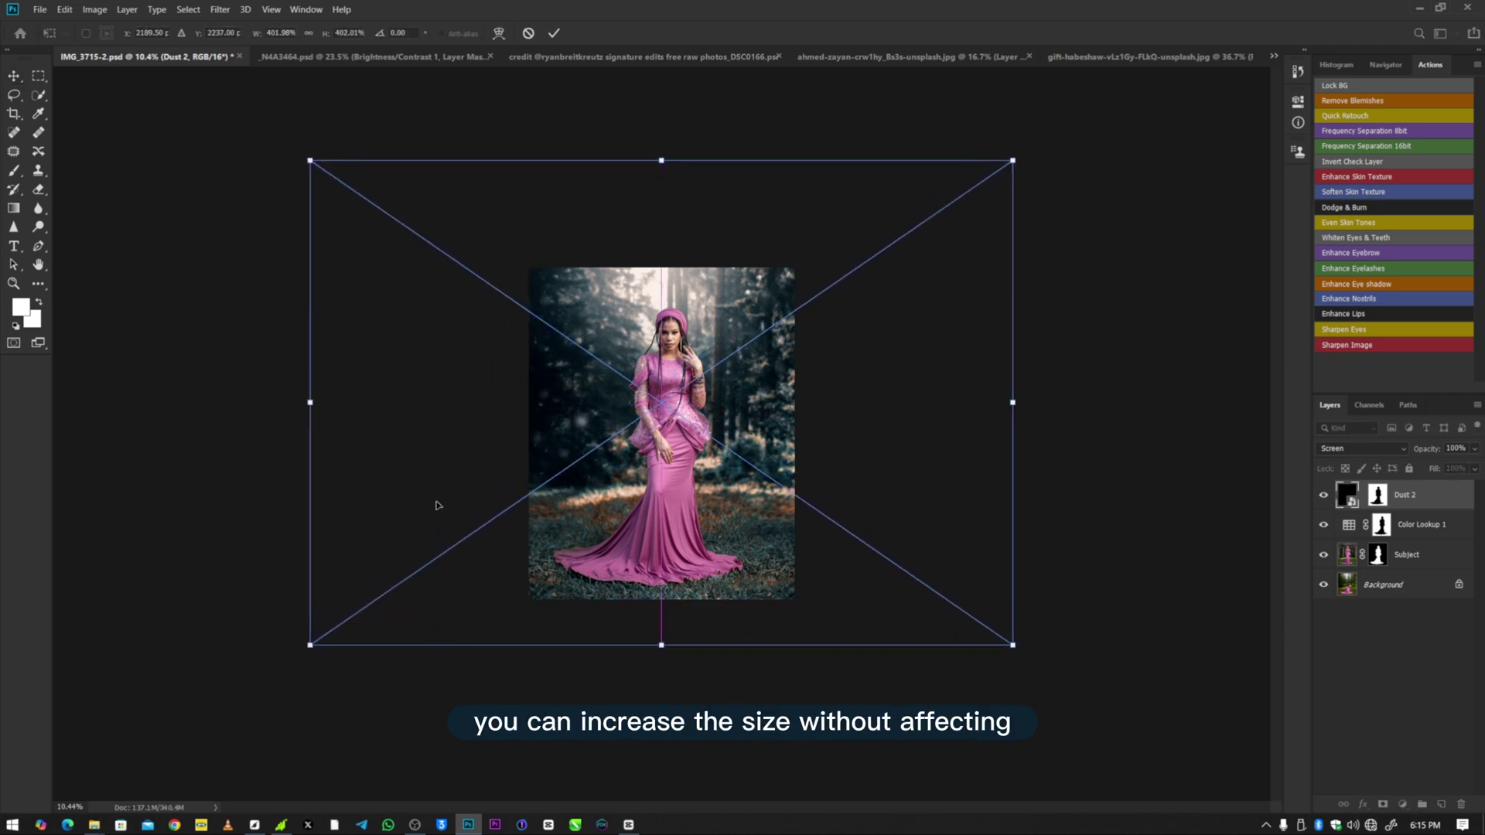
{"action": "left_click_drag", "start_coordinate": [311, 403], "coordinate": [394, 403]}
{"action": "key", "text": "Escape"}
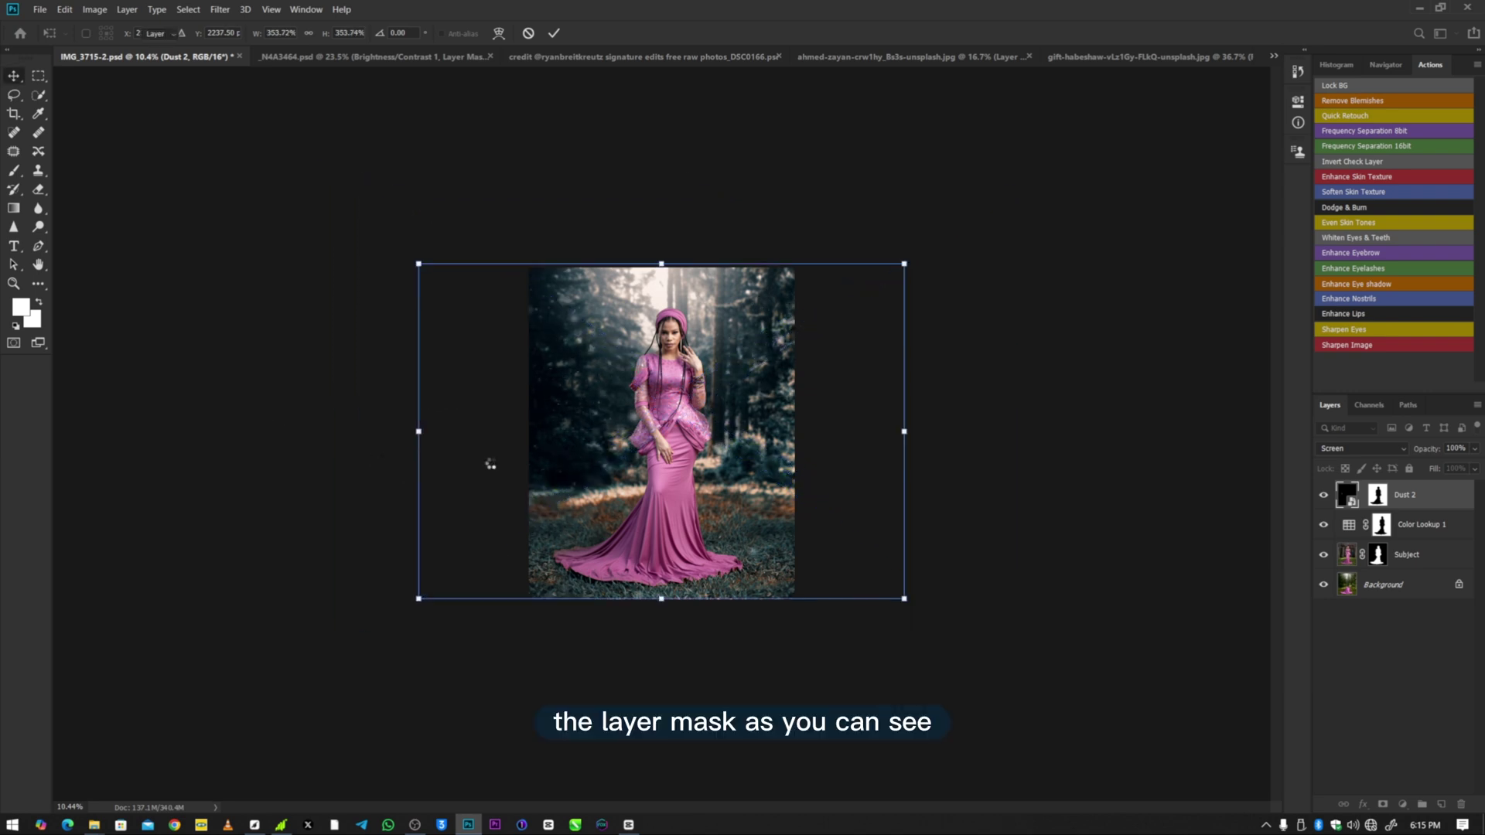